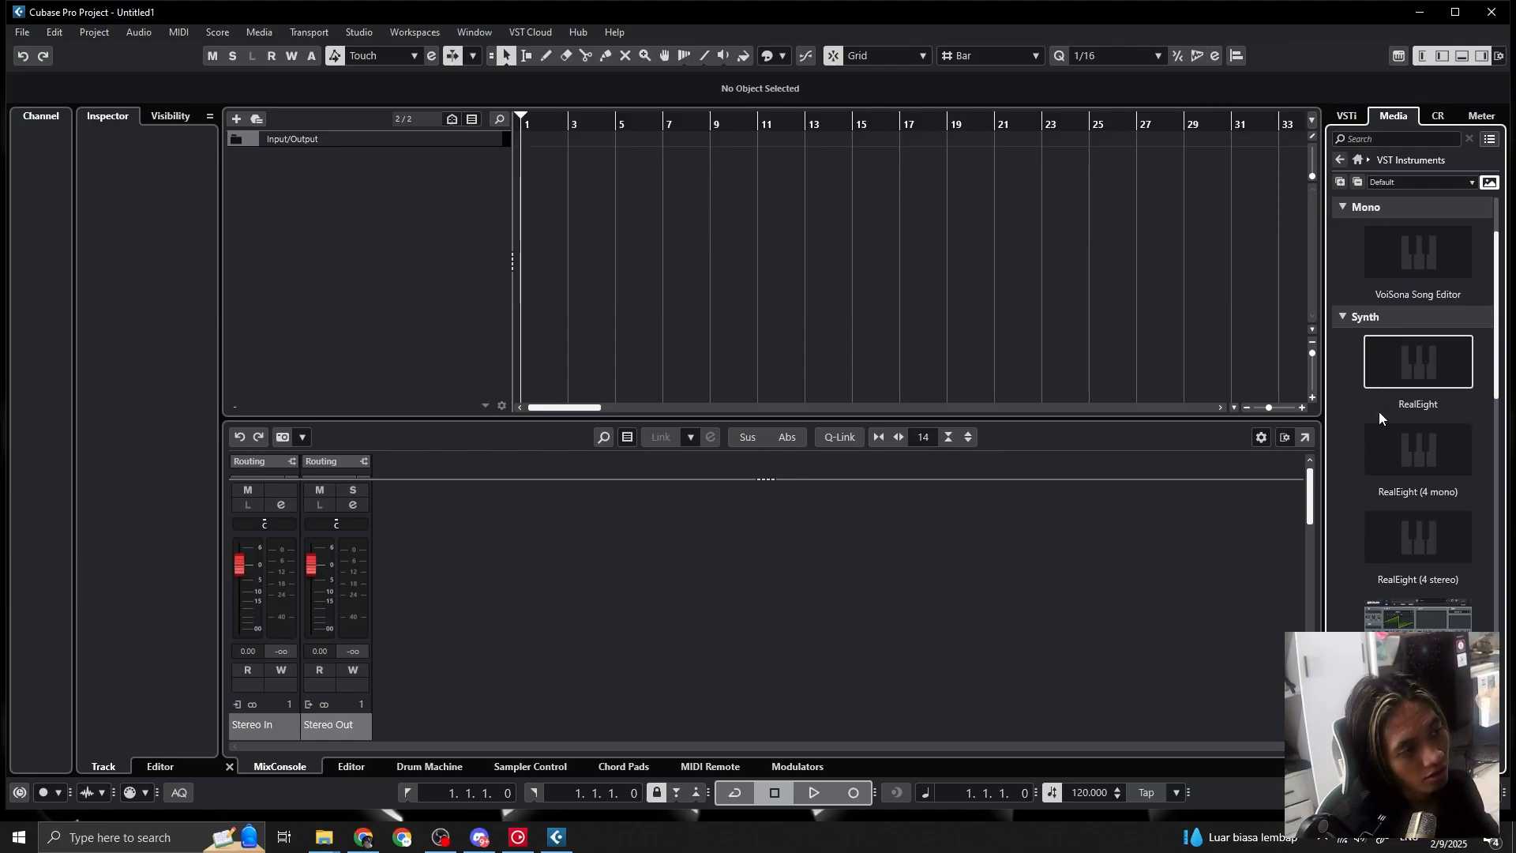
Switch to File Explorer and open the Kerja folder inside the personal folder on the DATA (D:) drive
scroll(1380, 416, up, 15)
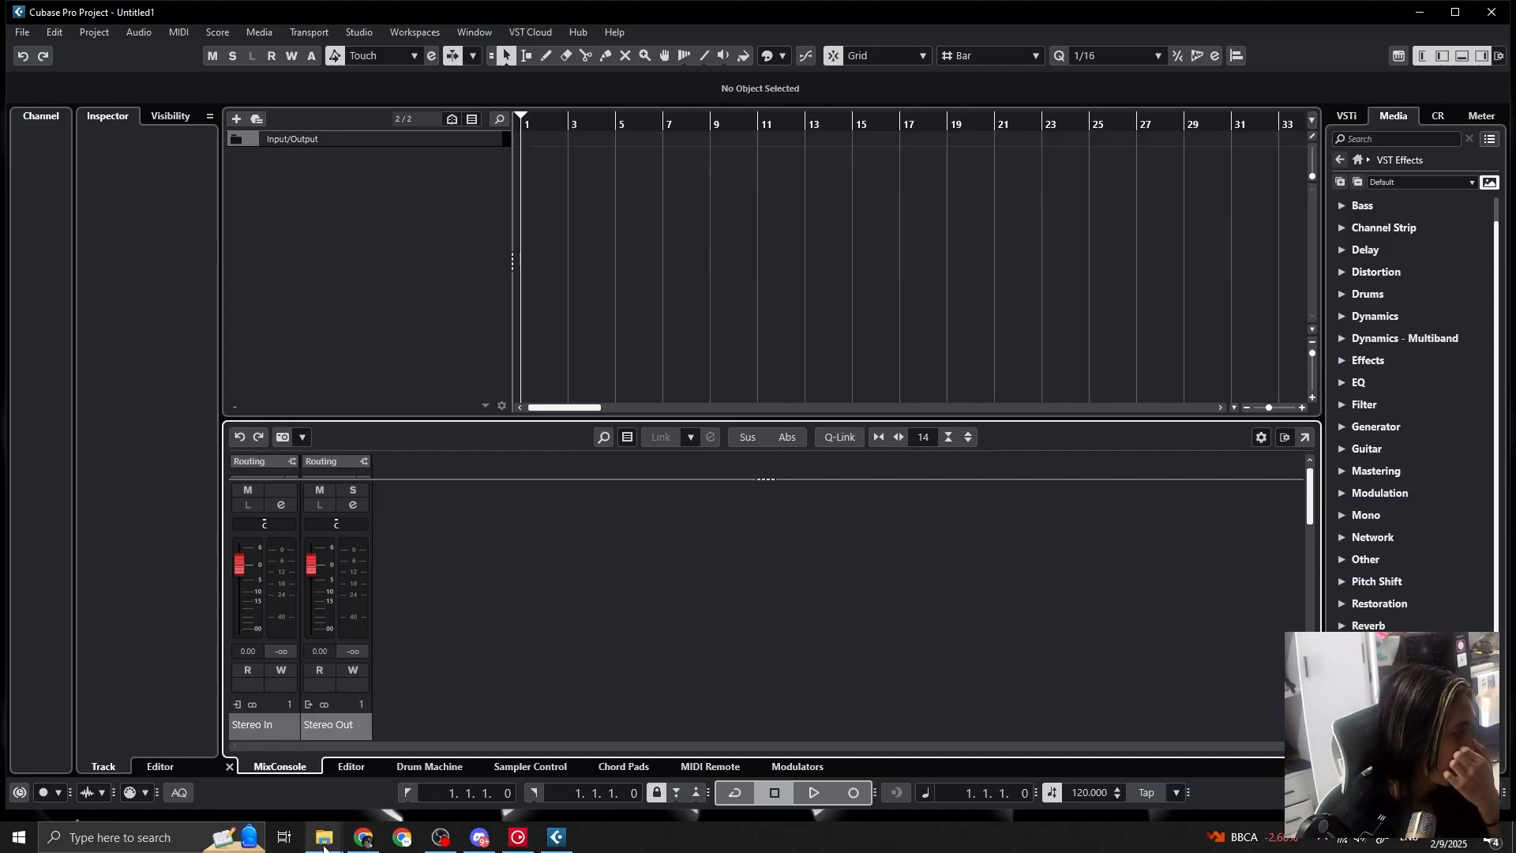
click(324, 839)
click(252, 762)
click(510, 681)
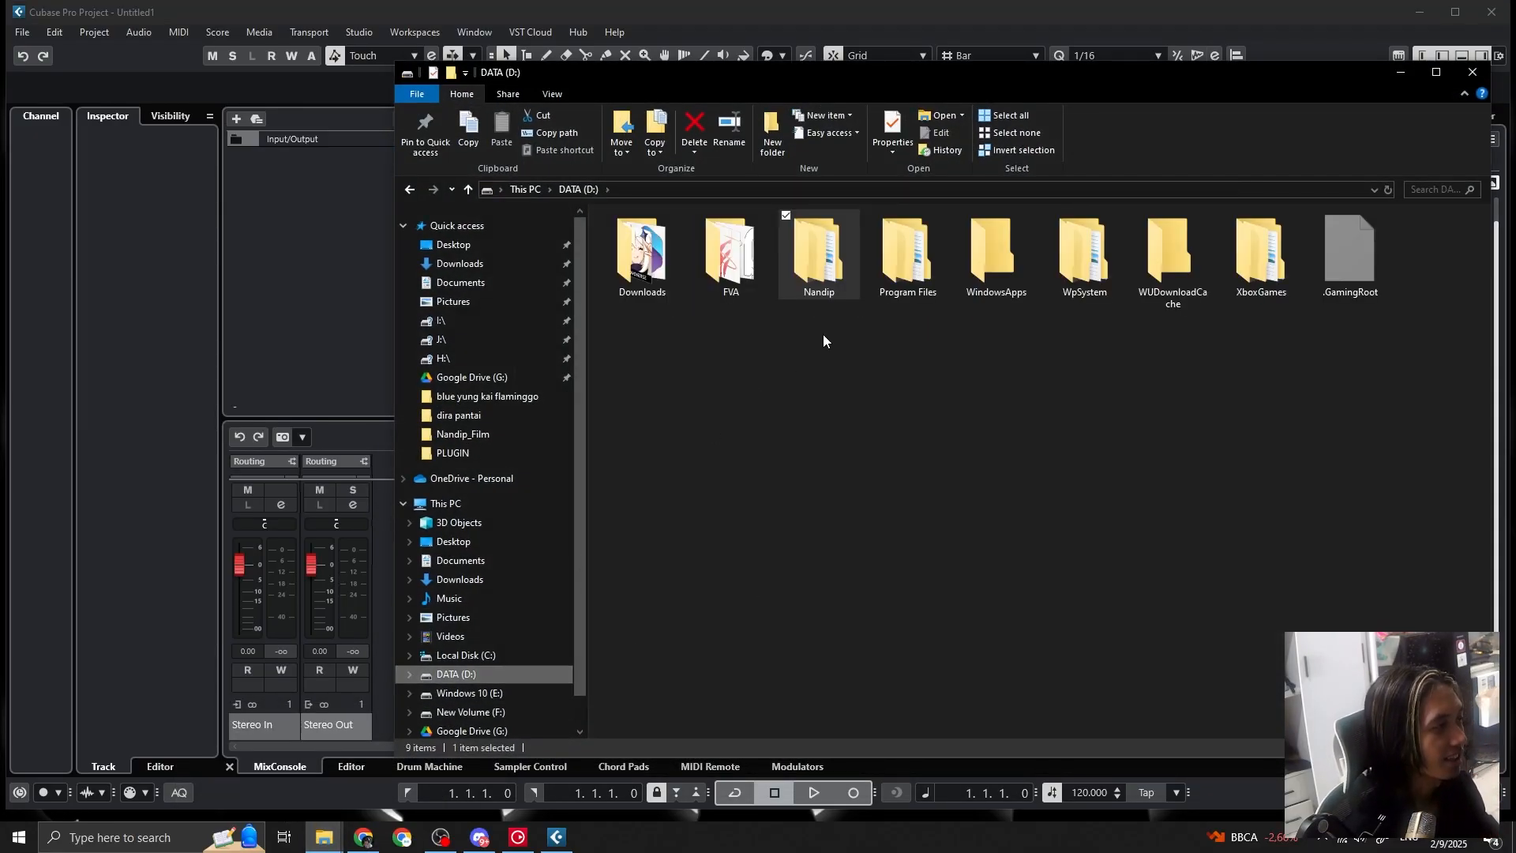
double_click(821, 268)
click(878, 264)
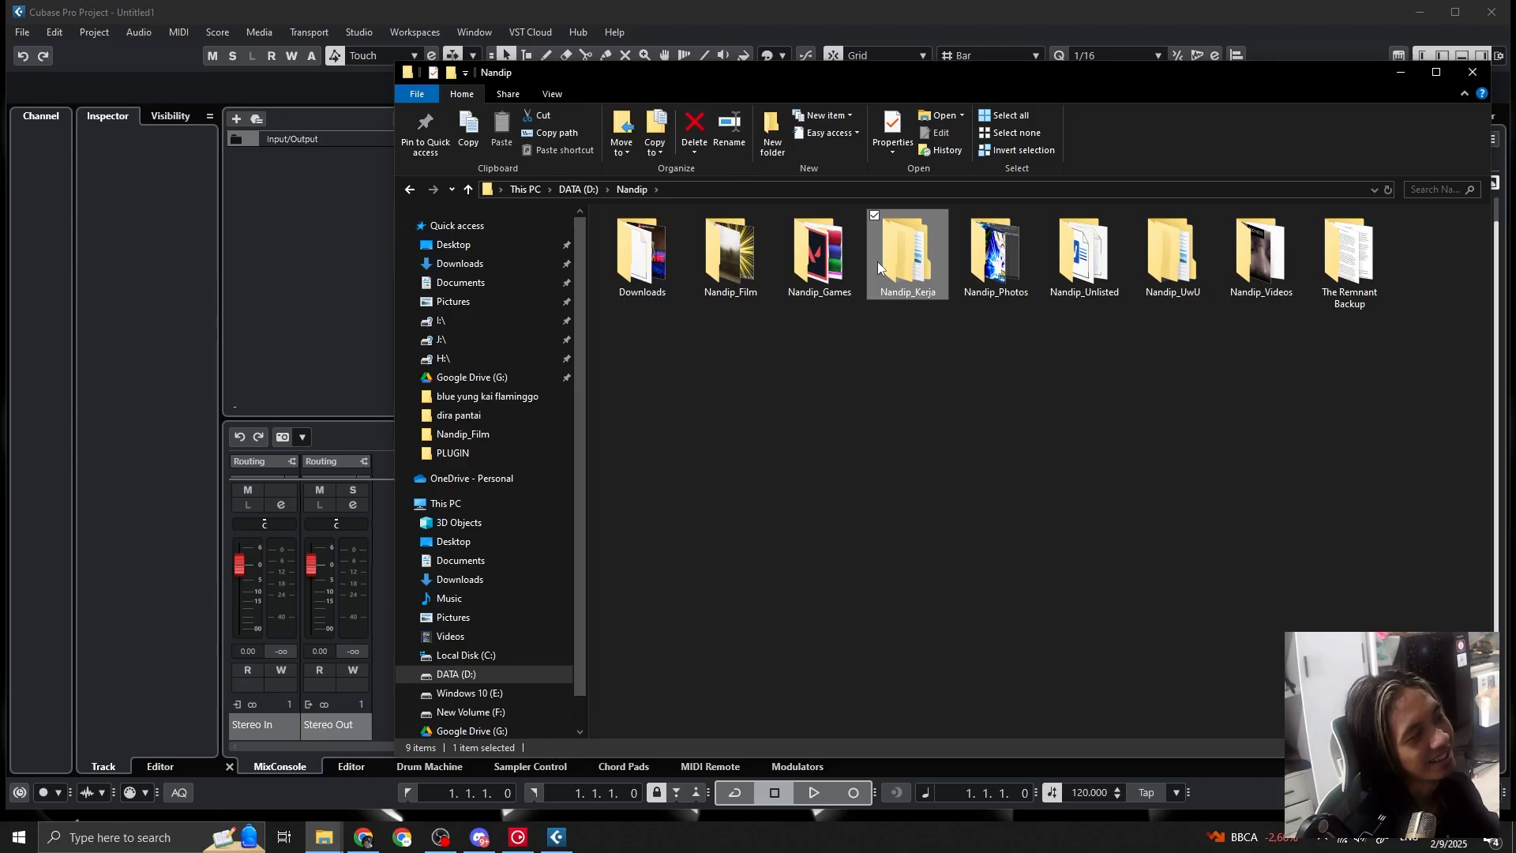
double_click(878, 263)
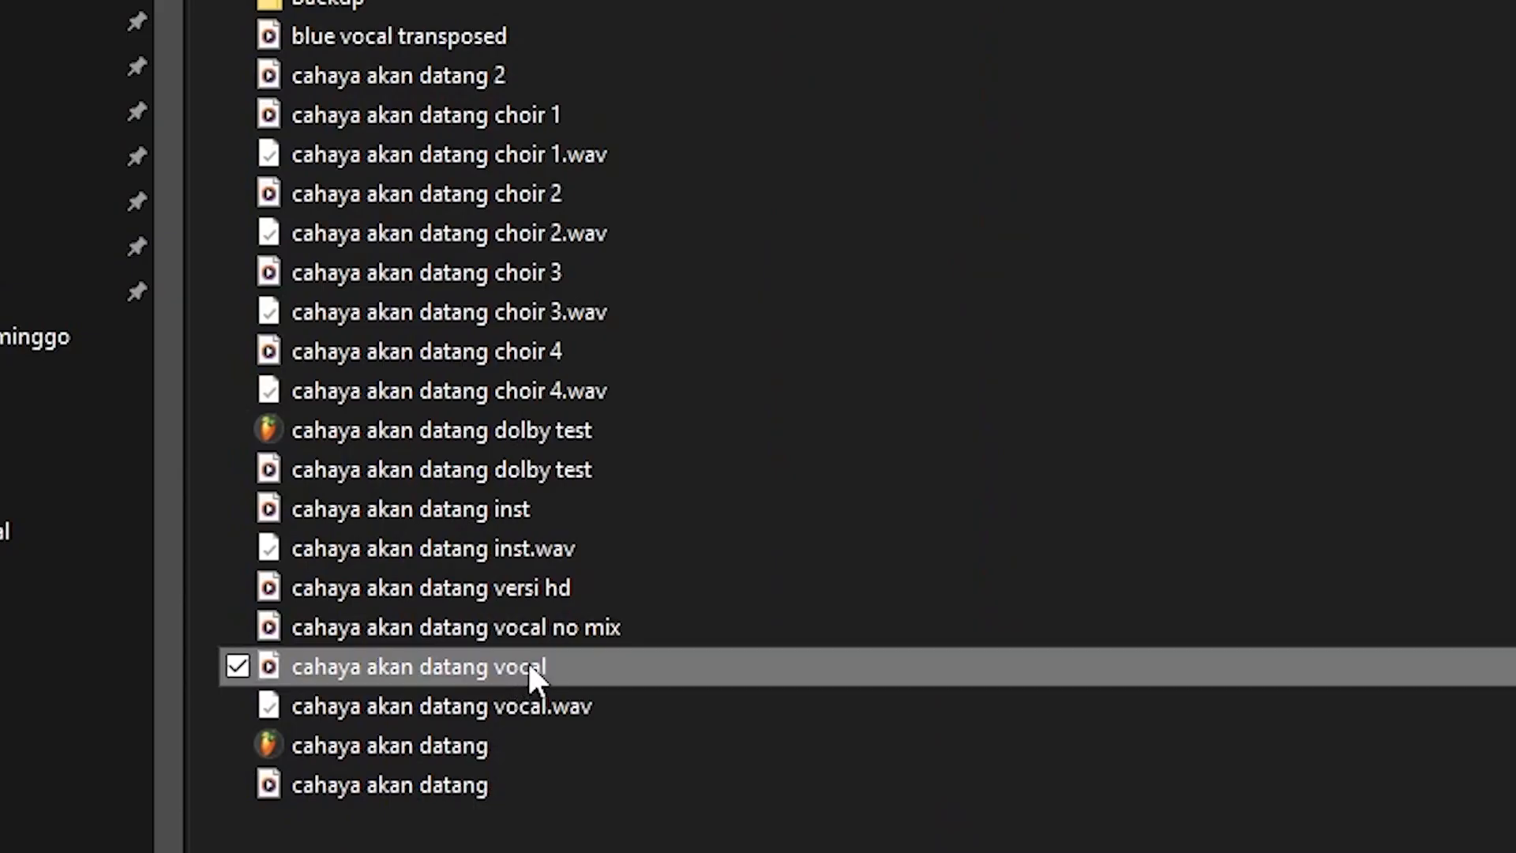
Select the "cahaya akan datang" audio files vocal no mix, choir 1 to choir 4 and inst
click(575, 628)
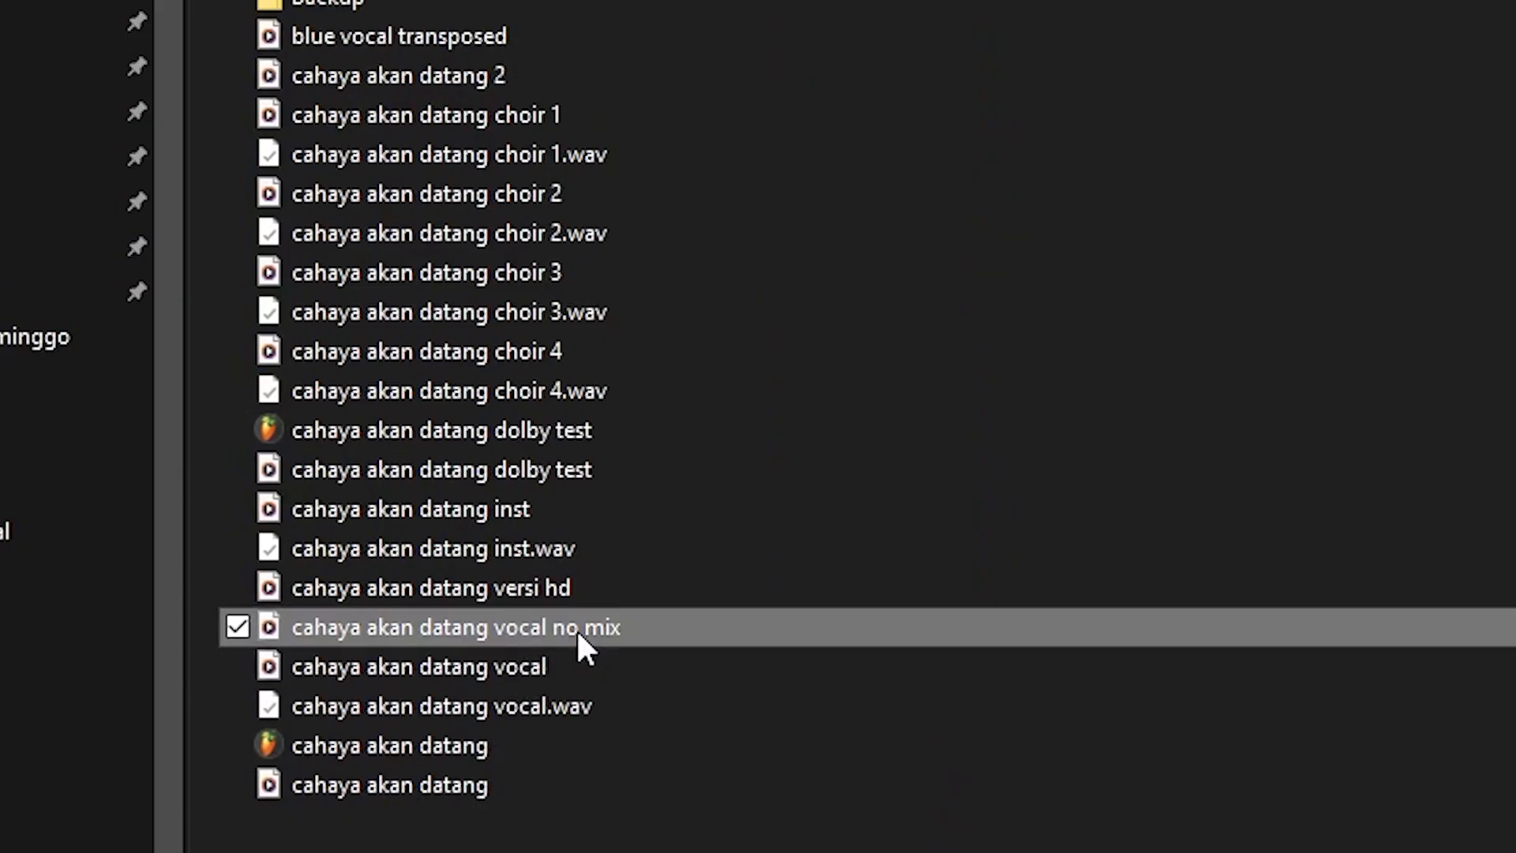
ctrl+click(518, 114)
ctrl+click(524, 191)
ctrl+click(525, 274)
ctrl+click(530, 352)
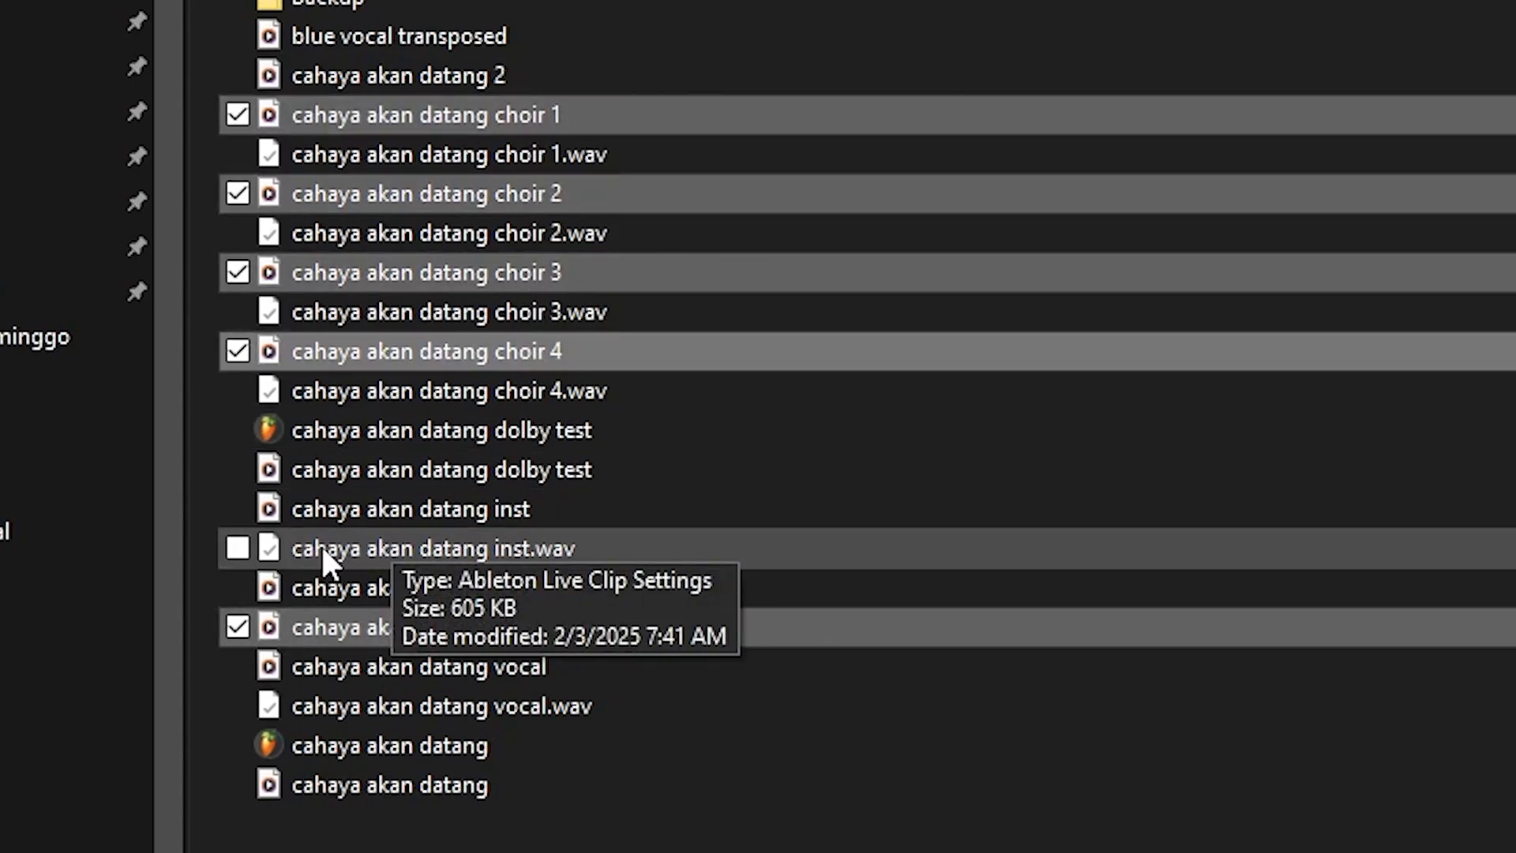
ctrl+click(318, 514)
Import the selected audio files into the Cubase project on different tracks, copying all files to the project folder
drag(304, 514, 321, 303)
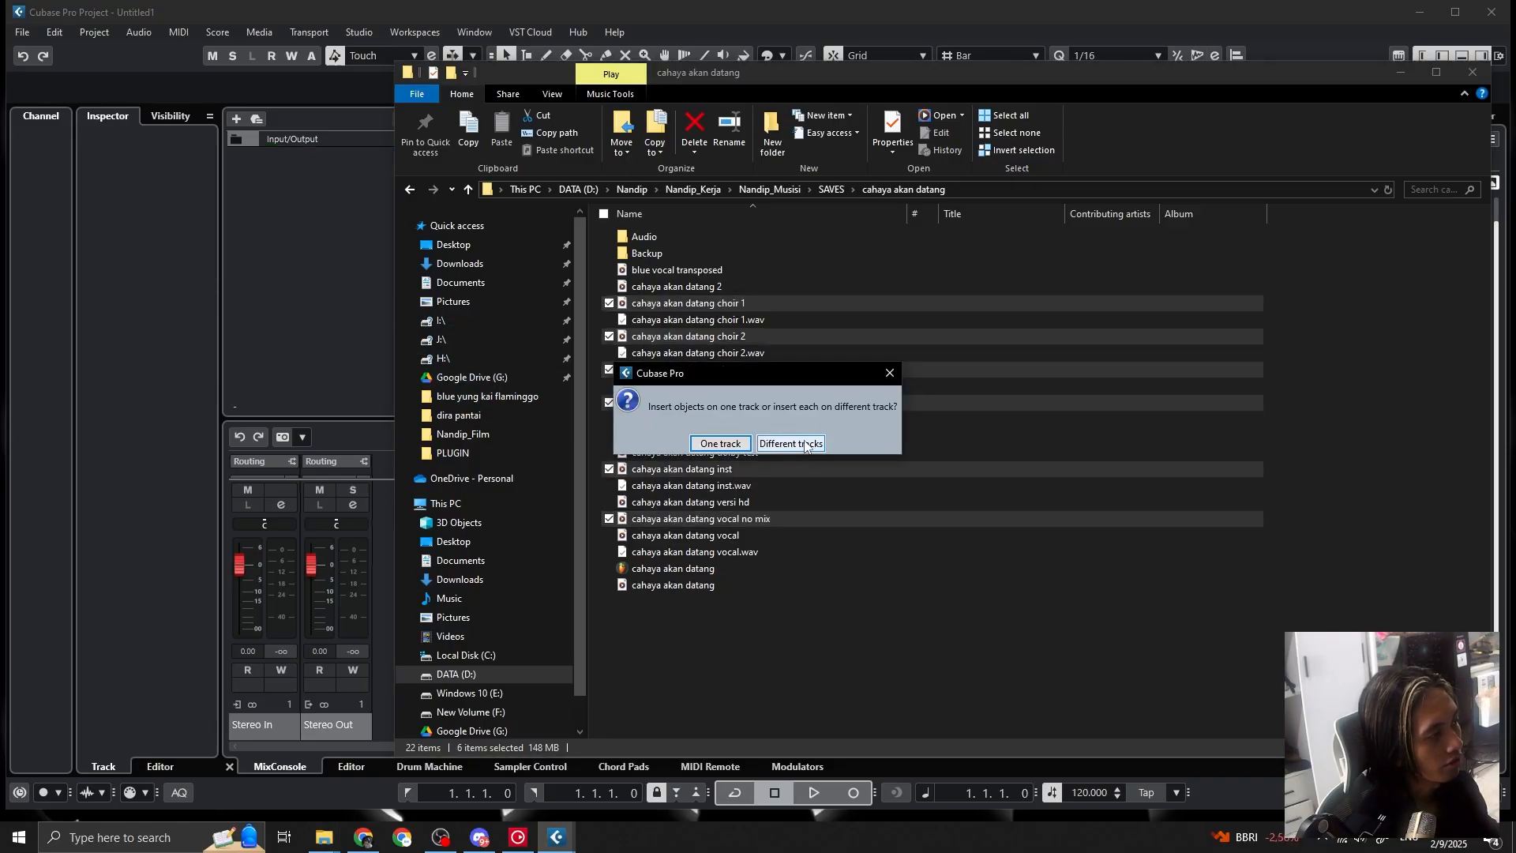
click(806, 444)
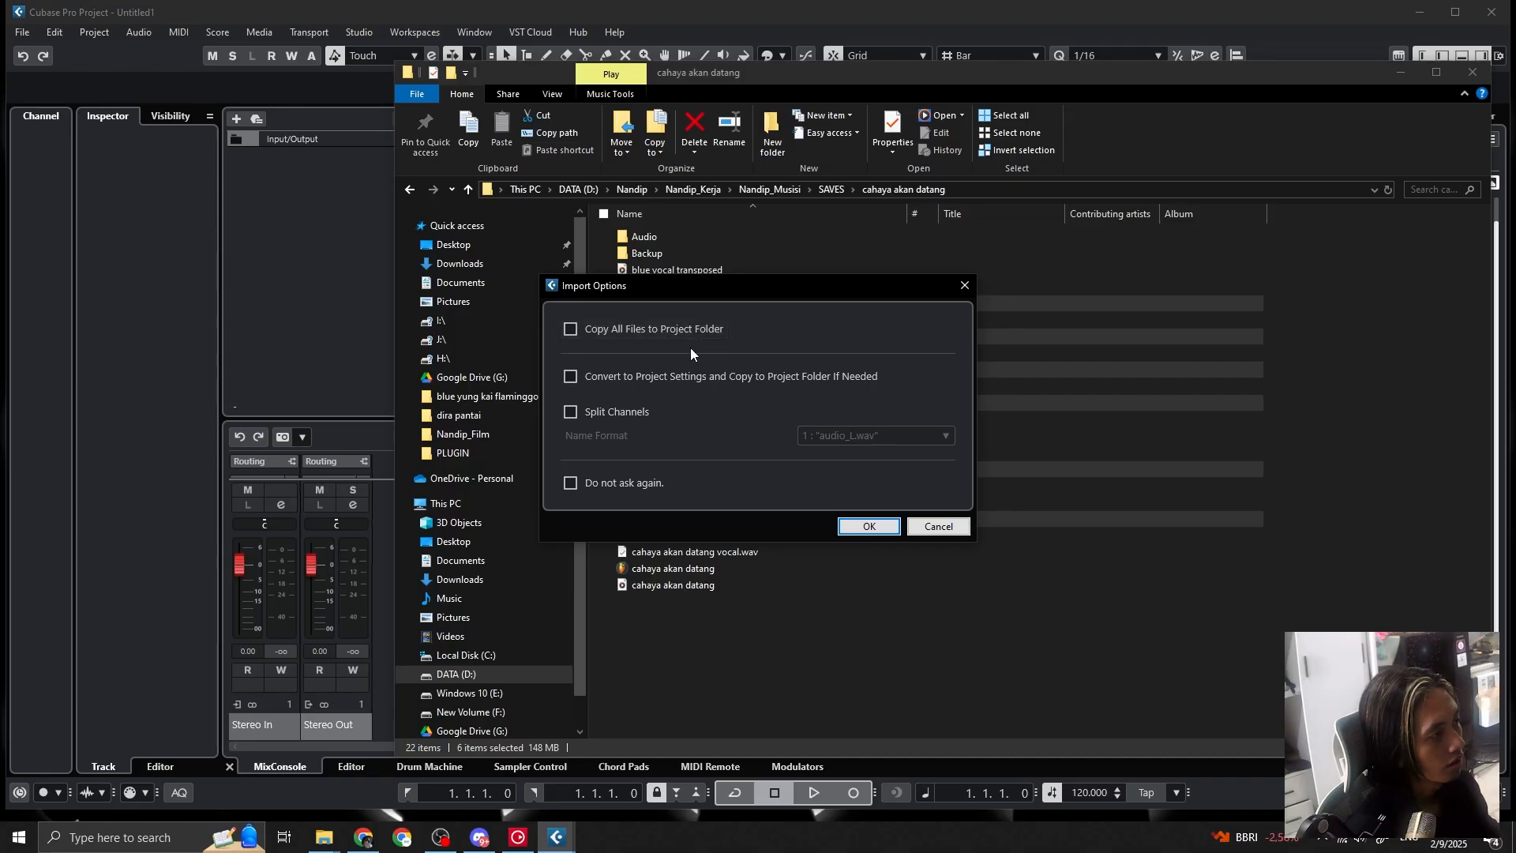
click(605, 335)
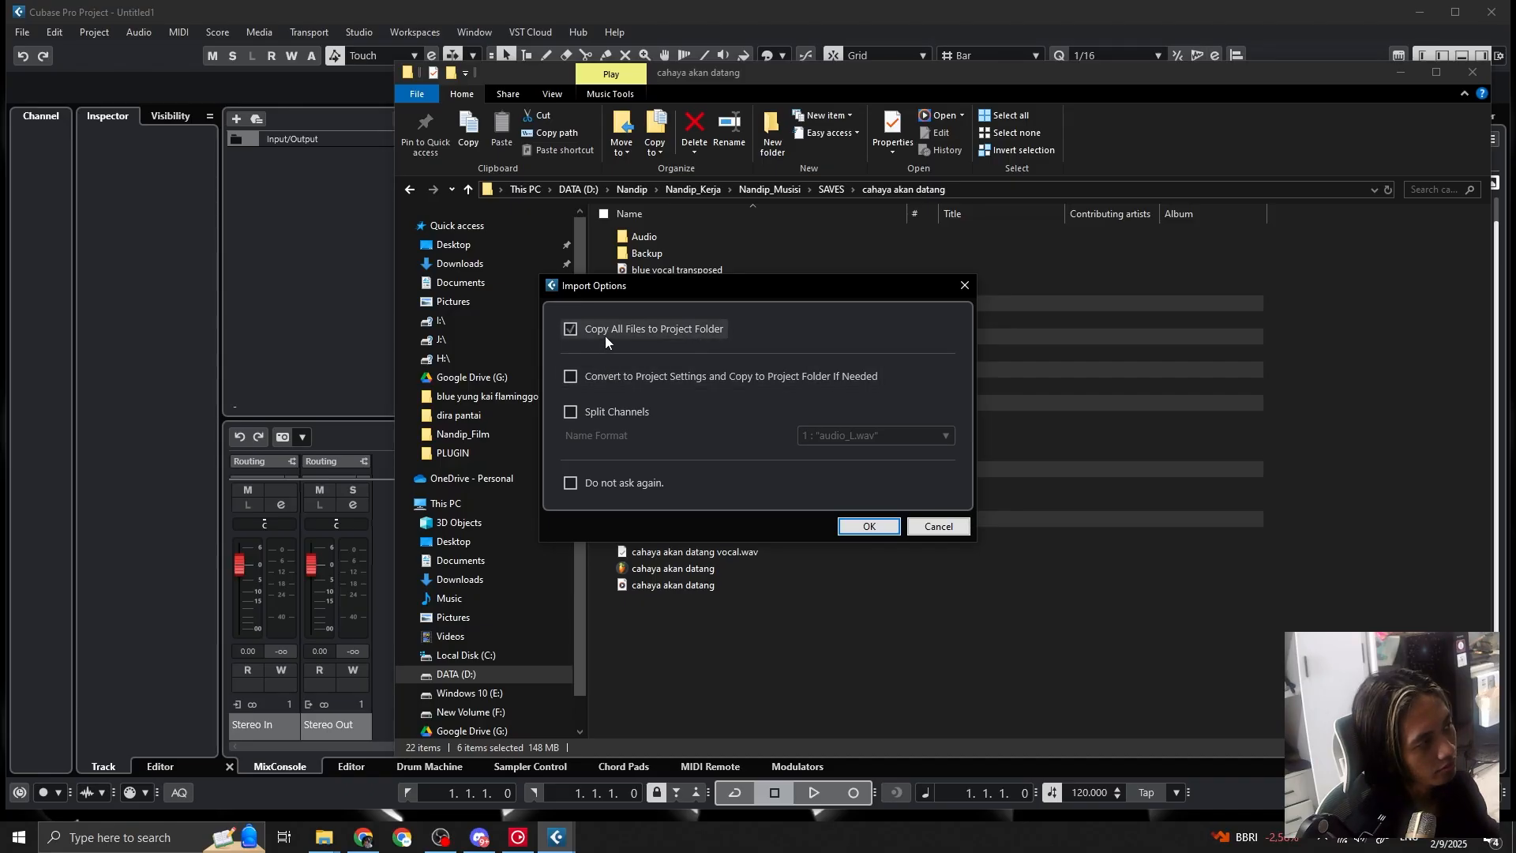
click(869, 527)
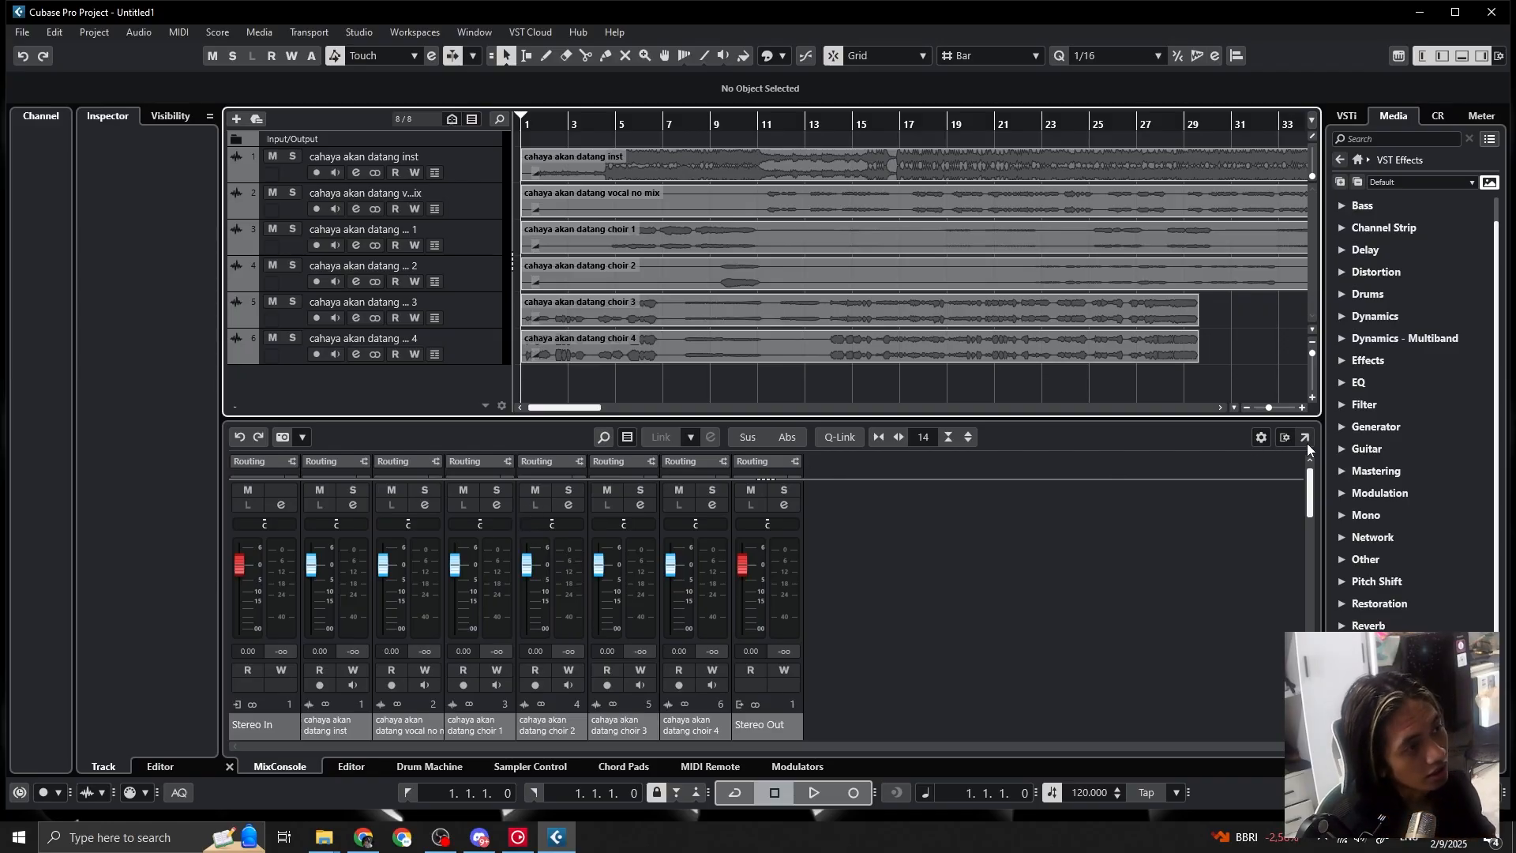
Enlarge the track area by moving the divider above the mixer and display the MixConsole in the lower zone
click(169, 117)
click(115, 119)
click(56, 121)
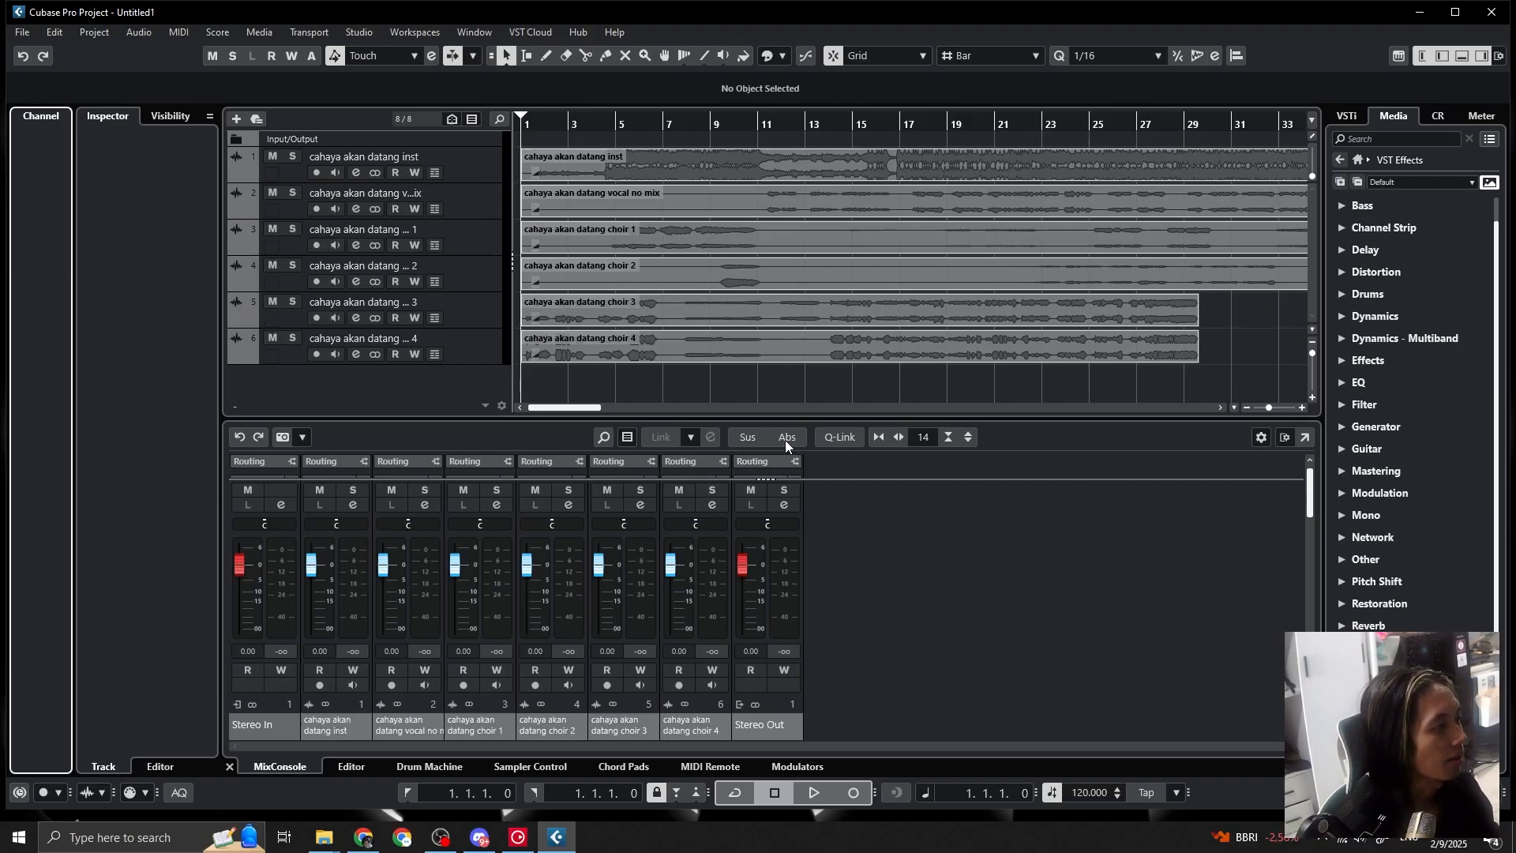
drag(691, 420, 690, 355)
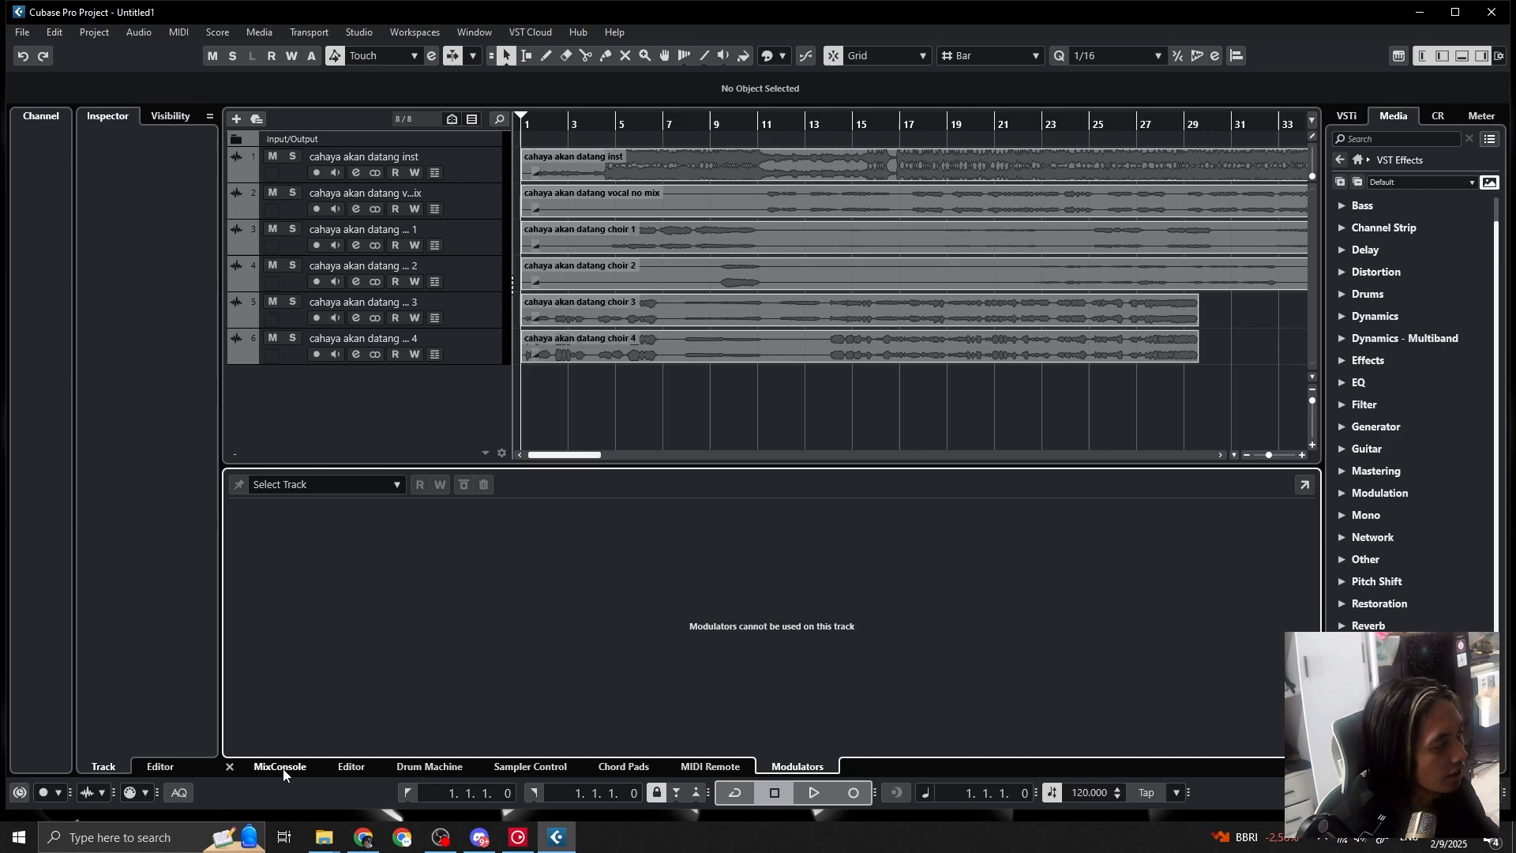
click(281, 768)
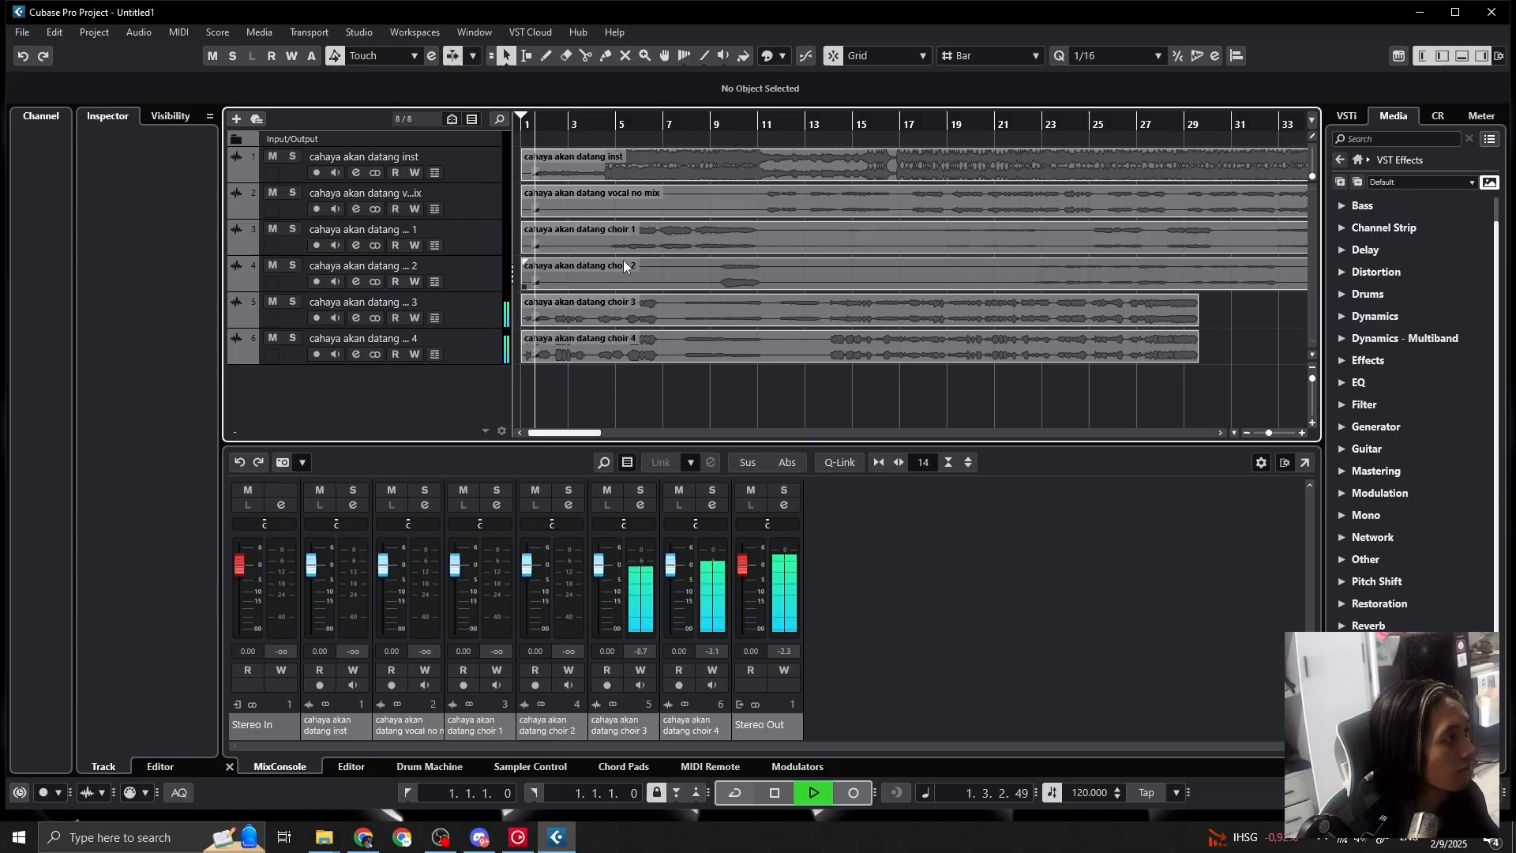
Stop playback, check the FL Studio ASIO device settings in Studio Setup, and test playback again
key(space)
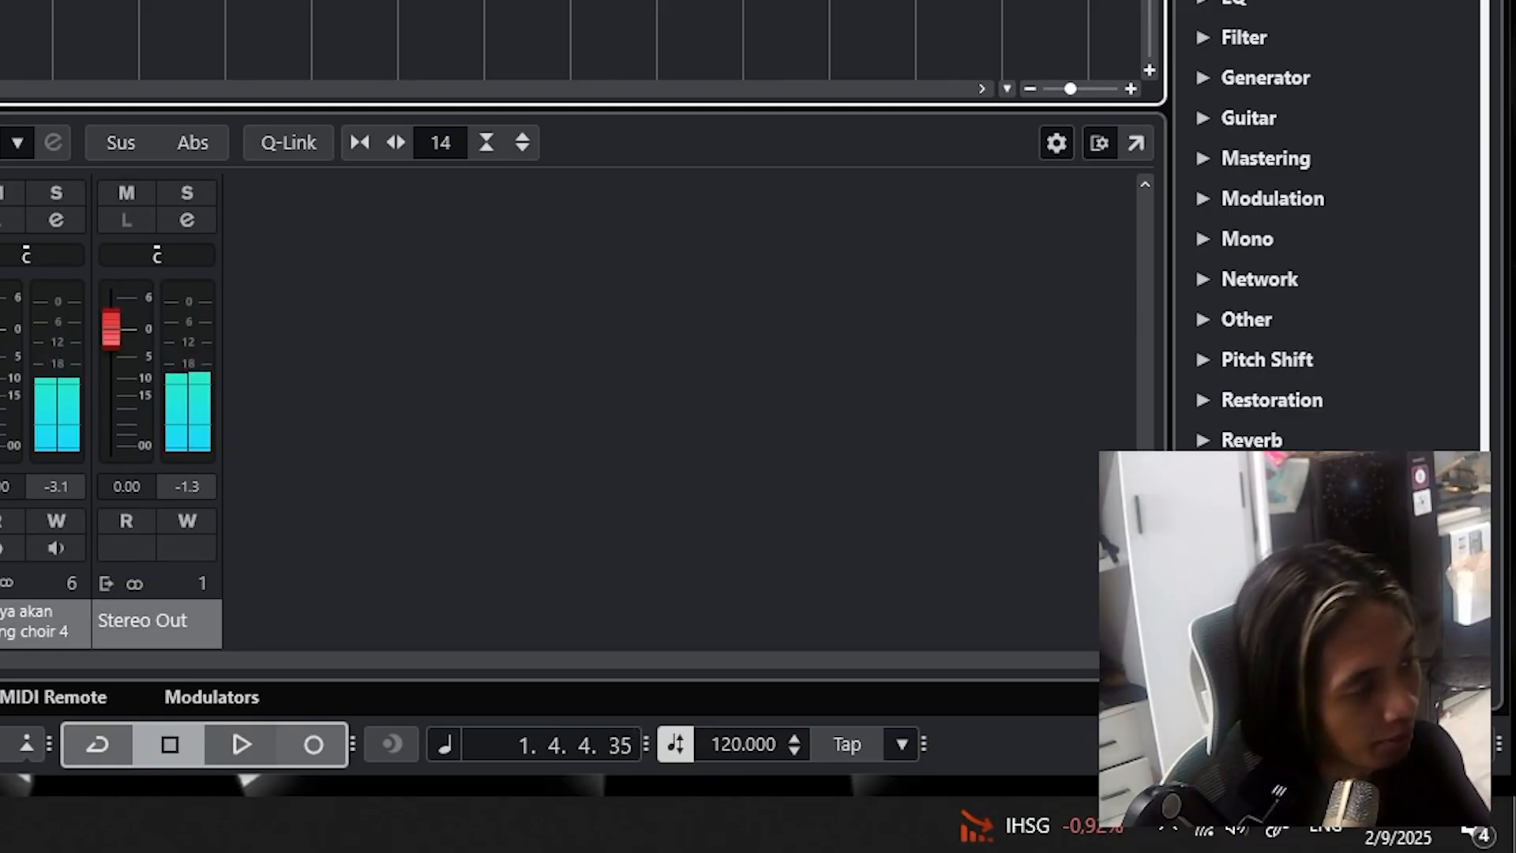
click(49, 33)
mouse_move(359, 34)
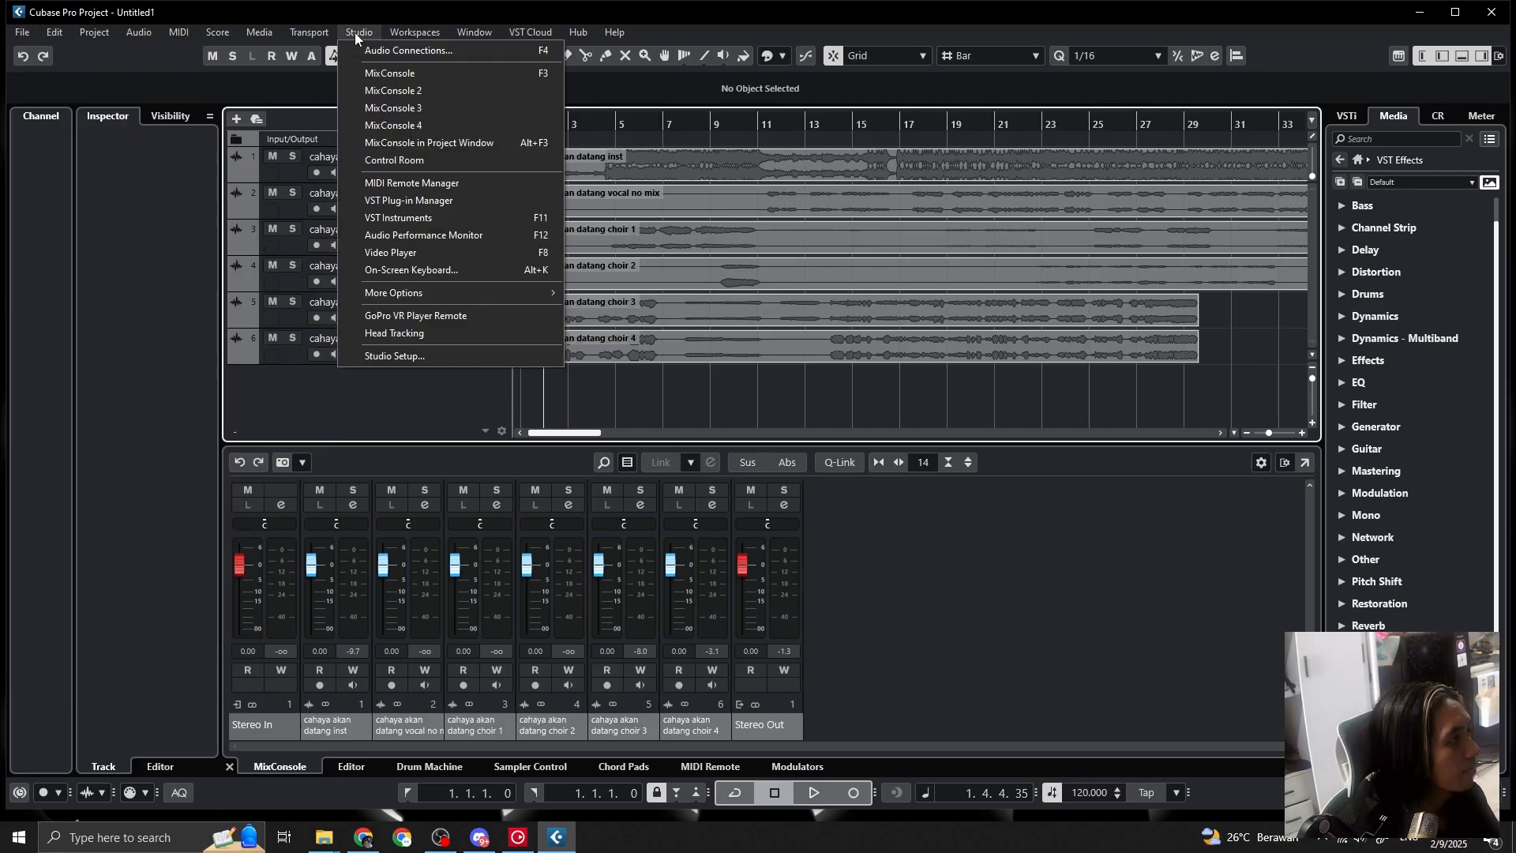
click(416, 356)
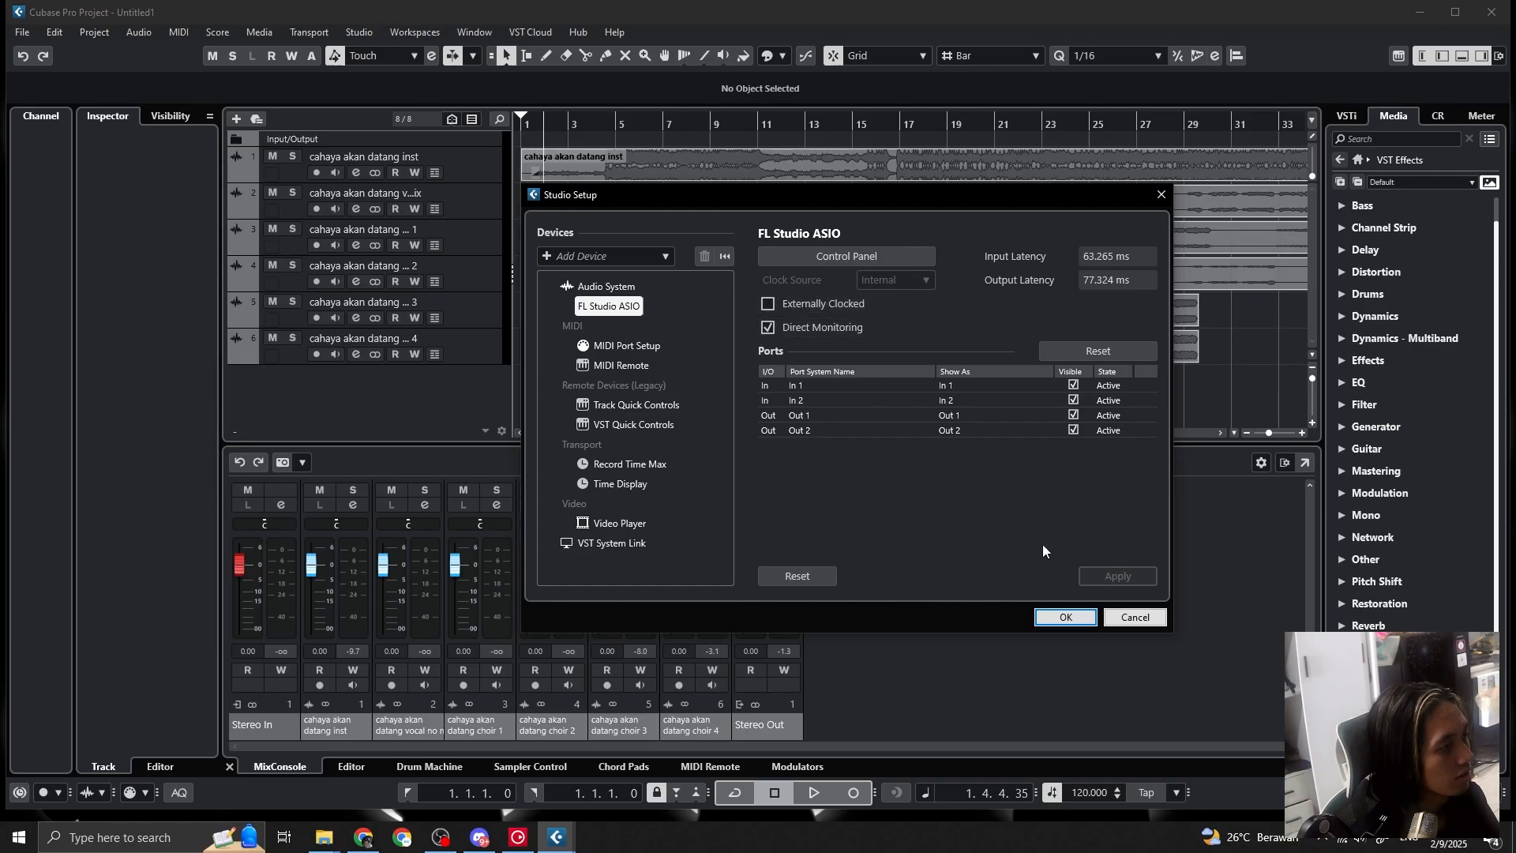
click(1059, 618)
key(space)
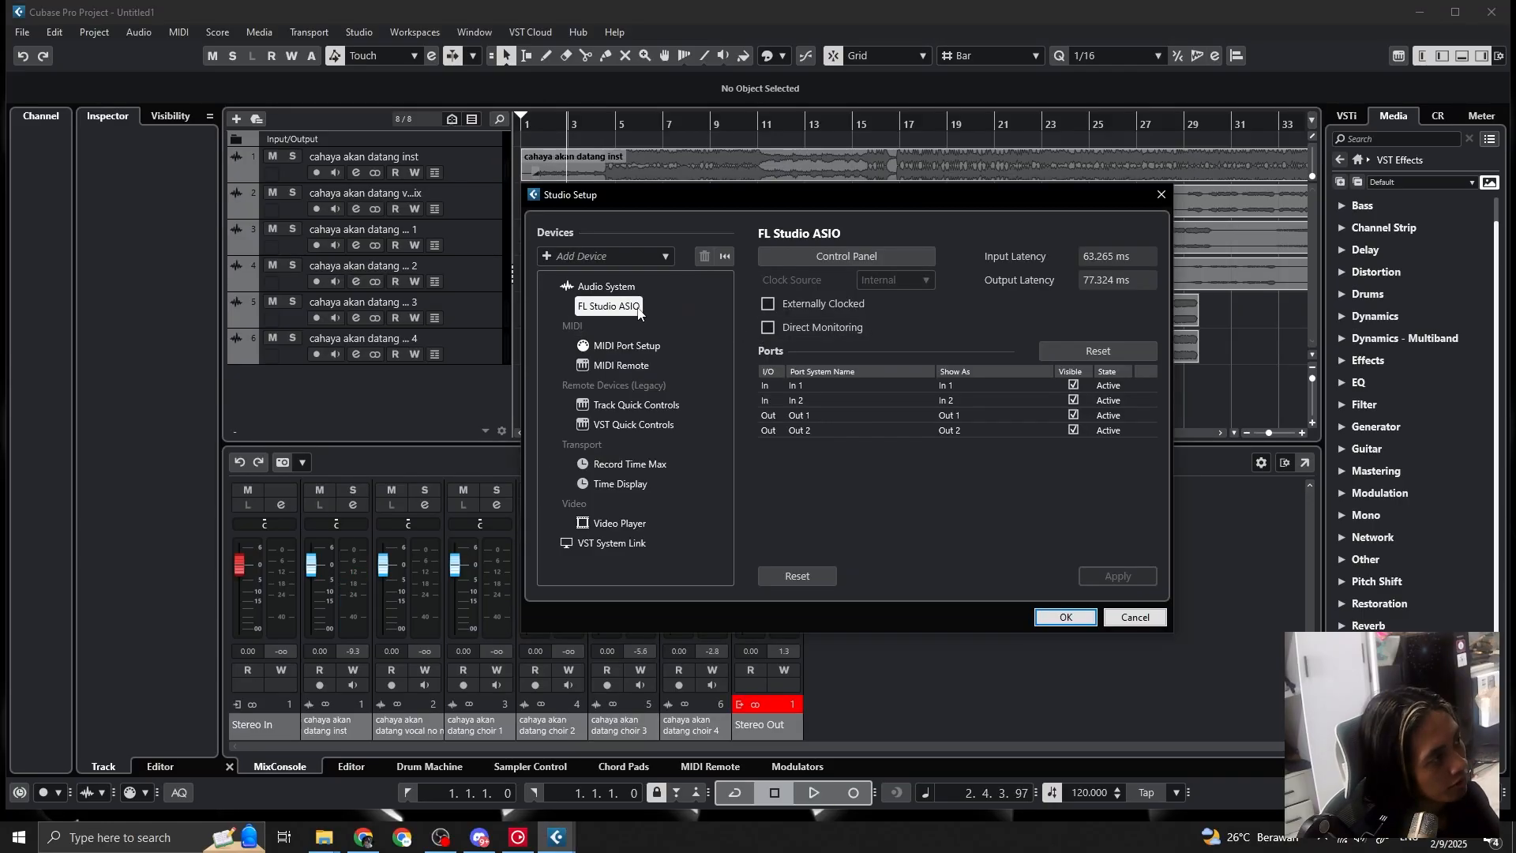
Review the device pages in Studio Setup and open the ASIO Driver choices of the Audio System
click(632, 465)
click(612, 543)
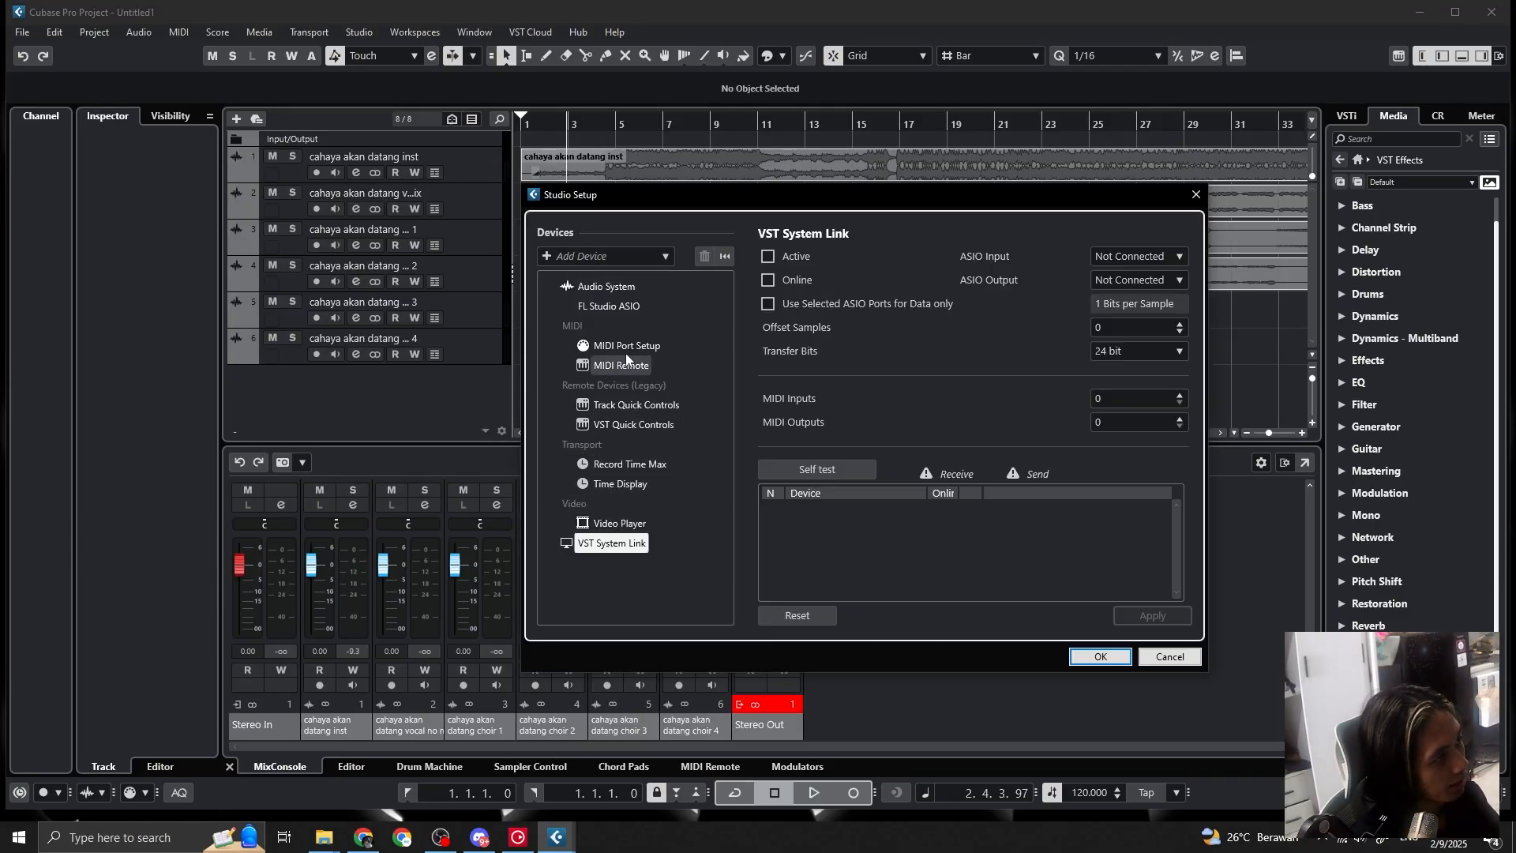
click(626, 345)
click(611, 308)
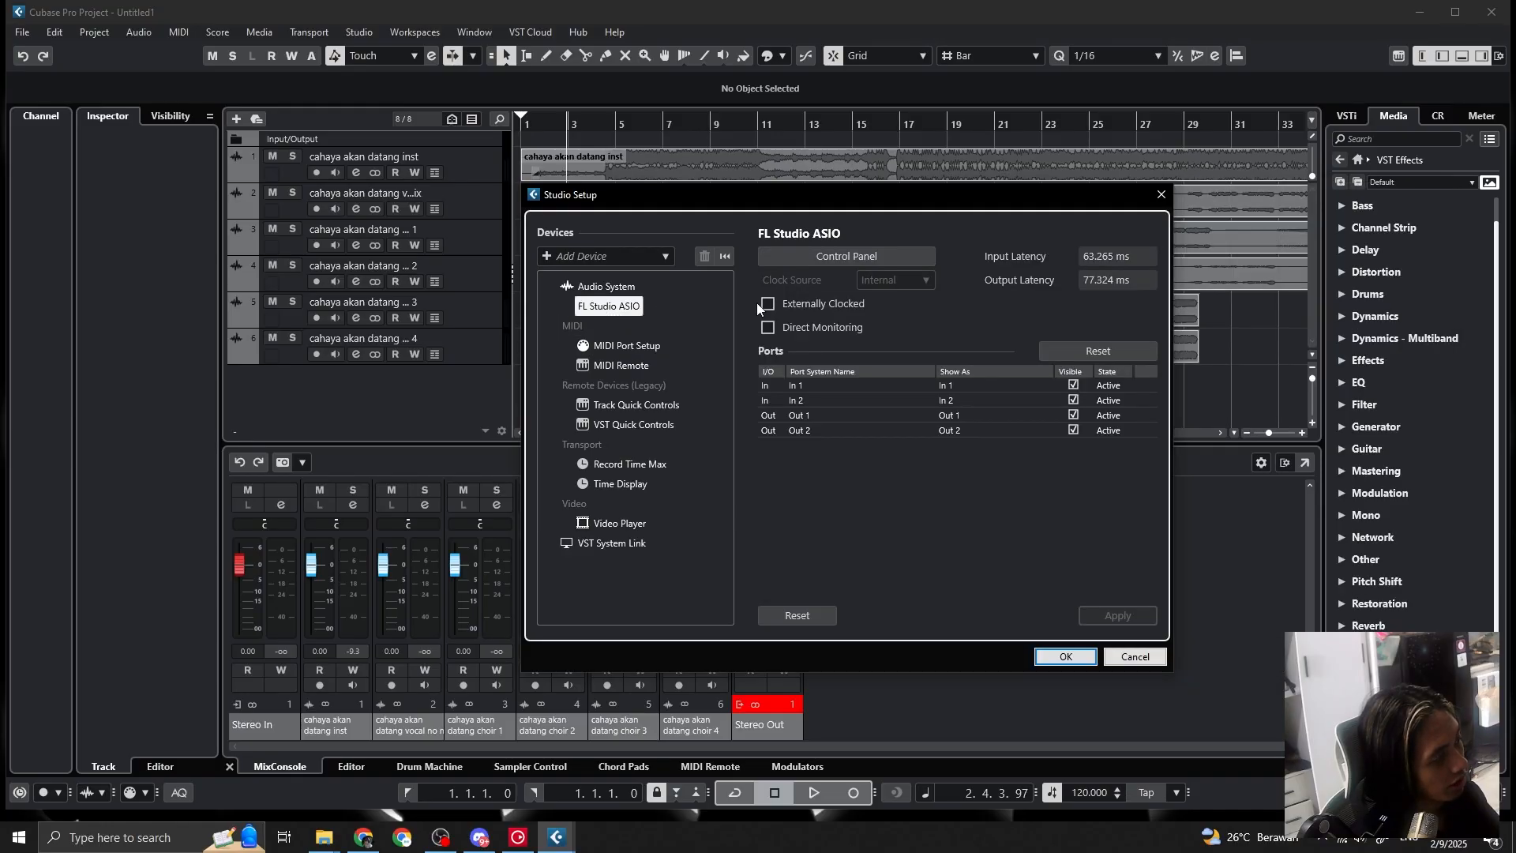
click(607, 286)
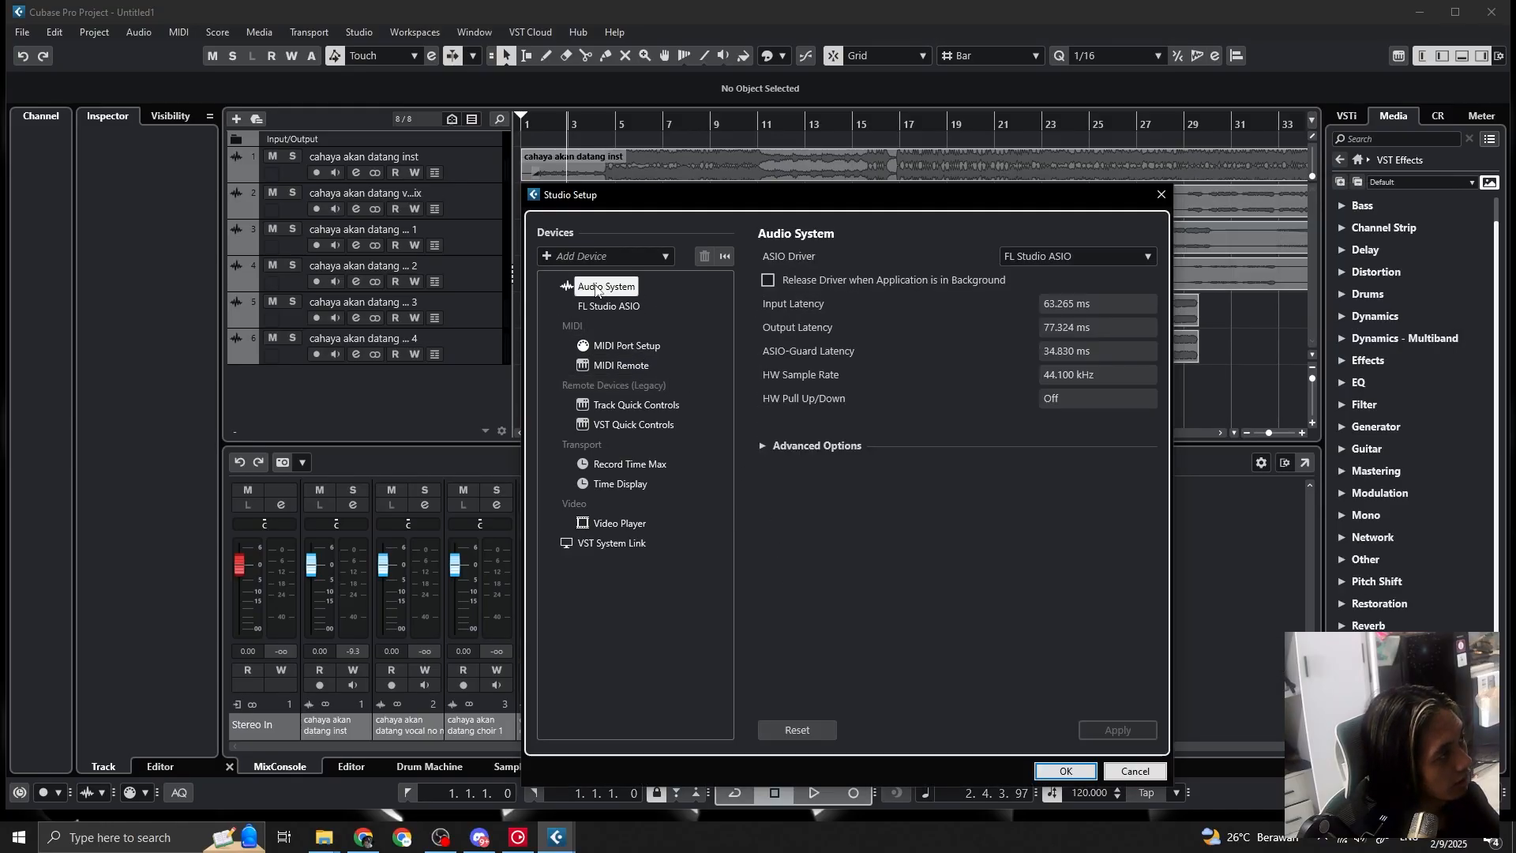
click(1096, 253)
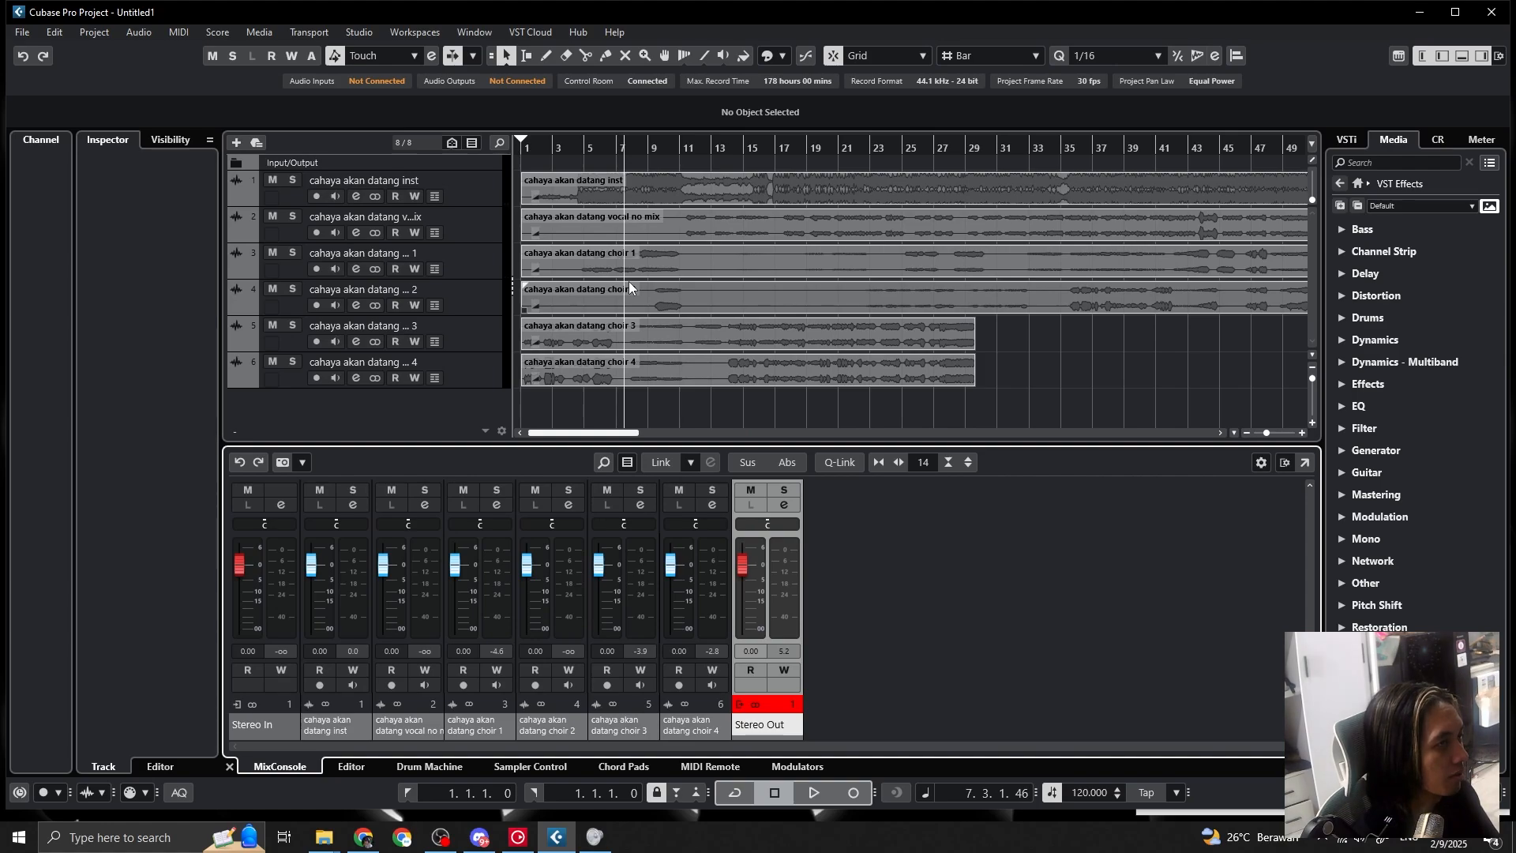
scroll(629, 282, up, 3)
scroll(632, 283, down, 4)
scroll(663, 284, up, 3)
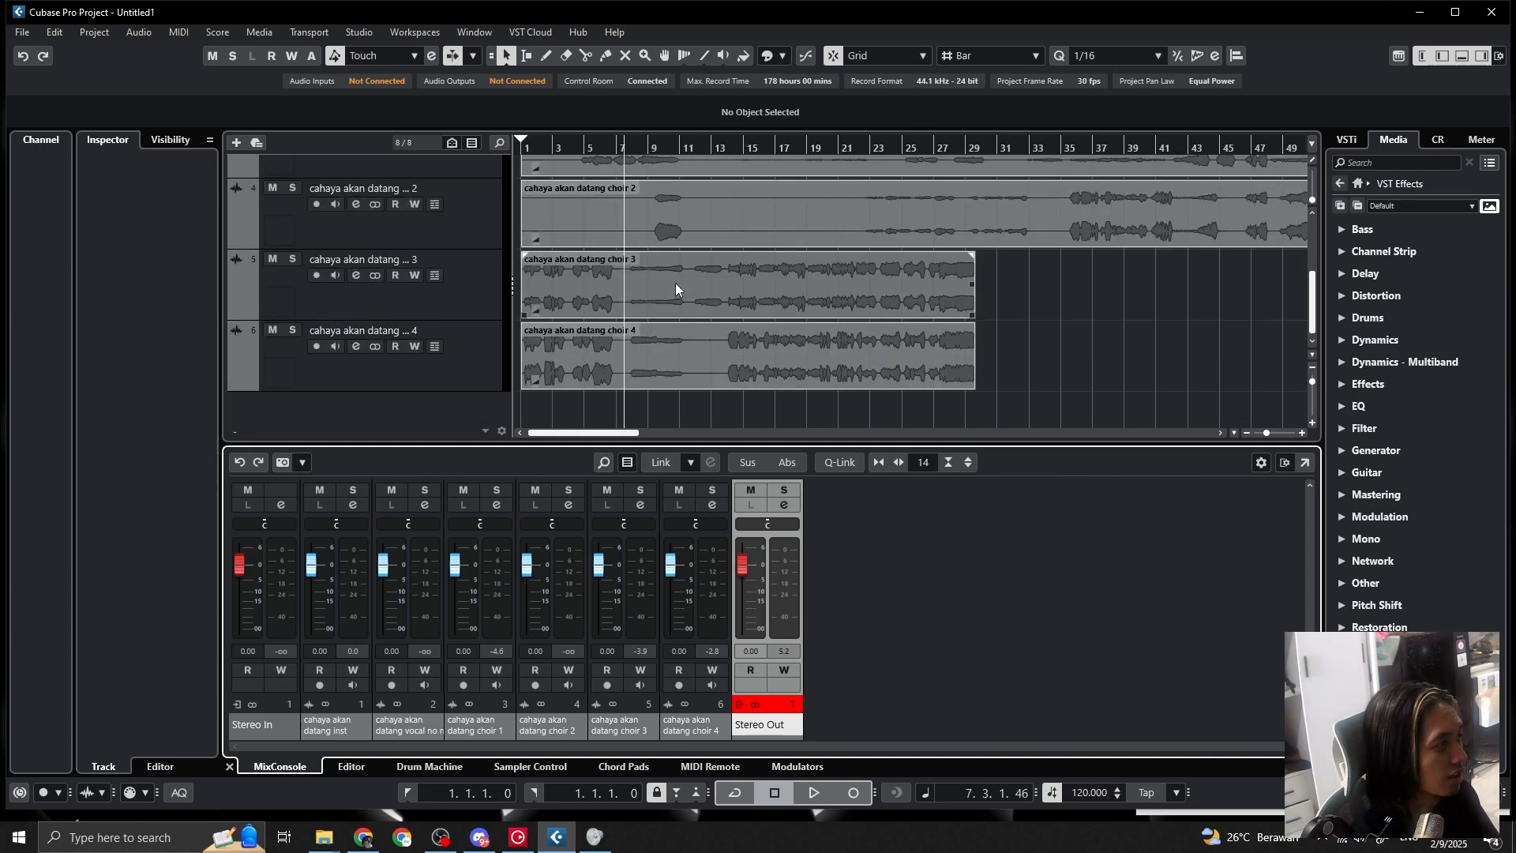
scroll(675, 282, down, 3)
scroll(676, 284, up, 4)
drag(620, 434, 539, 434)
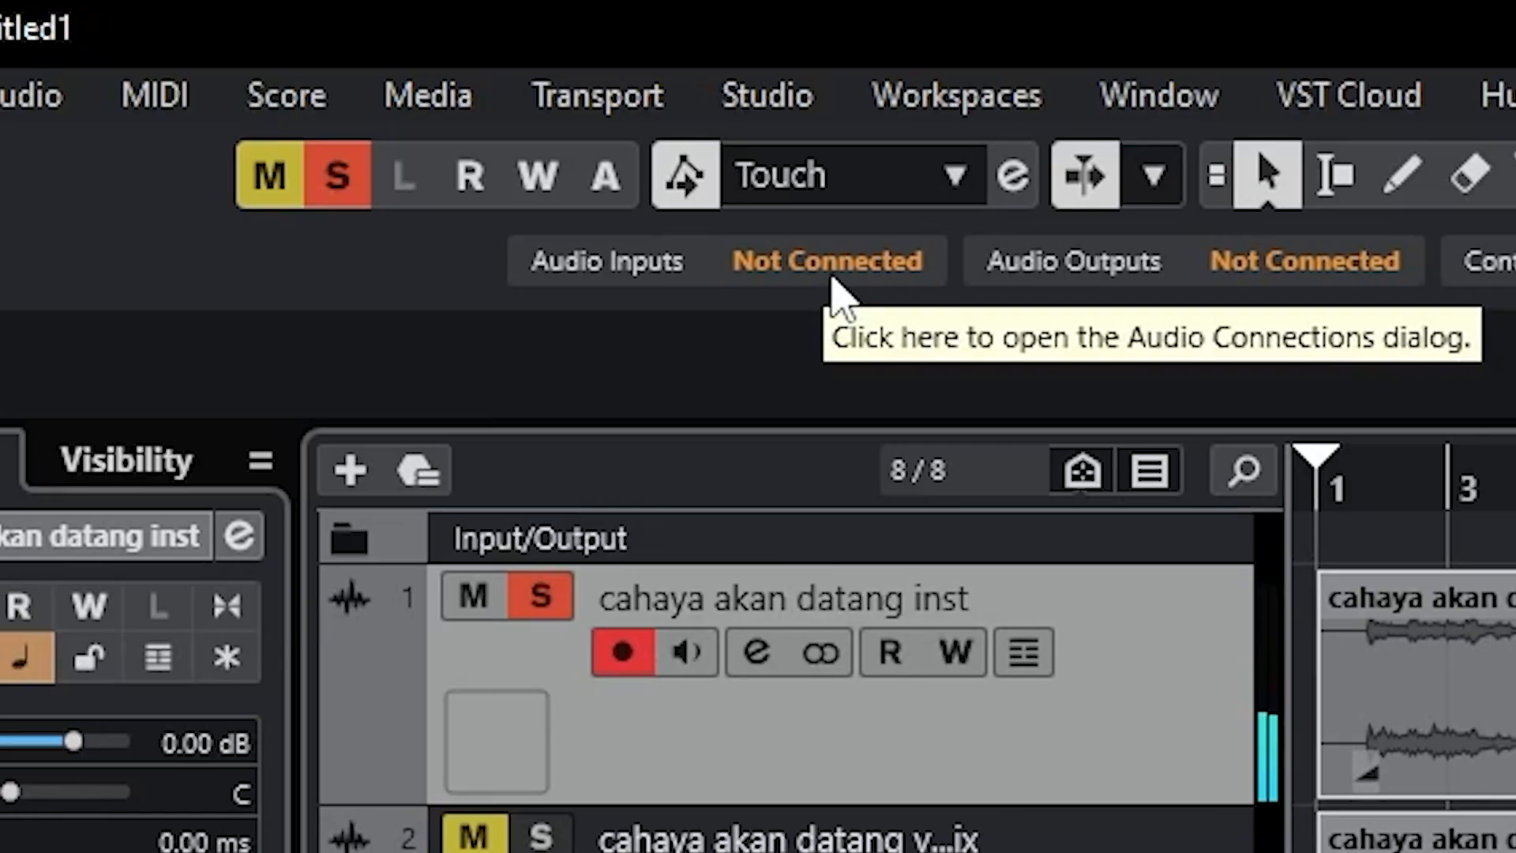
Connect the Stereo Out bus to the FL Studio ASIO audio device in the Audio Connections outputs
click(376, 82)
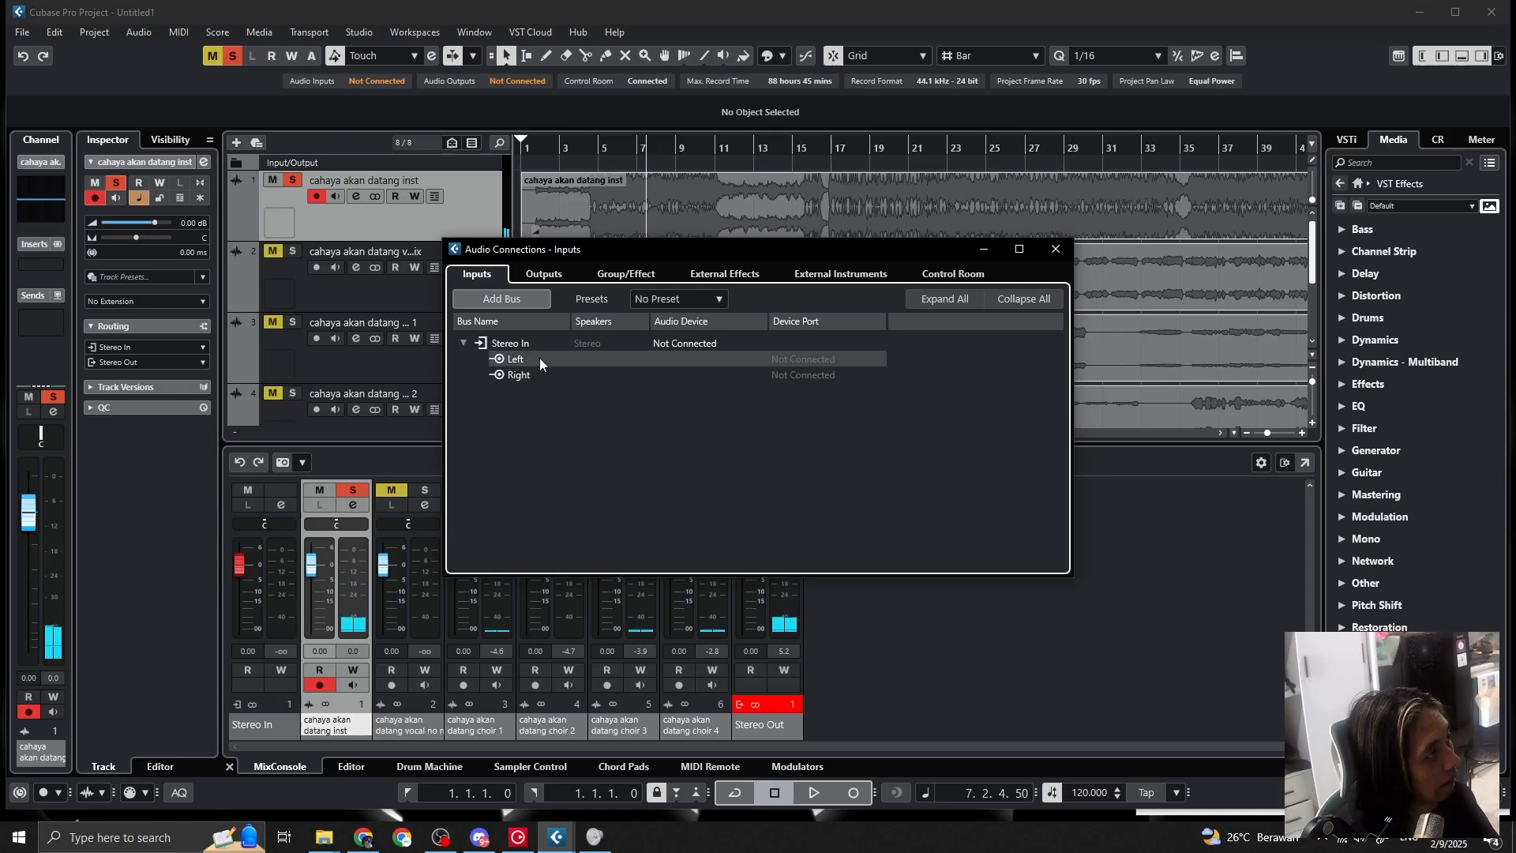
click(506, 344)
click(544, 273)
click(528, 346)
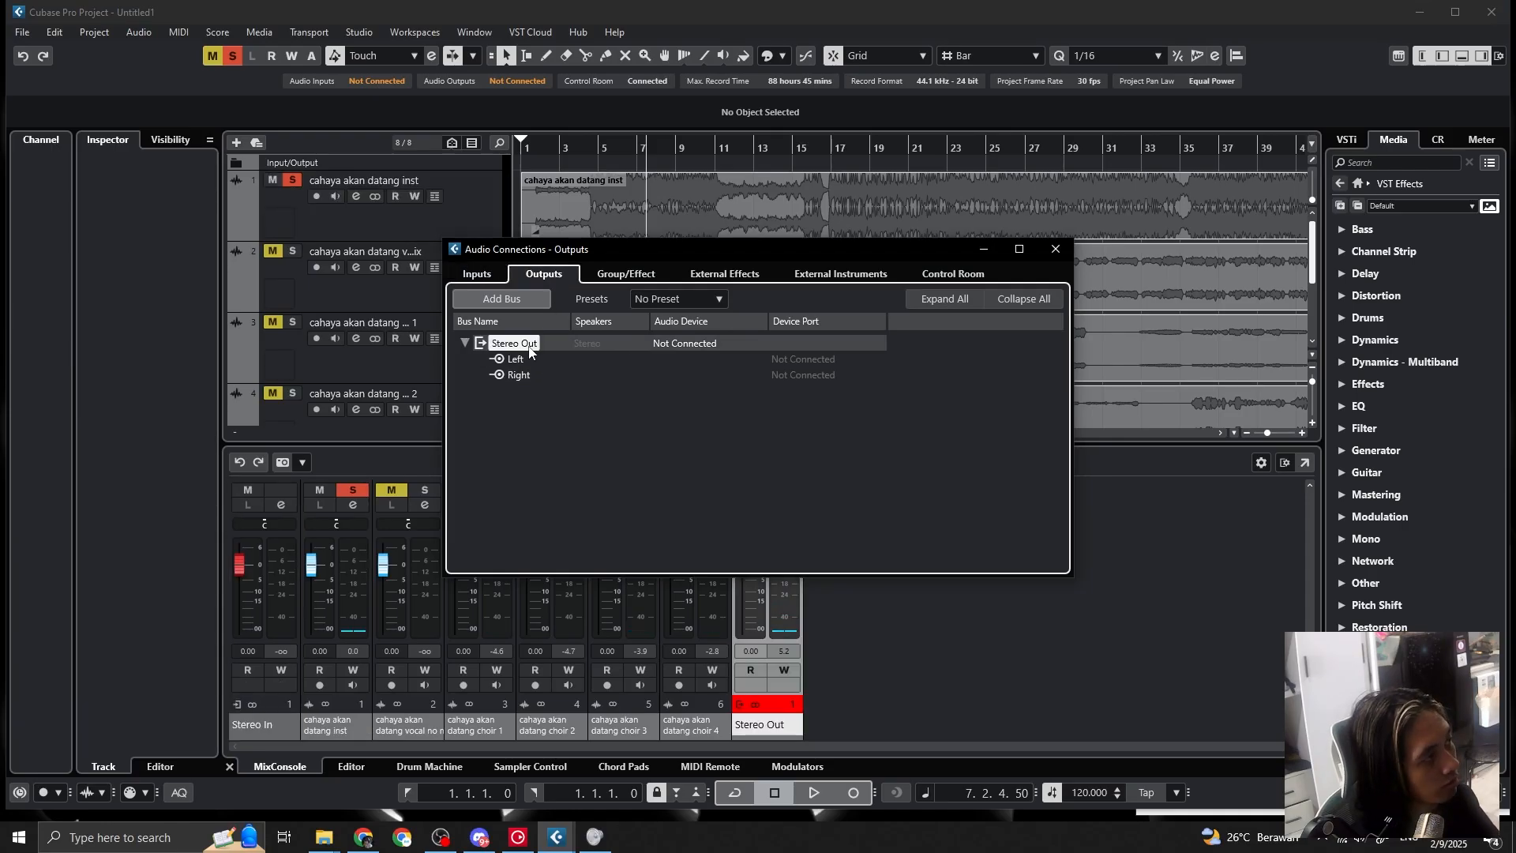
click(671, 344)
click(680, 379)
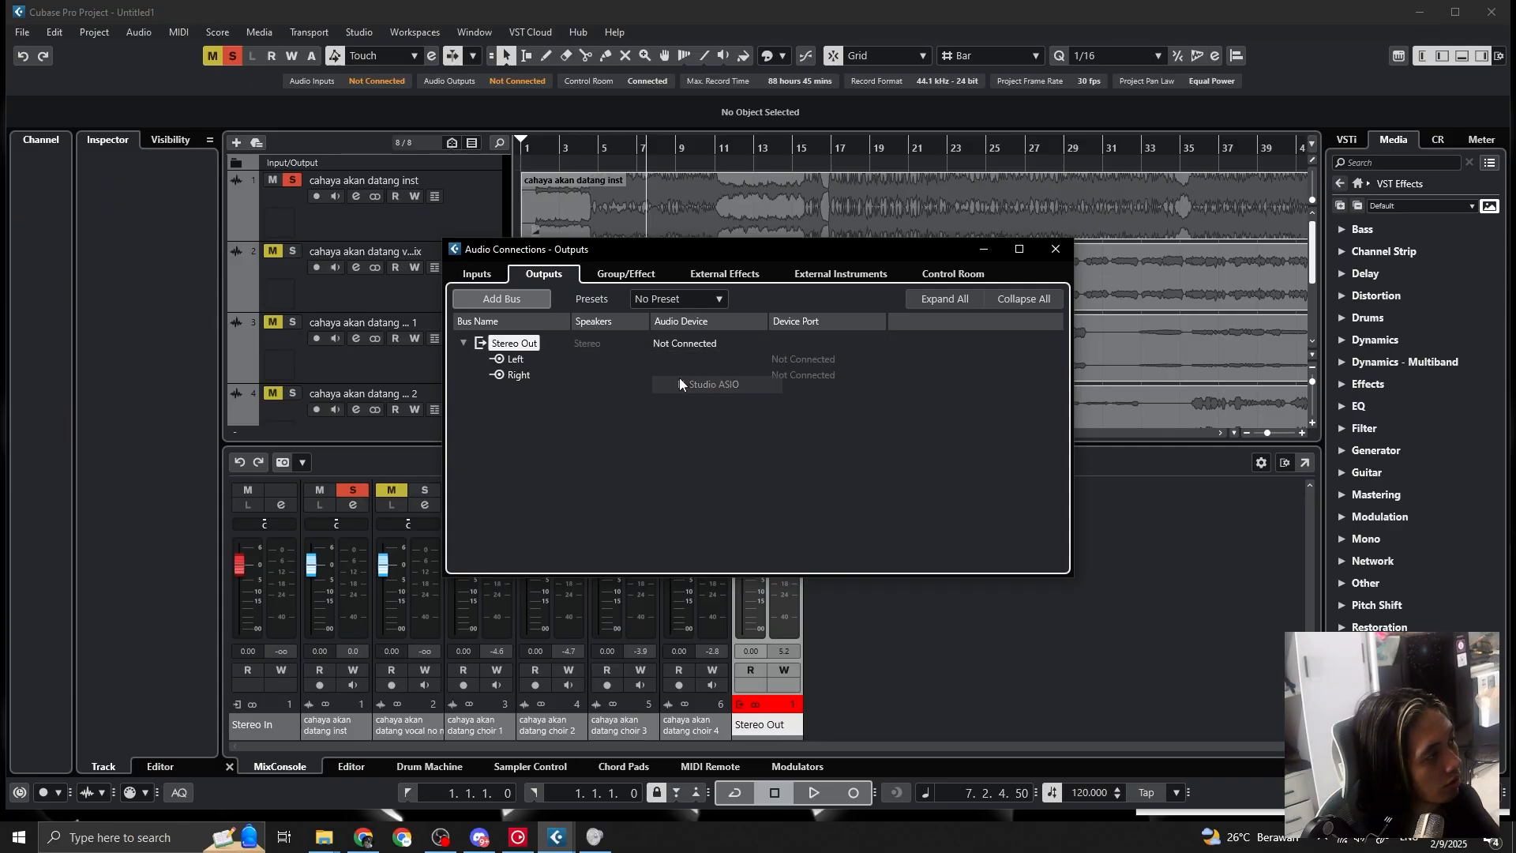
click(1056, 249)
Play the soloed instrumental track from near bar 3 to check the audio output, and stop playback
key(space)
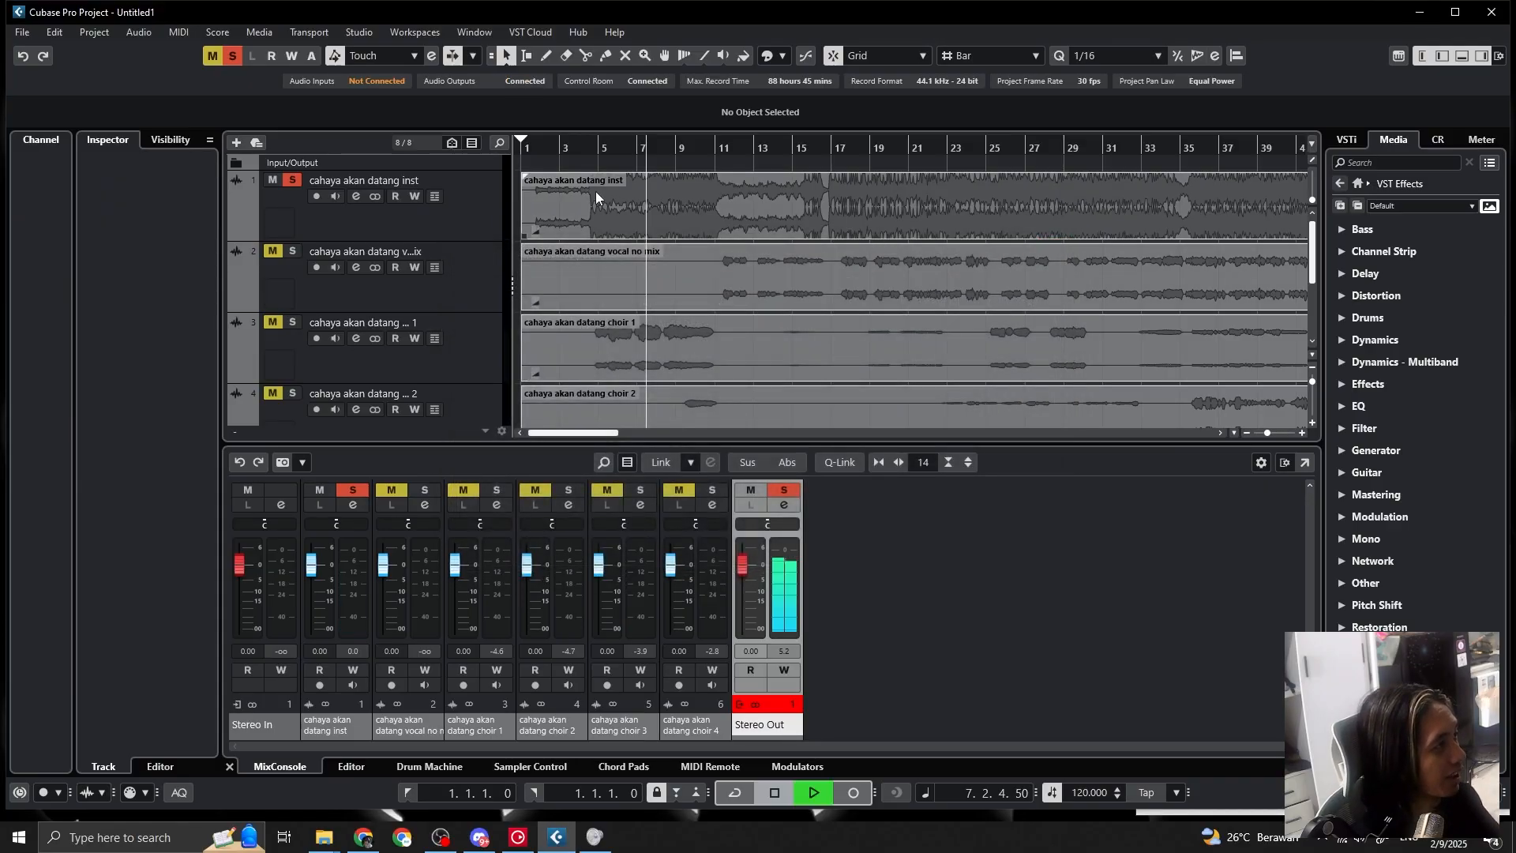
click(558, 146)
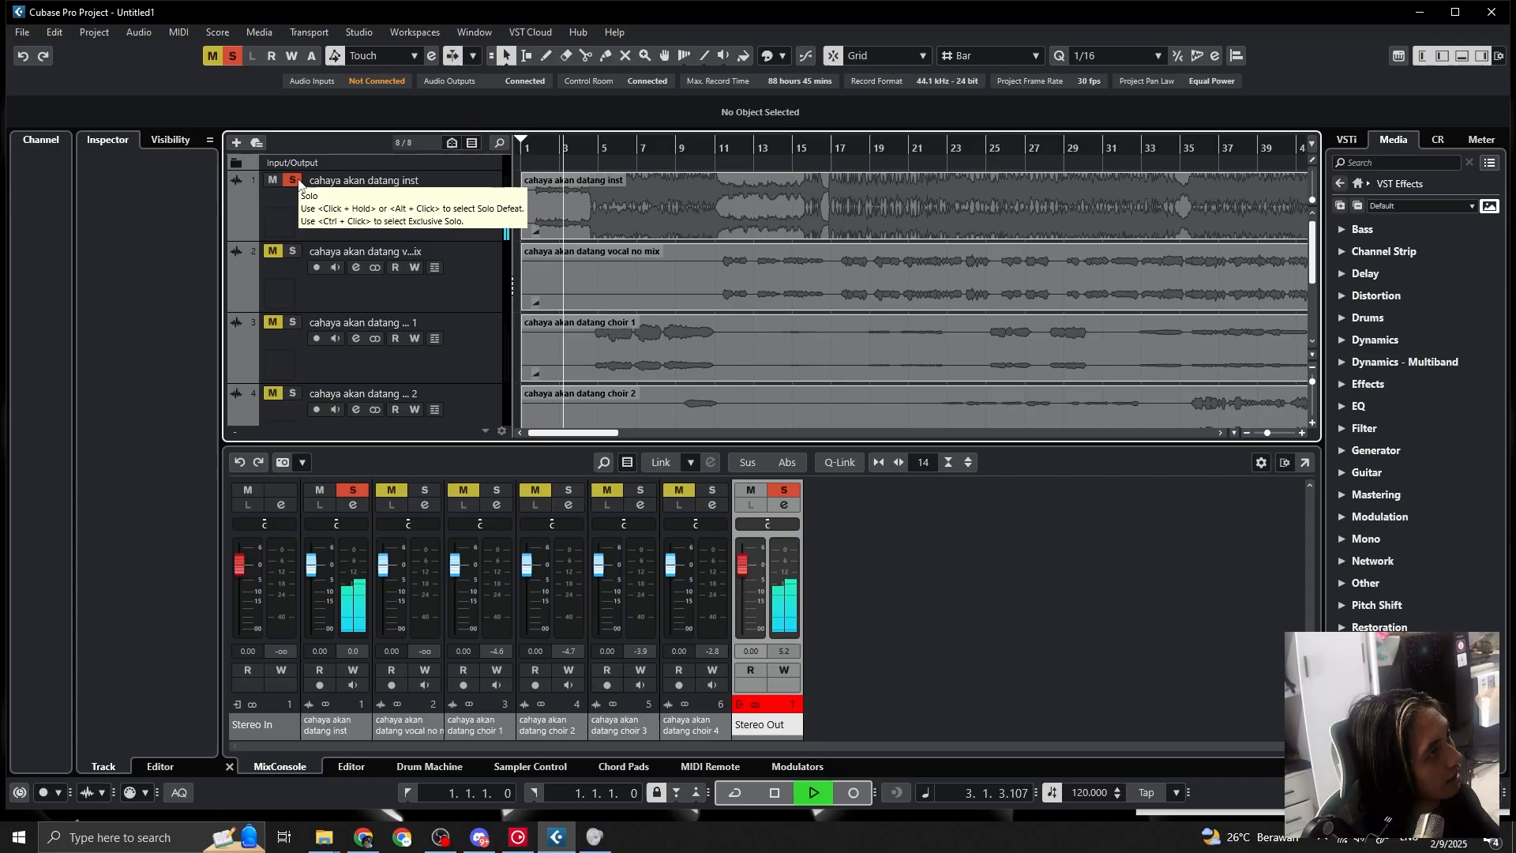
key(space)
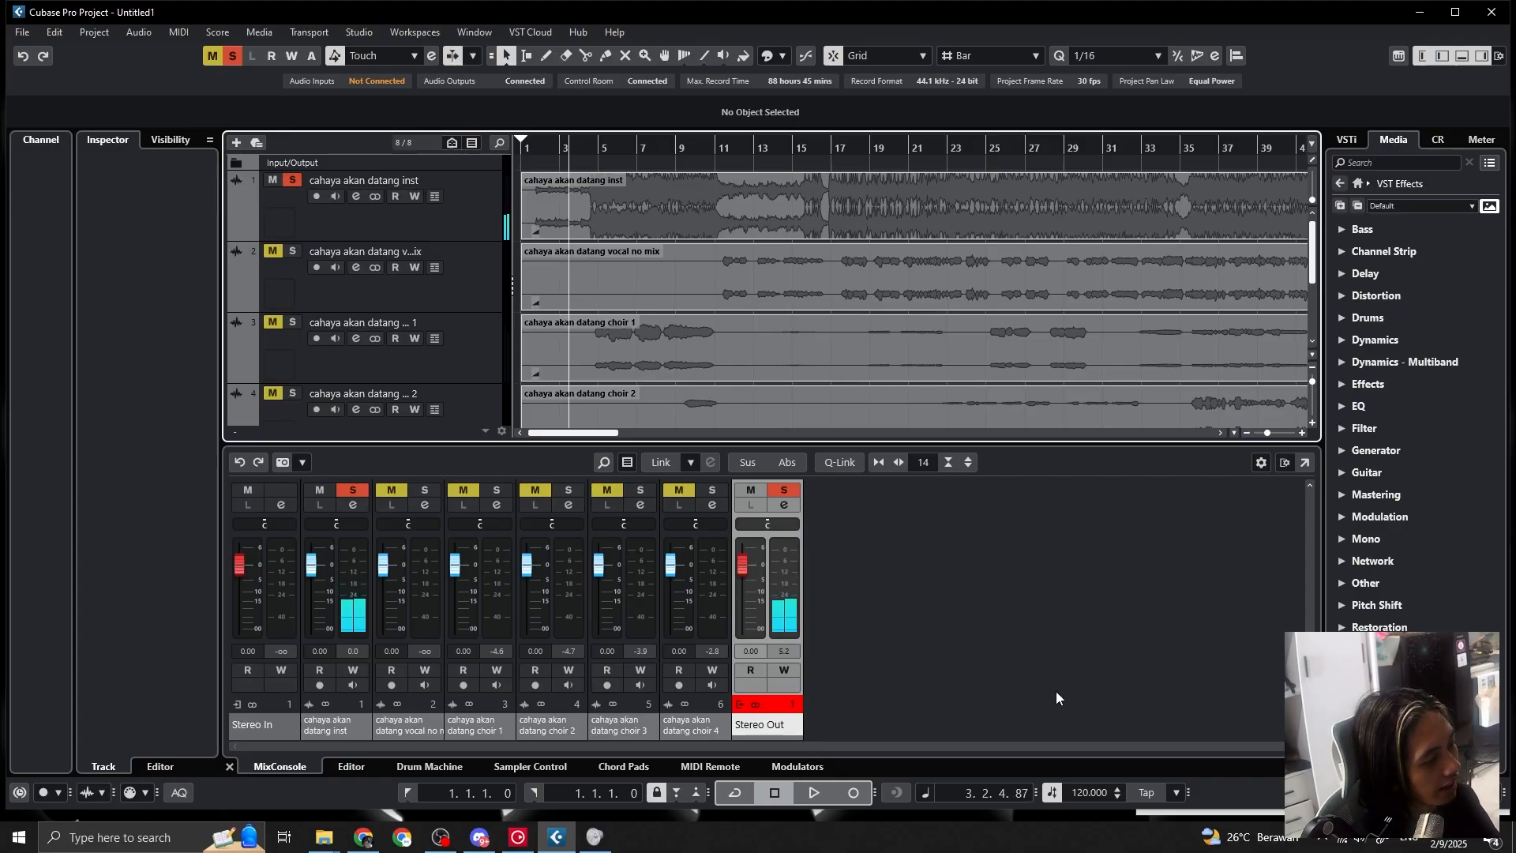
Set the project tempo to 170 BPM
double_click(1088, 793)
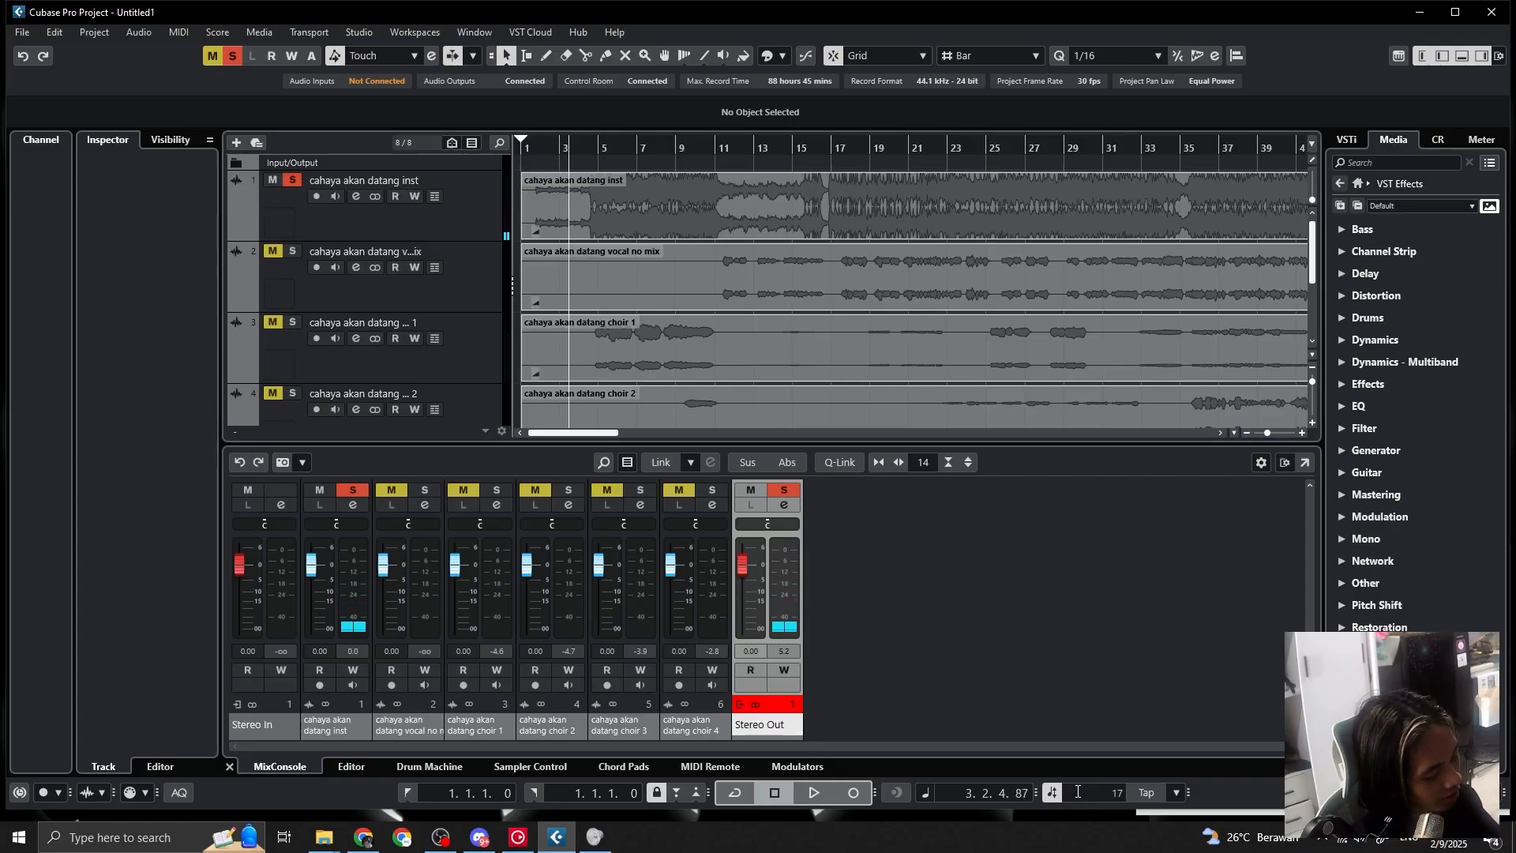
text(17)
text(0)
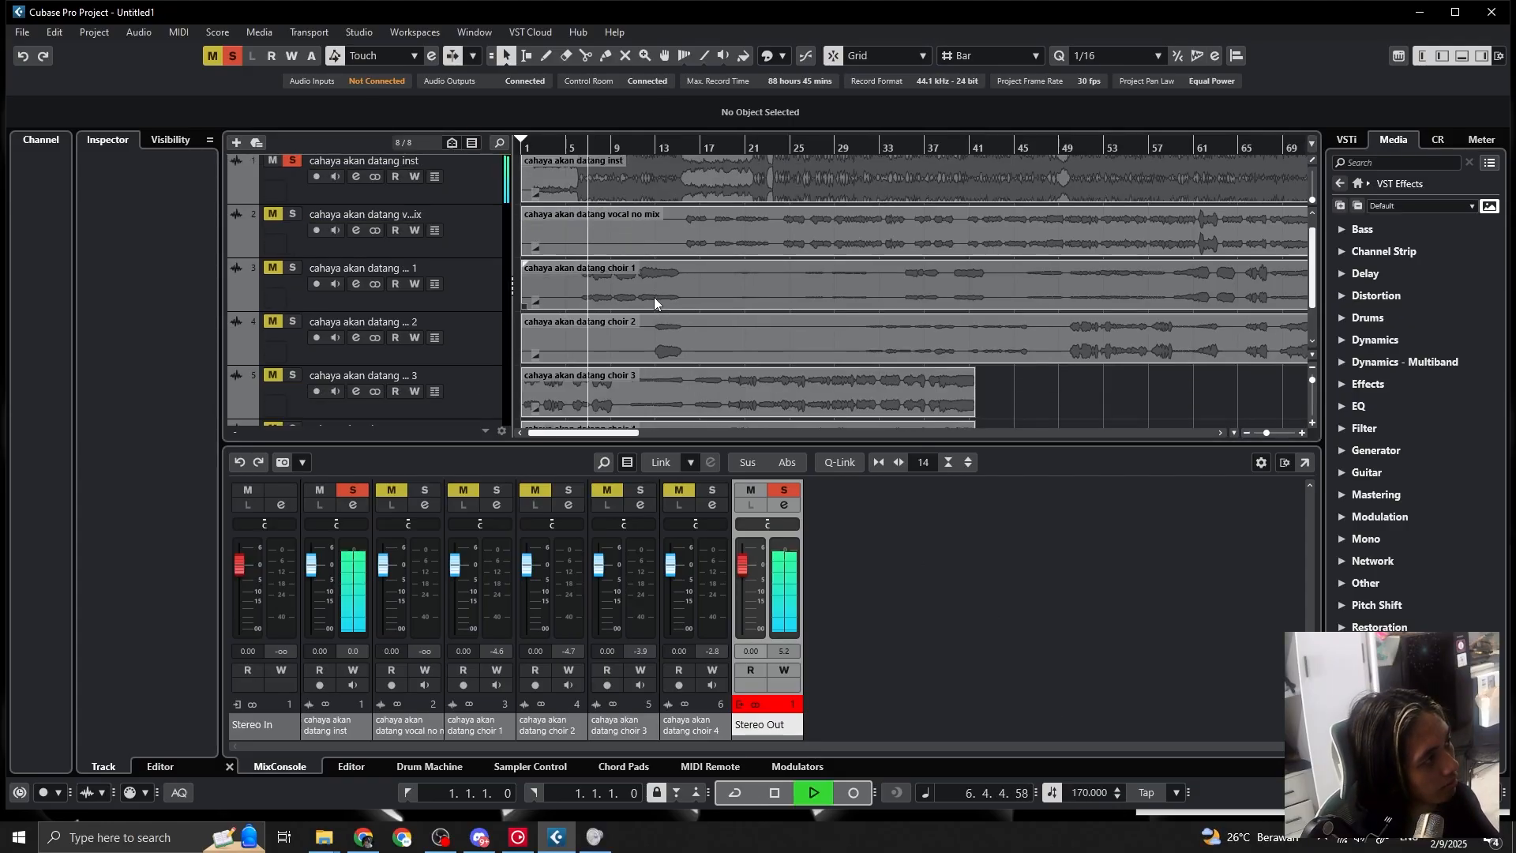
scroll(654, 297, down, 2)
scroll(654, 297, up, 1)
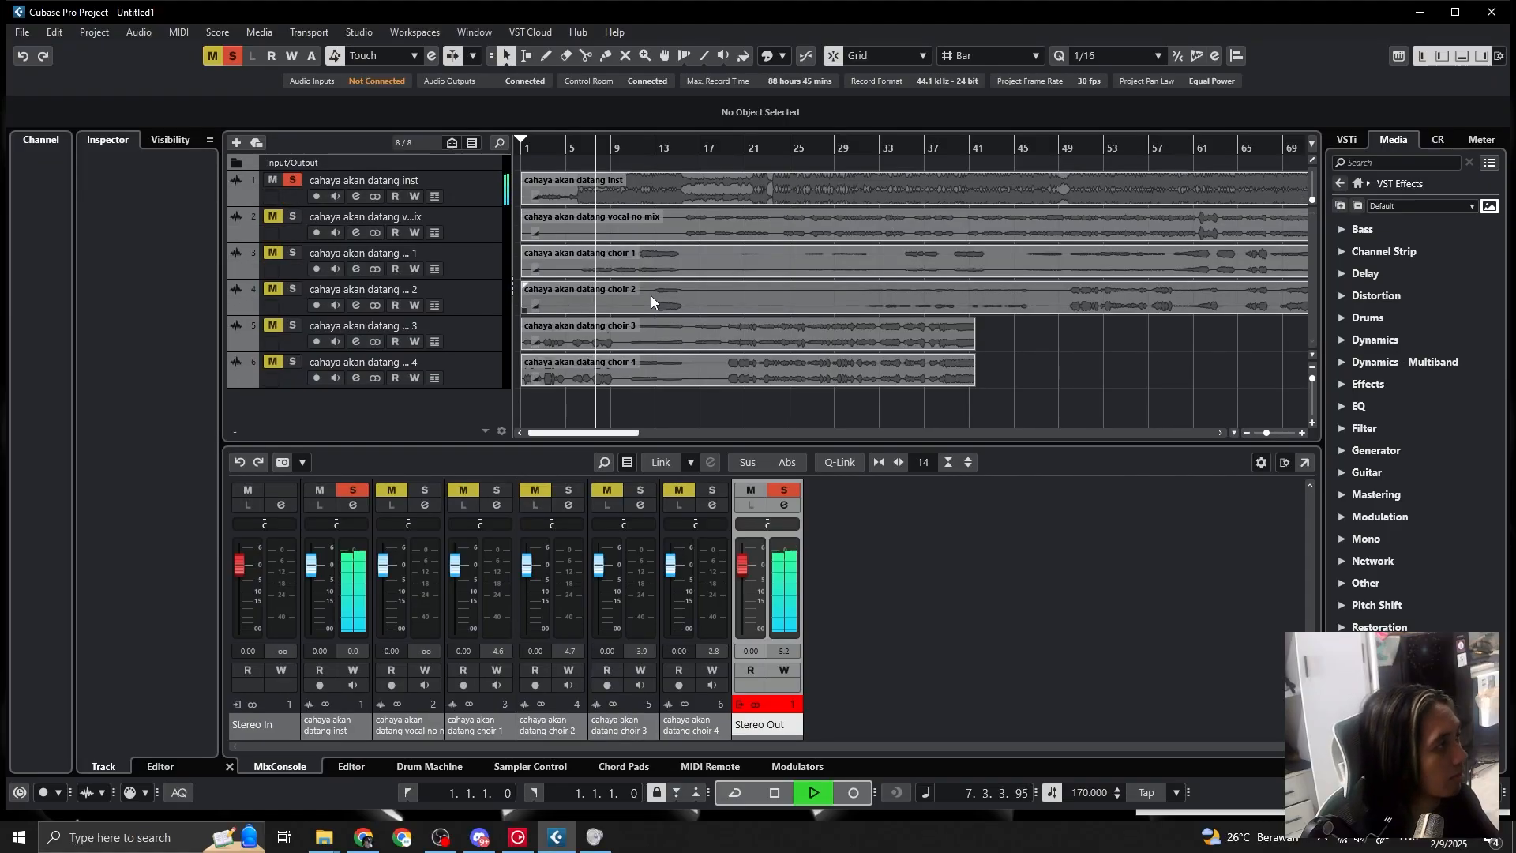
Delete all the imported "cahaya akan datang" audio events and remove their six tracks from the project
click(687, 203)
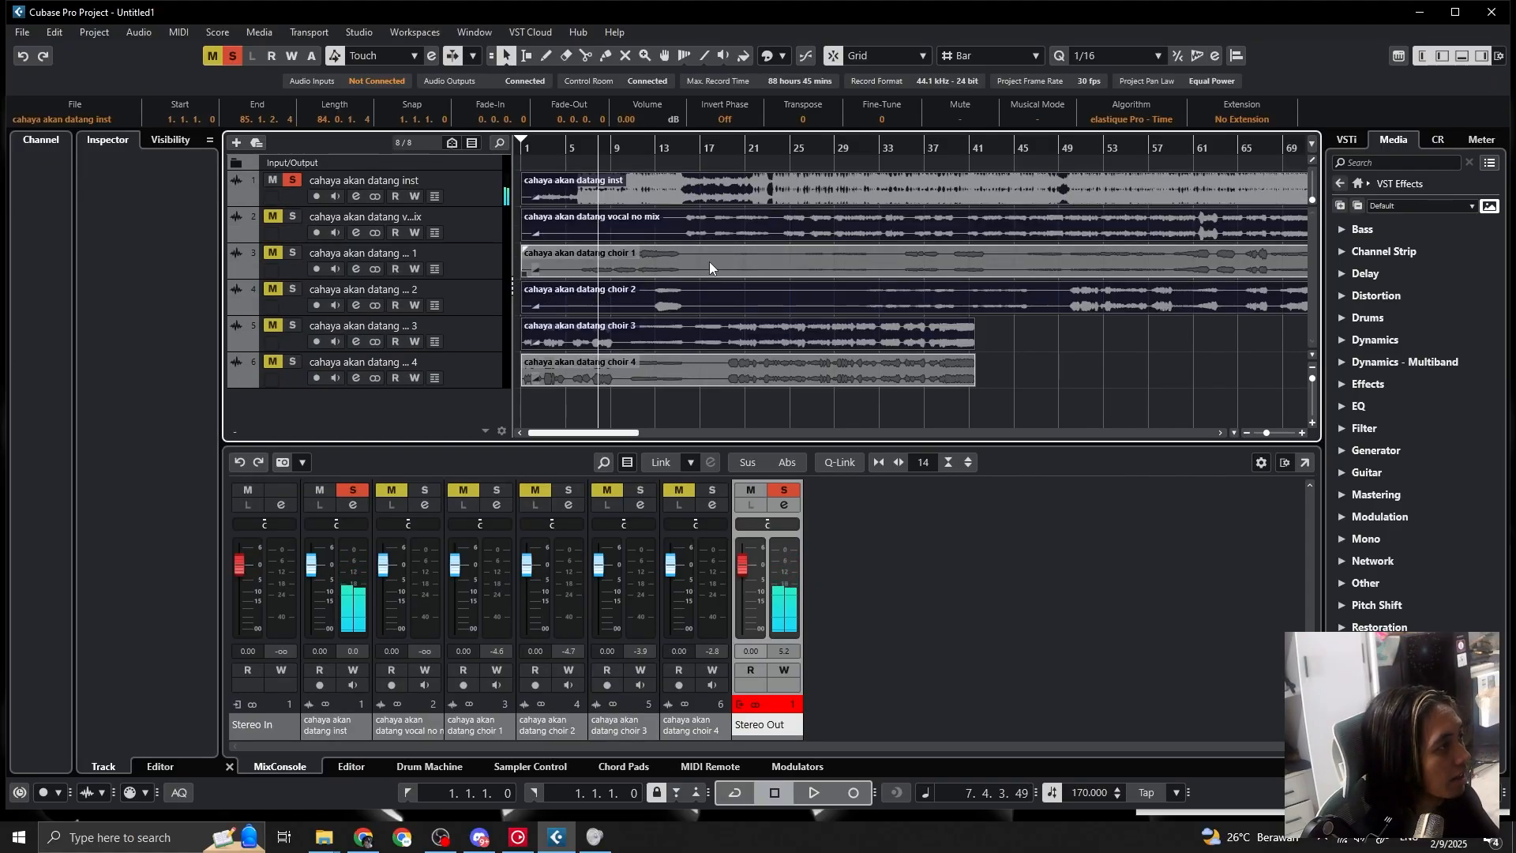
shift+click(706, 365)
key(Delete)
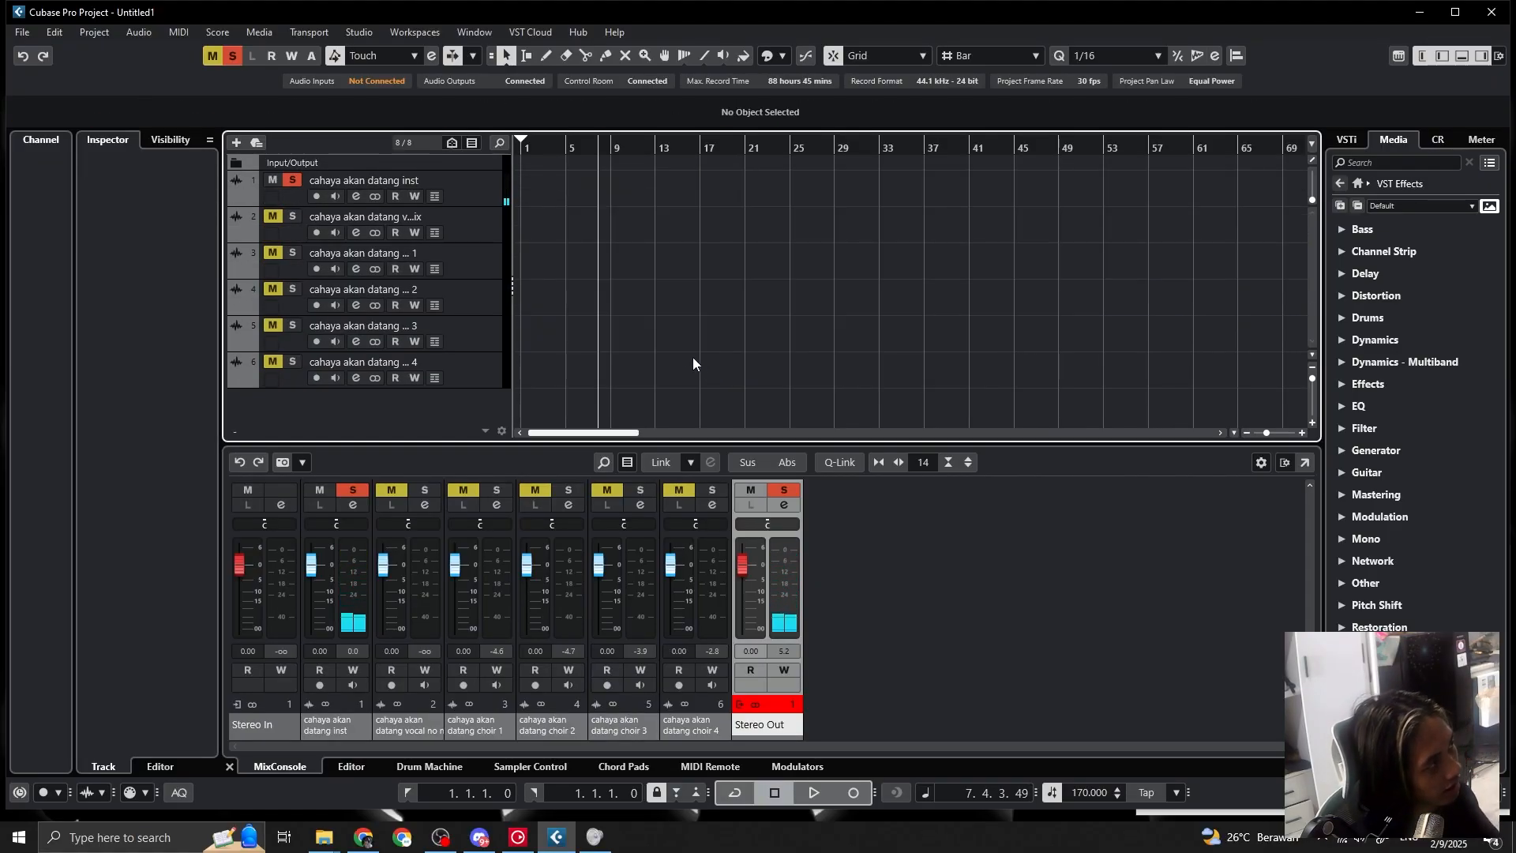
click(464, 194)
shift+click(485, 384)
right_click(483, 377)
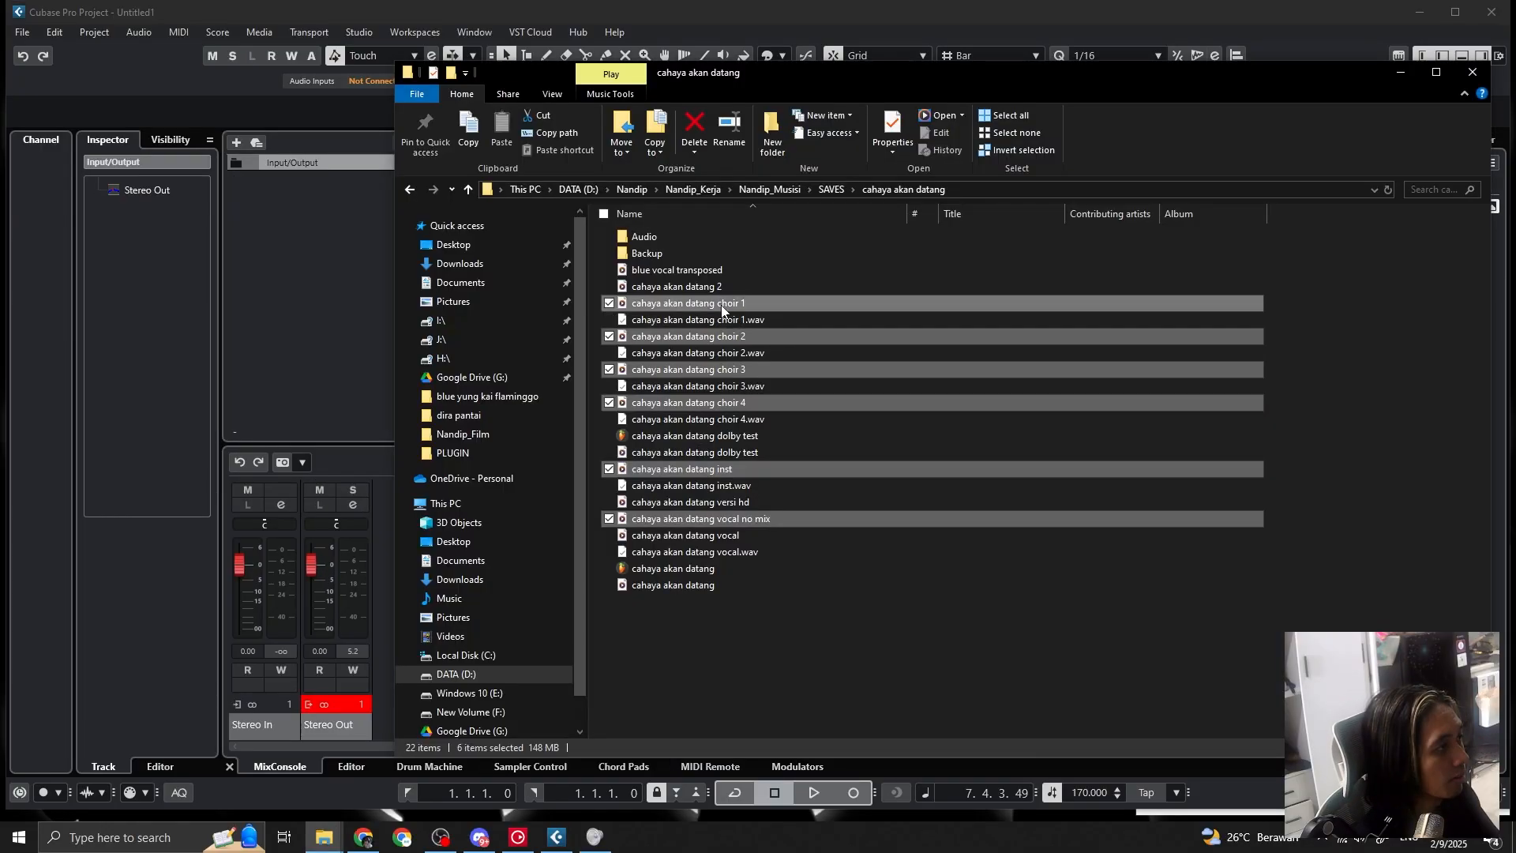
Import the four "cahaya akan datang" choir files, the inst file and the vocal no mix file onto different tracks, copying them to the project folder
drag(722, 305, 323, 314)
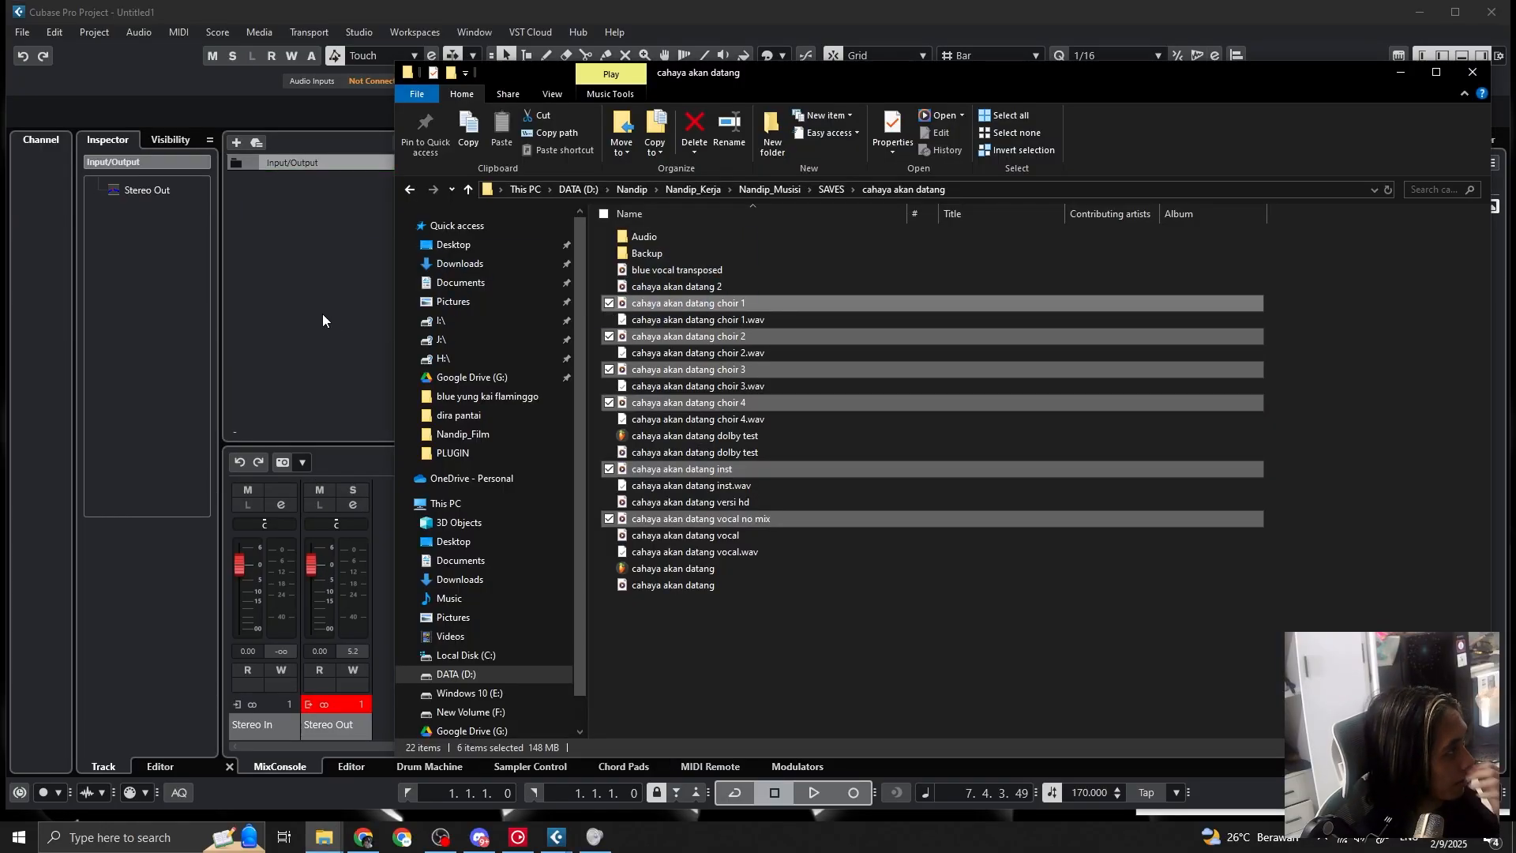
click(782, 448)
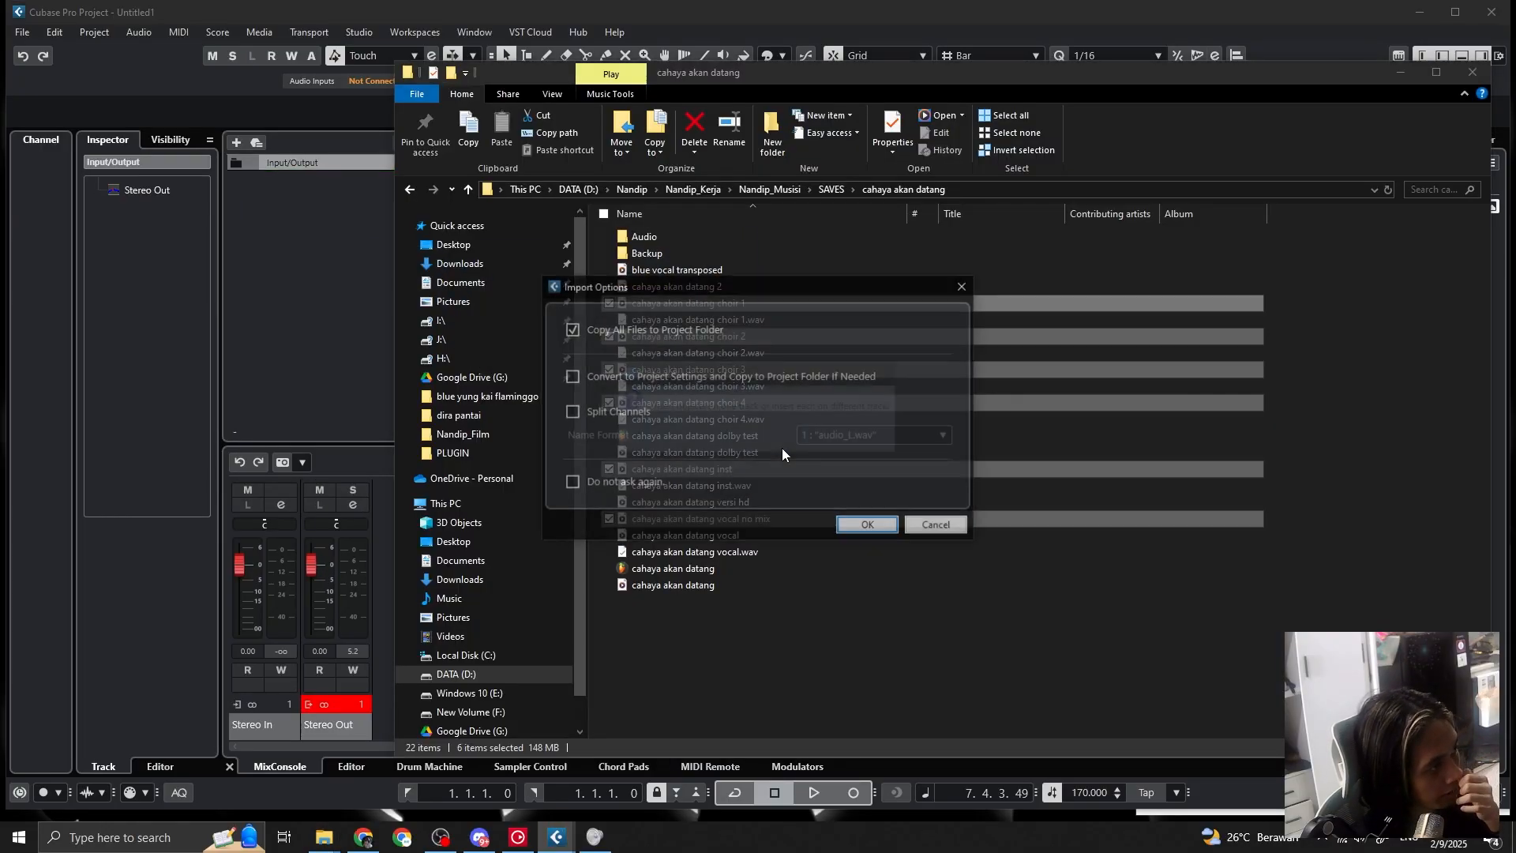
click(865, 526)
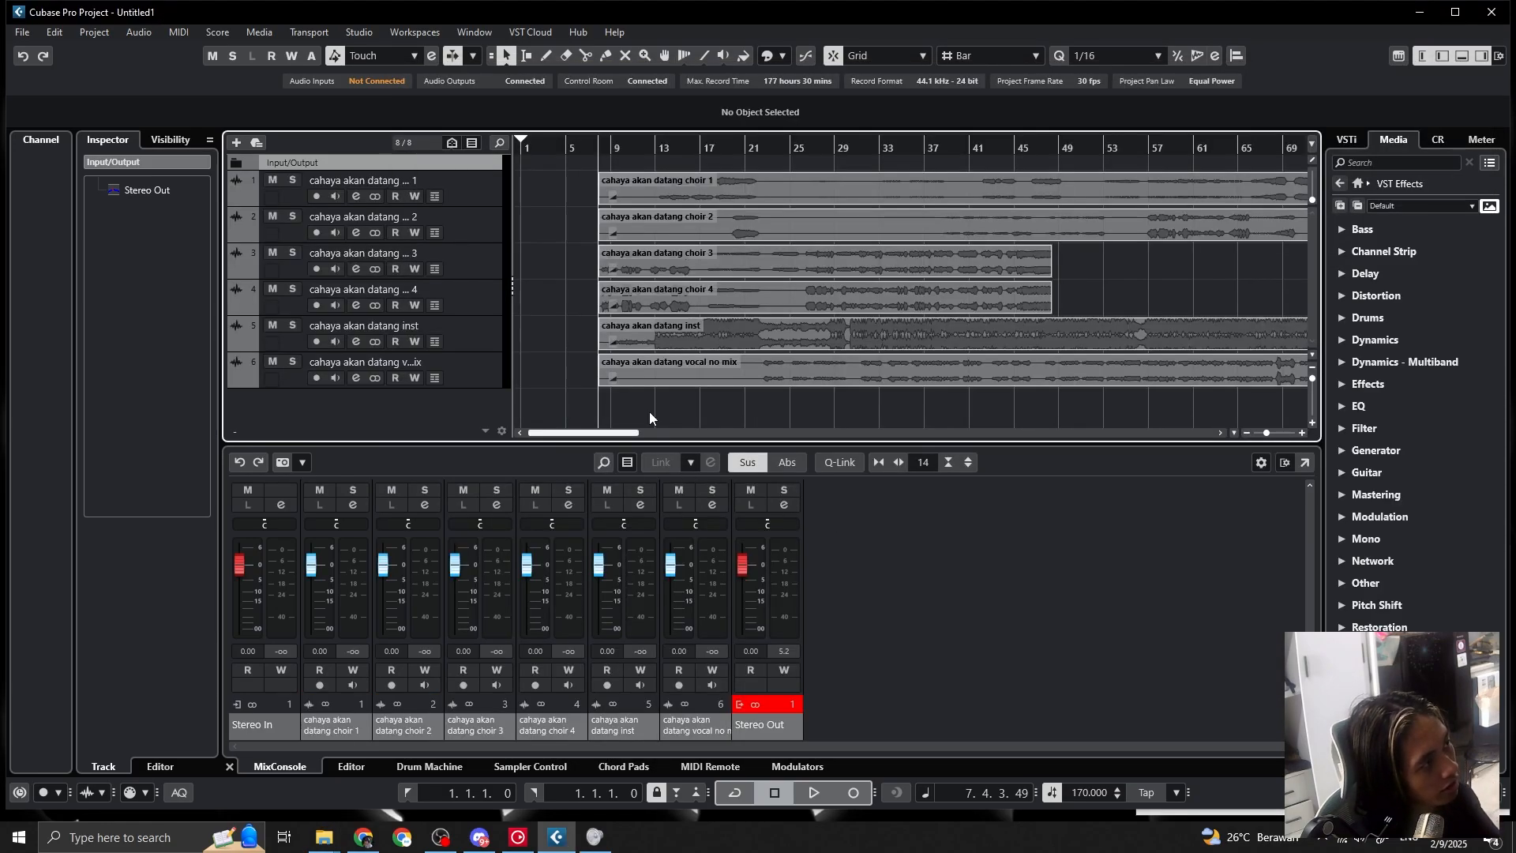
Play the six imported tracks to check how they line up, and stop playback
key(space)
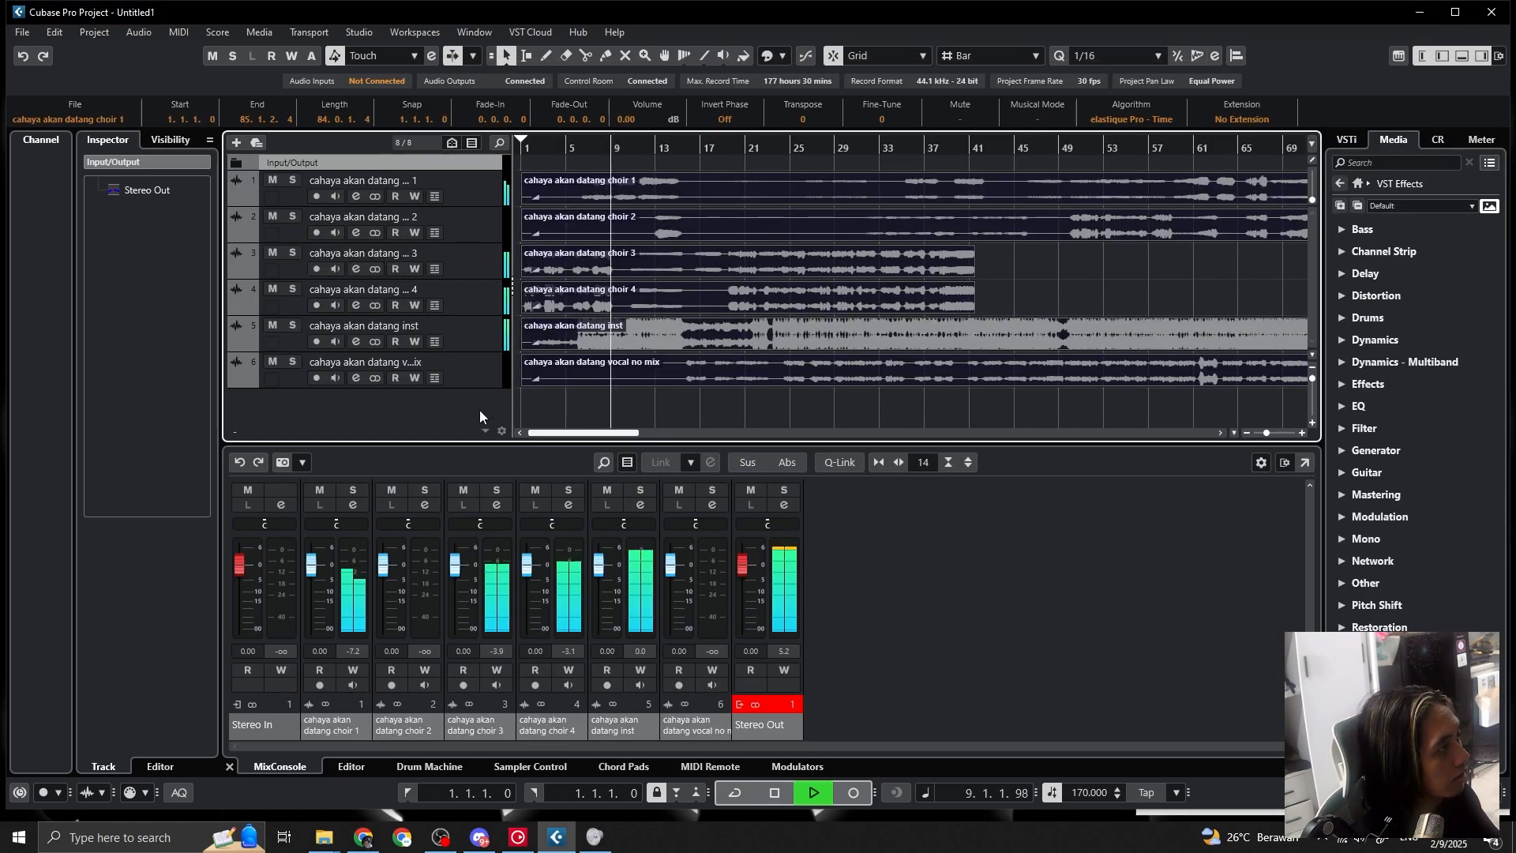
click(653, 338)
key(space)
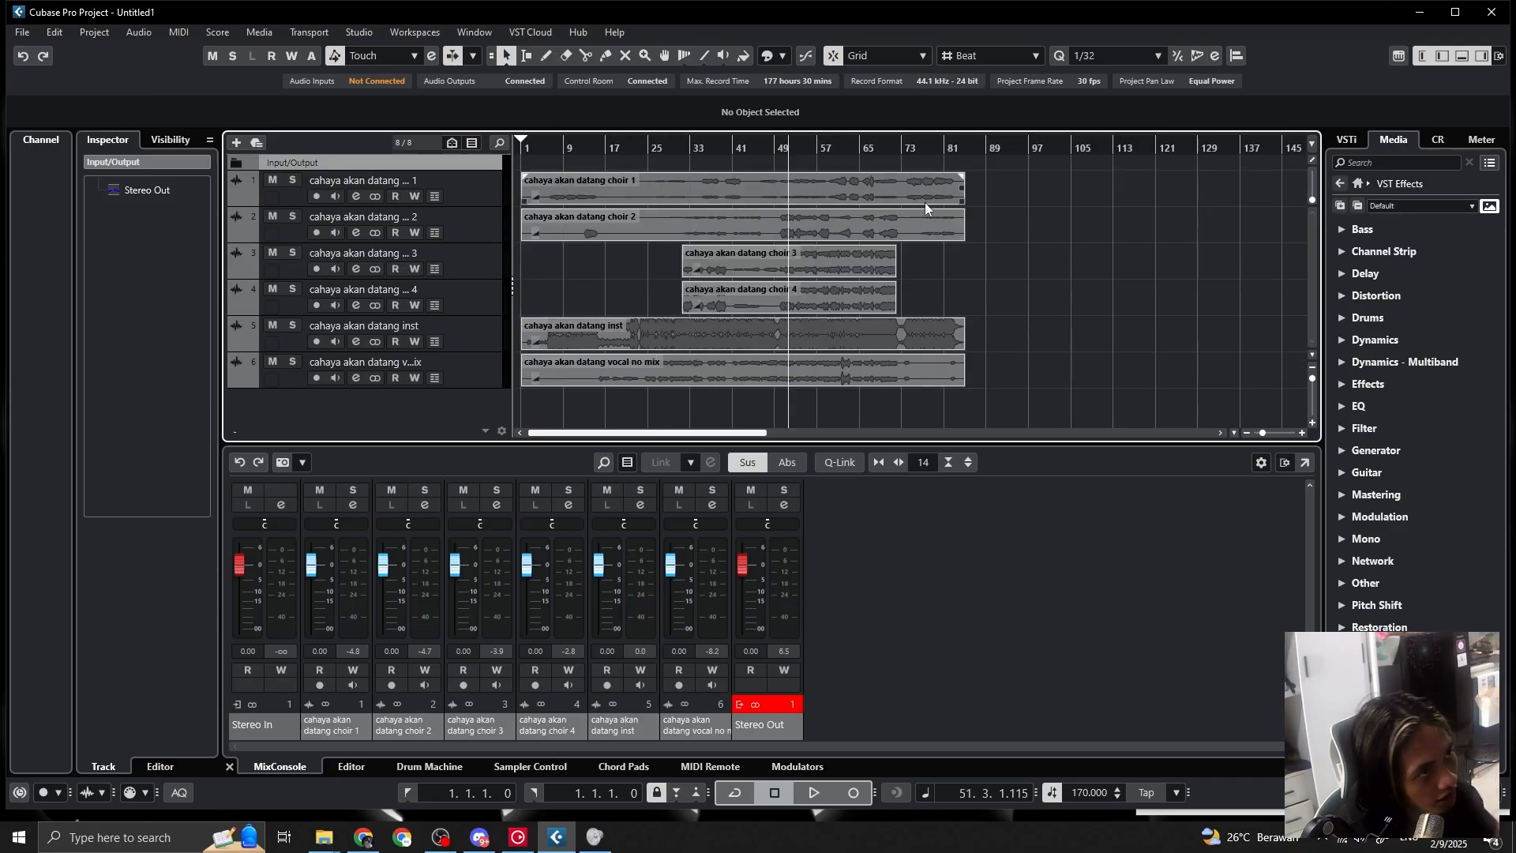
click(842, 192)
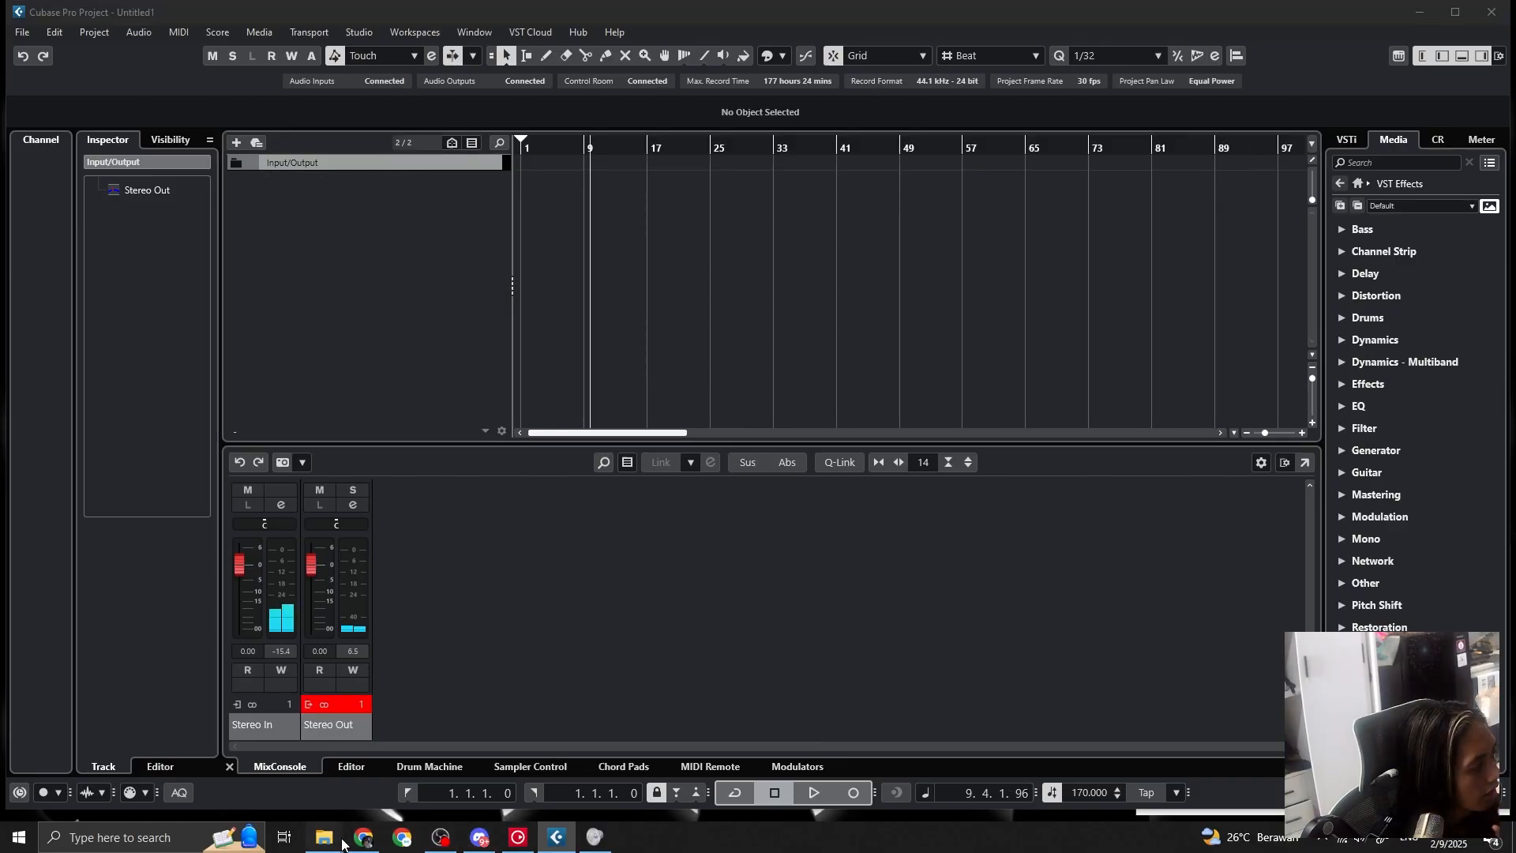
Import the "cahaya akan datang inst" file into the emptied project as an audio track starting at bar 1
mouse_move(342, 844)
click(261, 750)
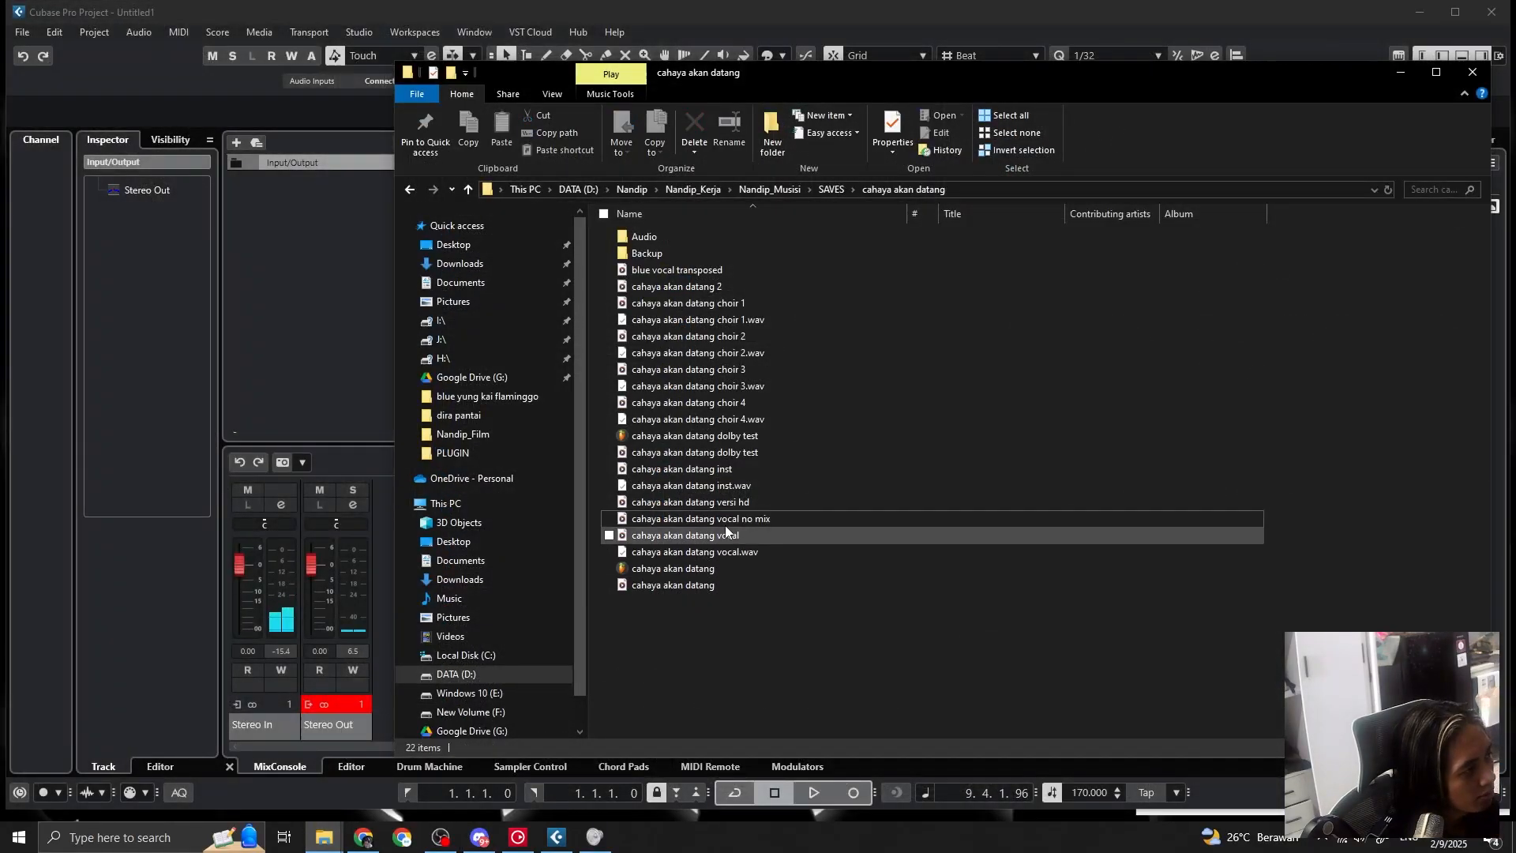
drag(676, 469, 300, 344)
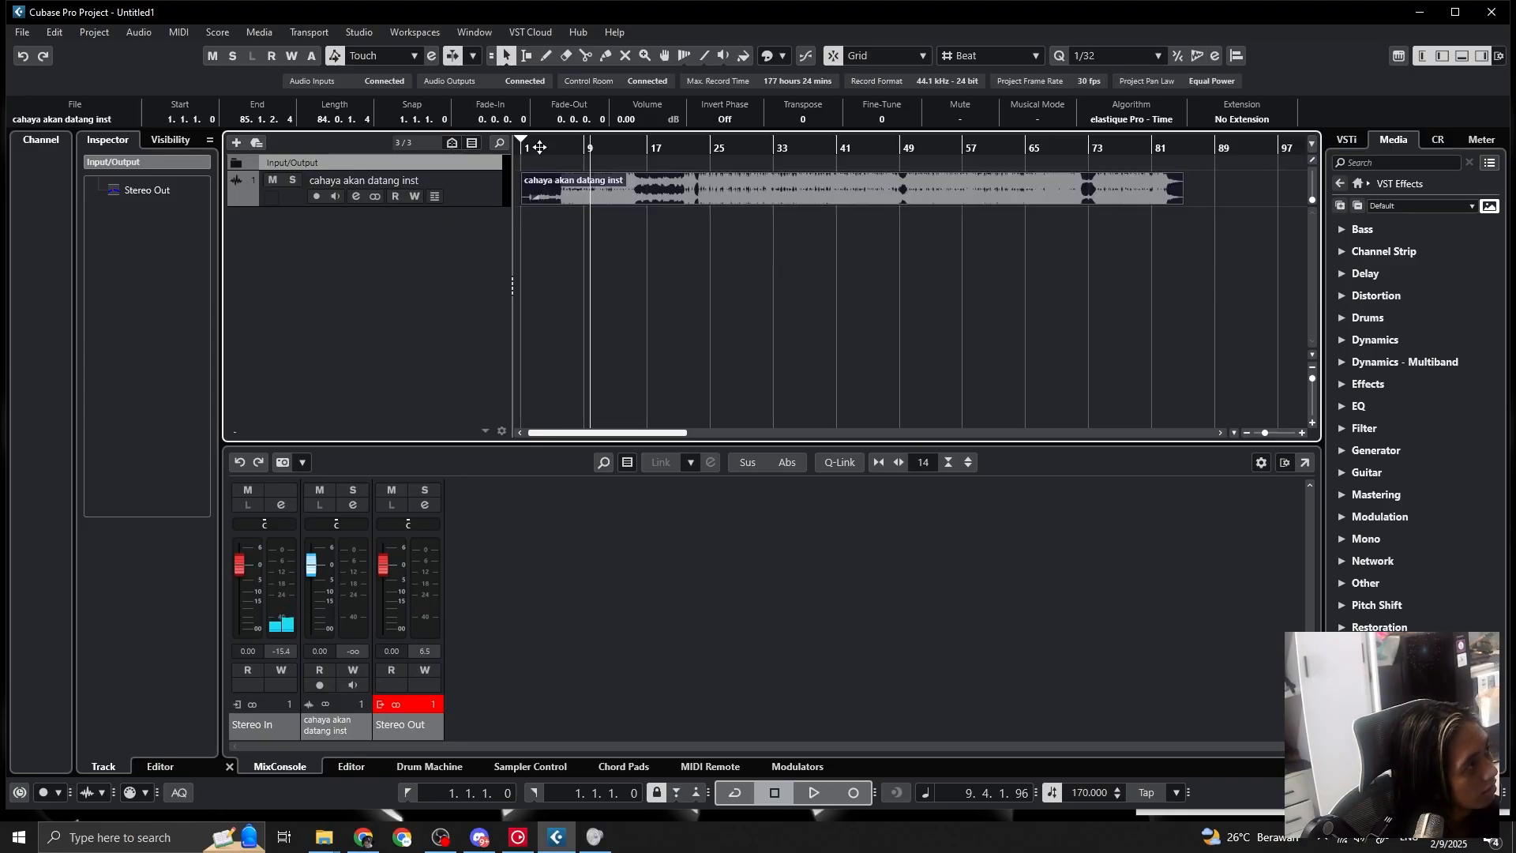
Play the opening bars of the imported instrumental track to check its timing, and stop playback
key(h)
key(h)
key(h)
key(h)
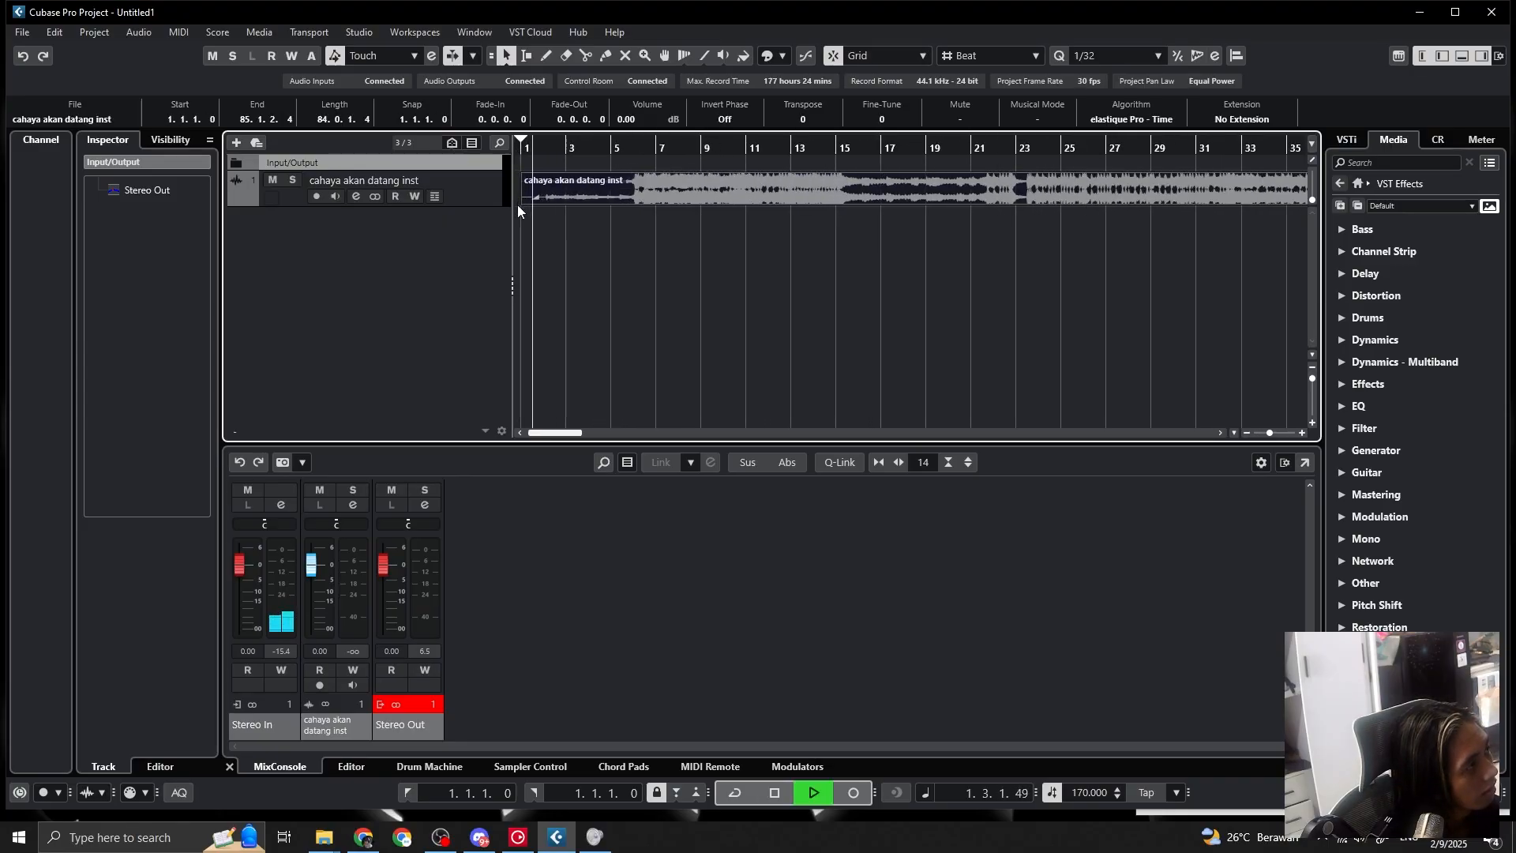
key(space)
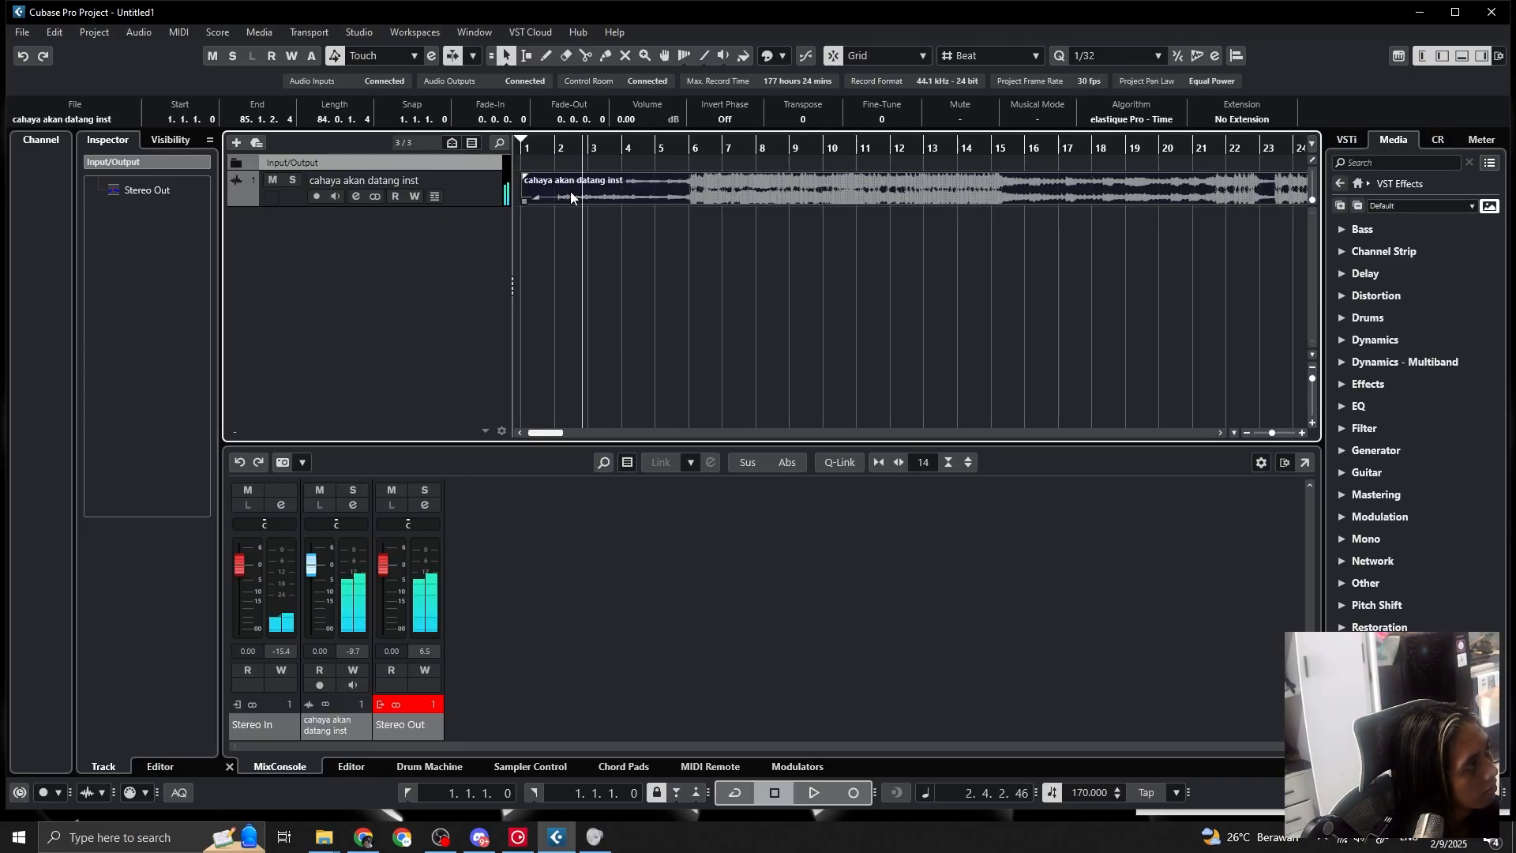
Import "cahaya akan datang inst" into the new project, copying it to the project folder and converting its sample rate to 44.100 kHz
click(717, 669)
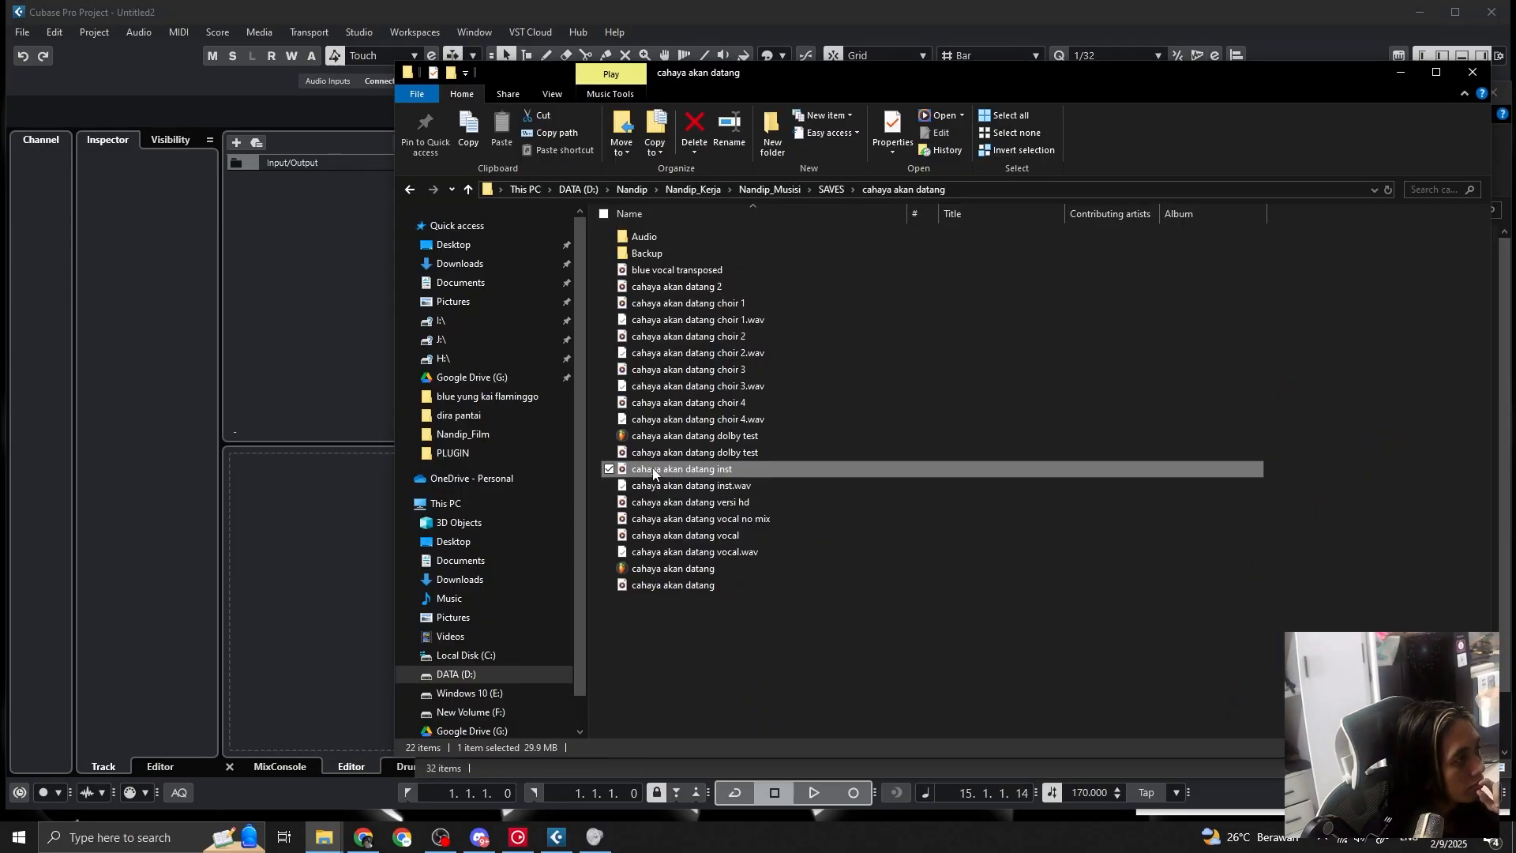
drag(653, 469, 381, 339)
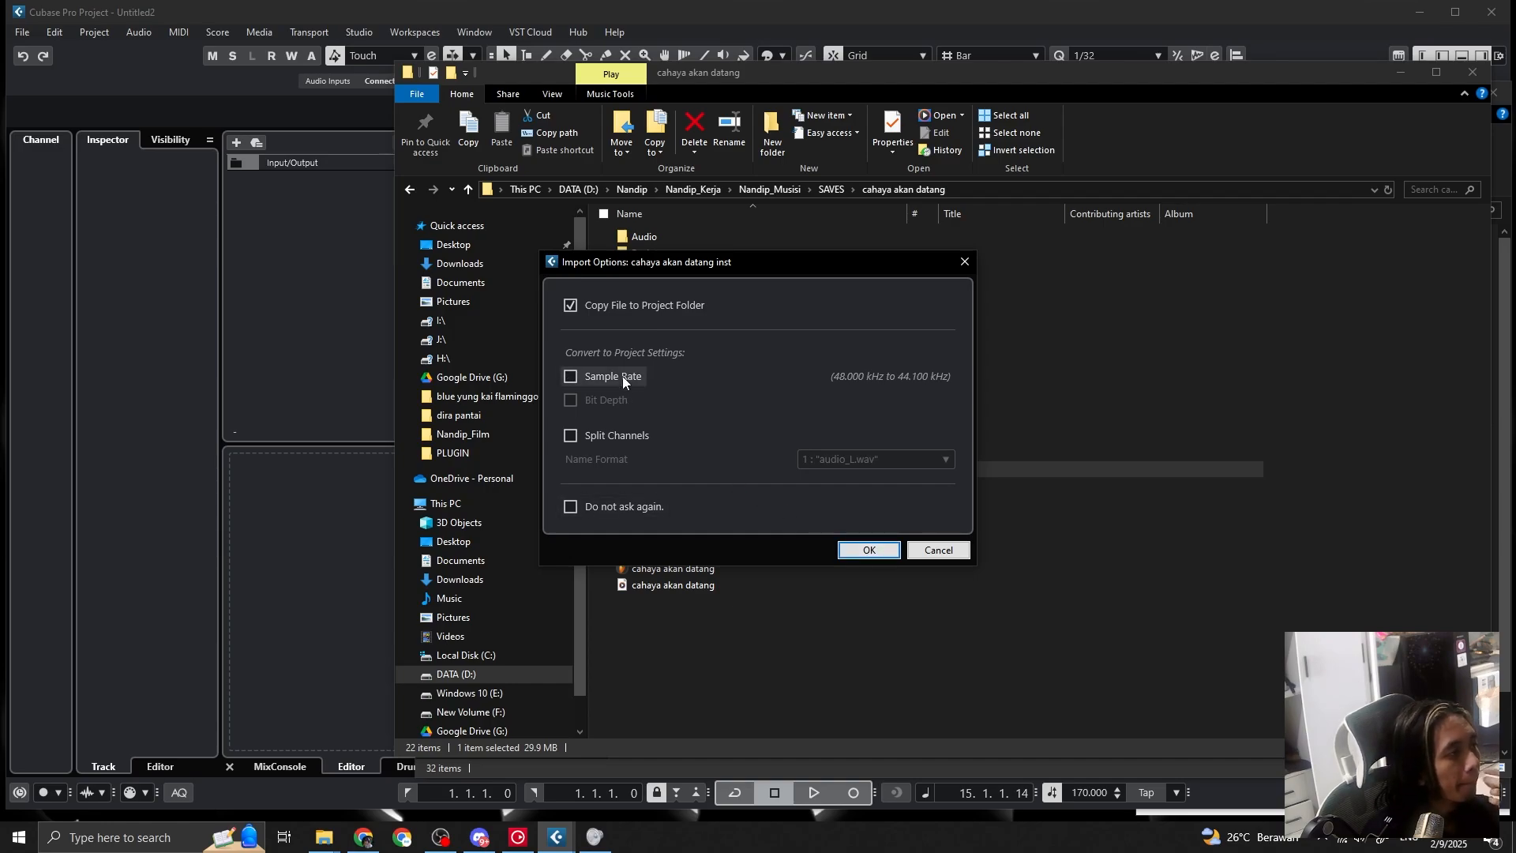
click(862, 553)
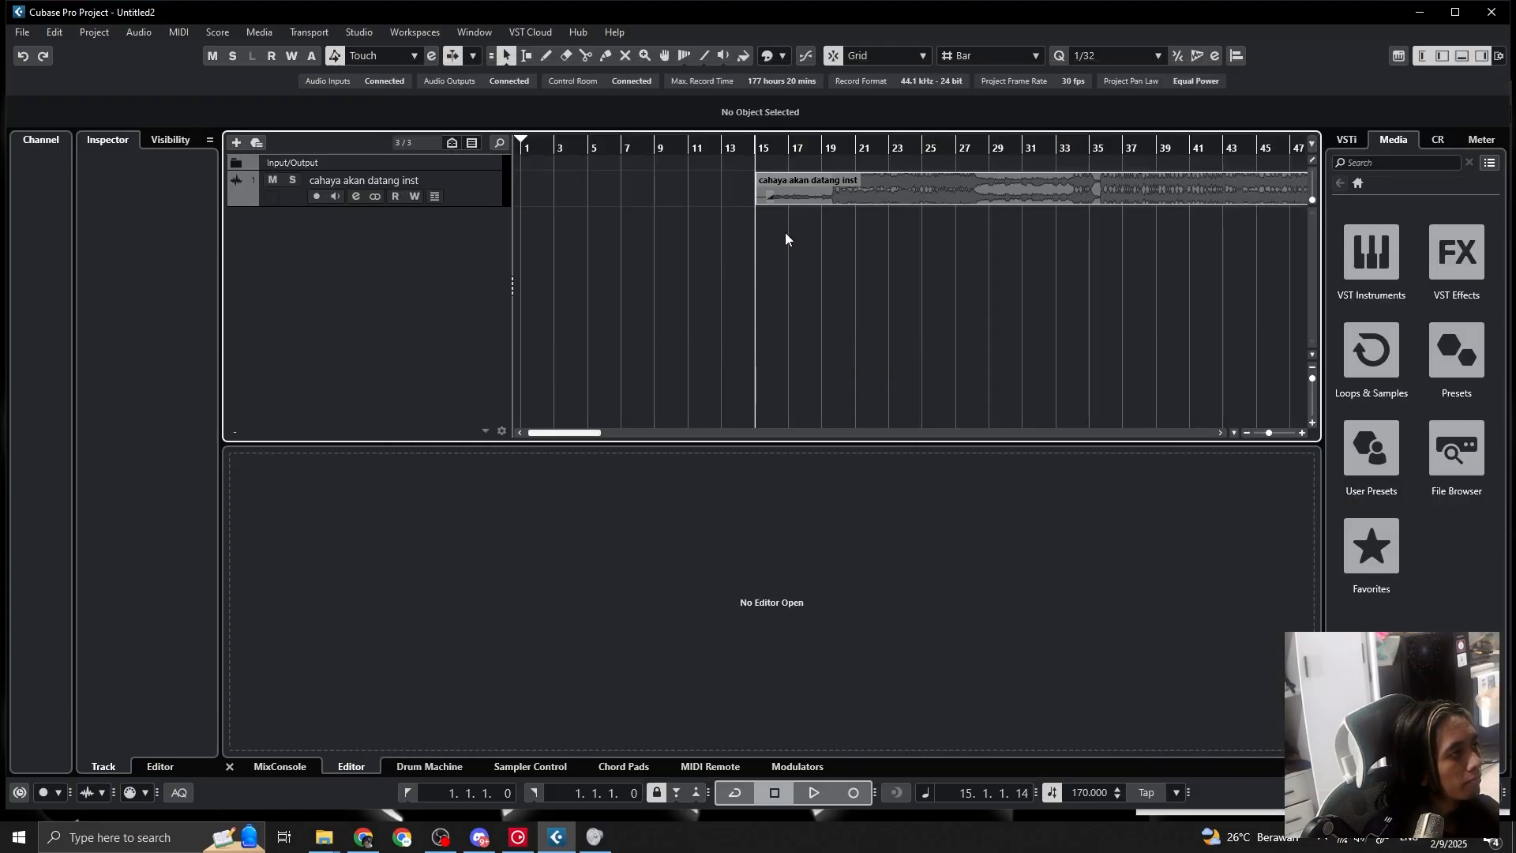
Play the instrumental briefly from bar 15, stop playback and move the event to start at bar 1
key(space)
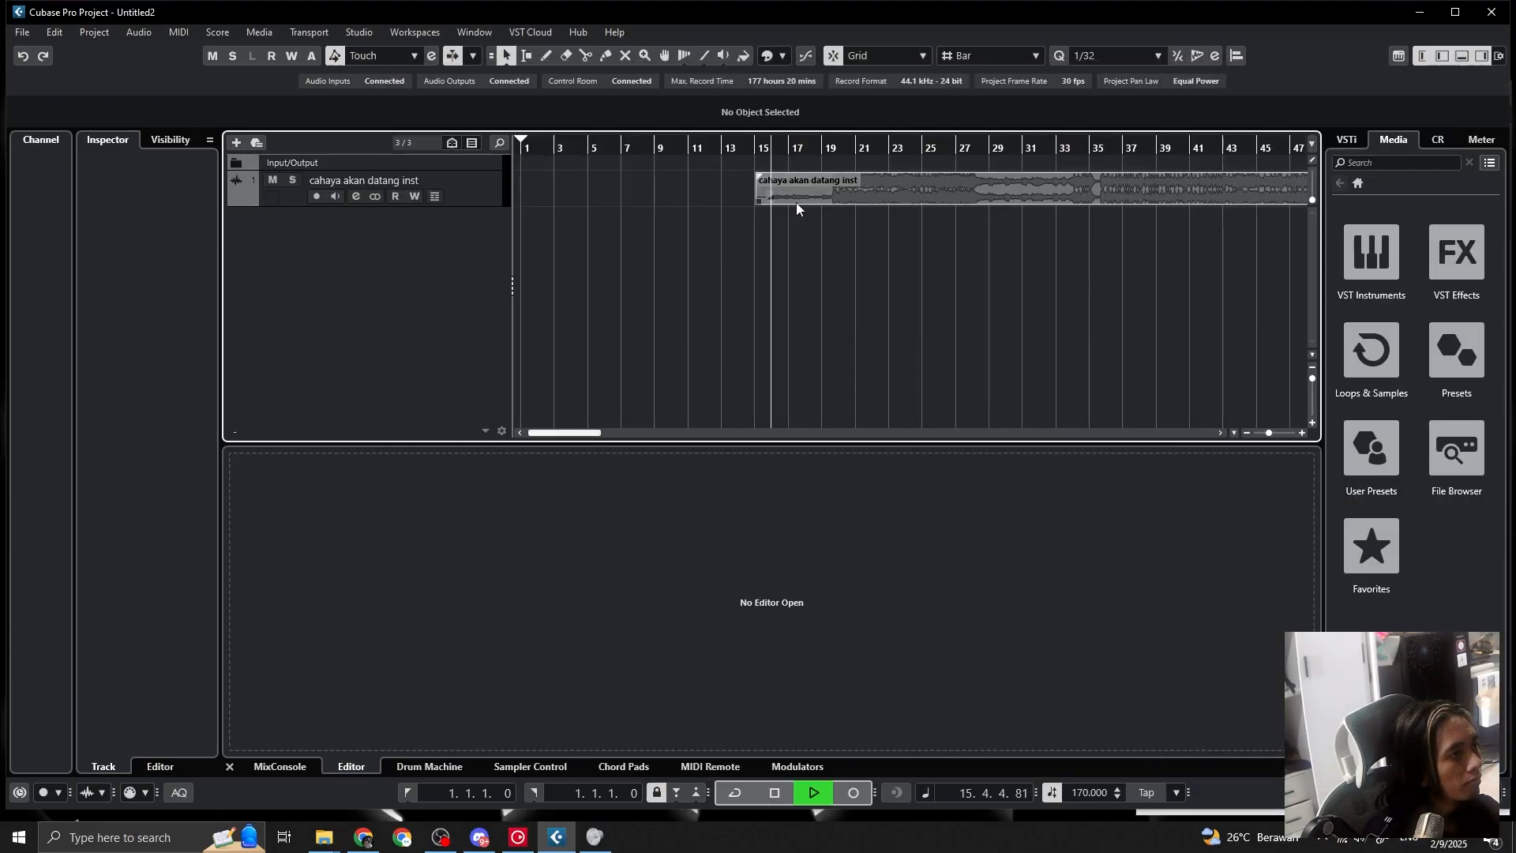
key(space)
drag(803, 197, 589, 236)
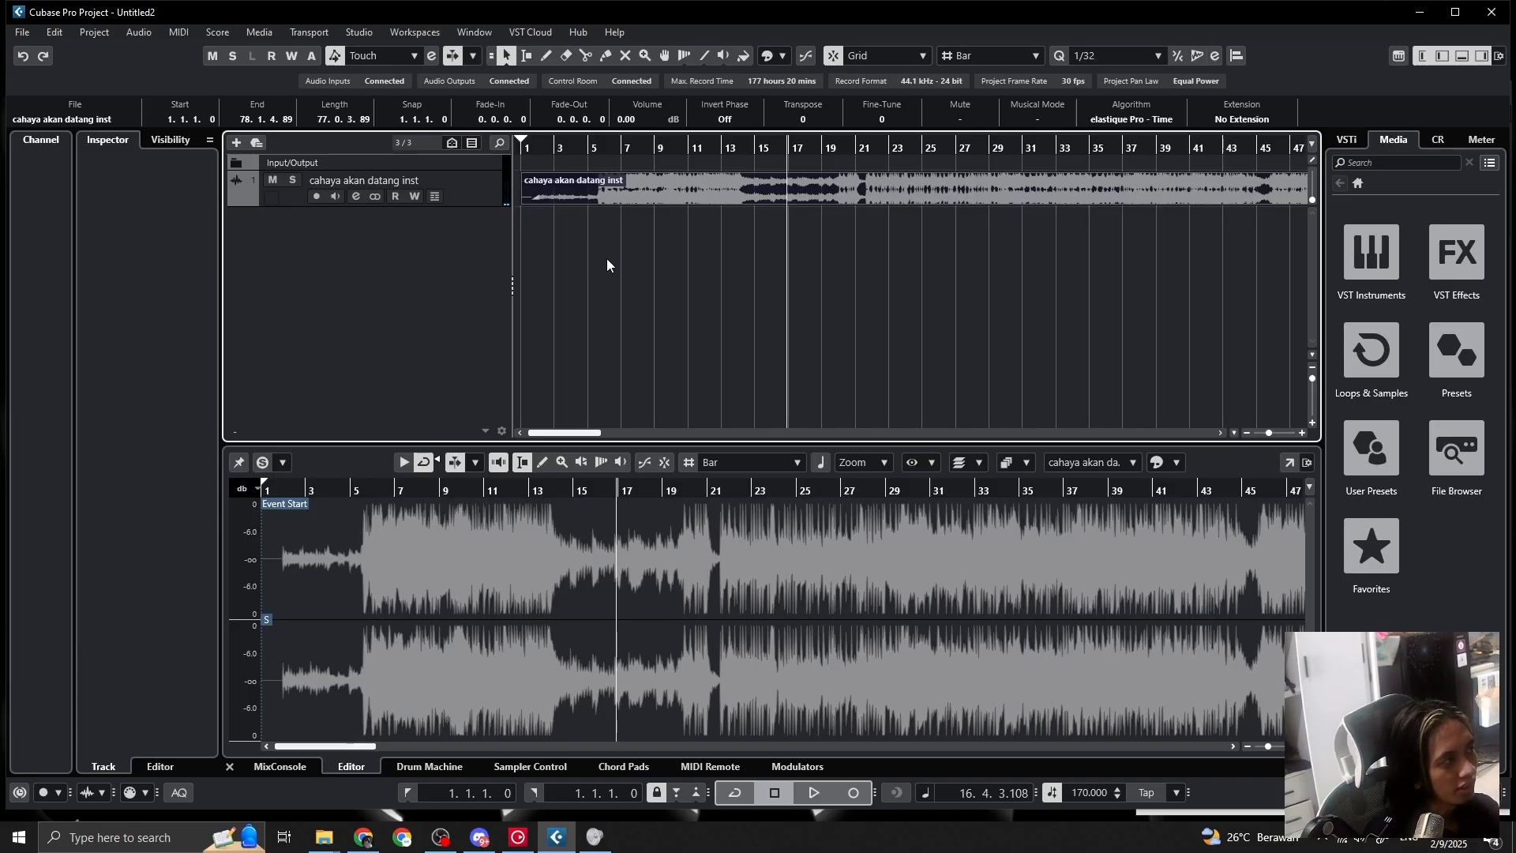
Import the choir 1, 2, 3 and 4 files onto different tracks, copying them to the project folder and converting them to the project settings
key(alt+Tab)
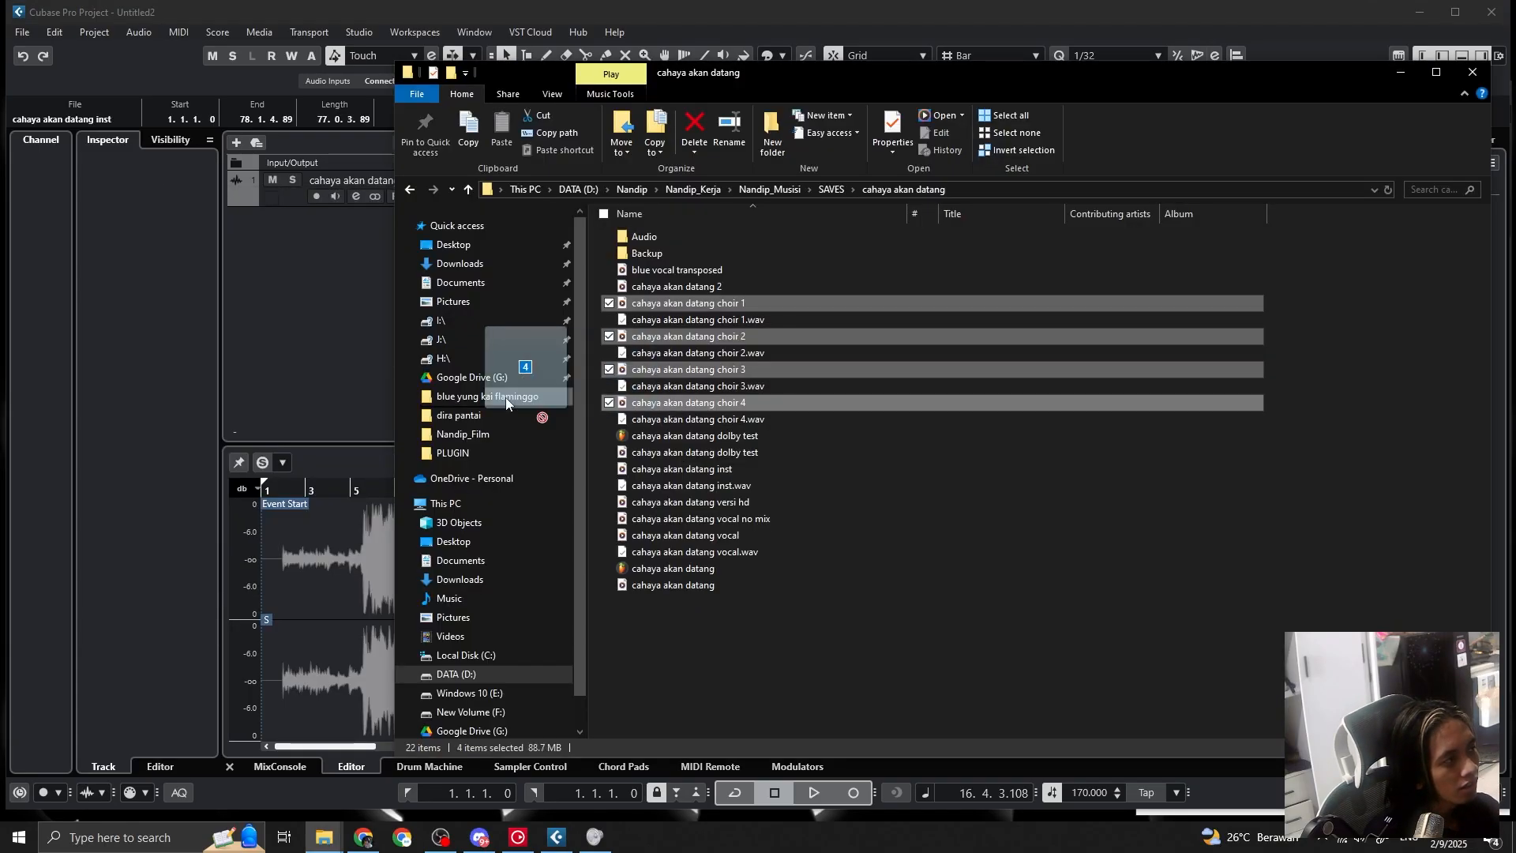
drag(505, 397, 371, 377)
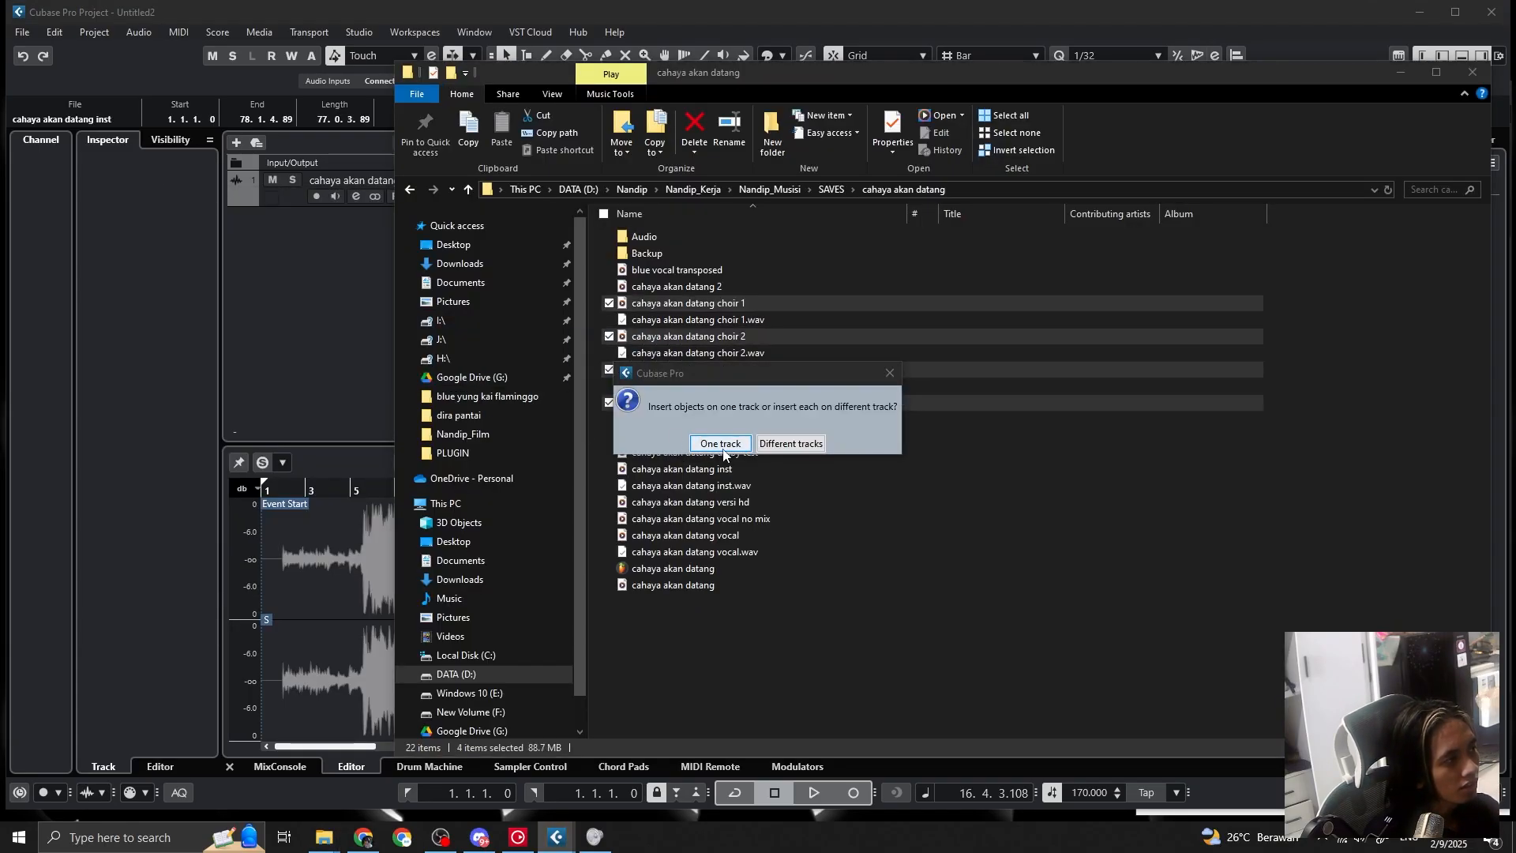
click(790, 441)
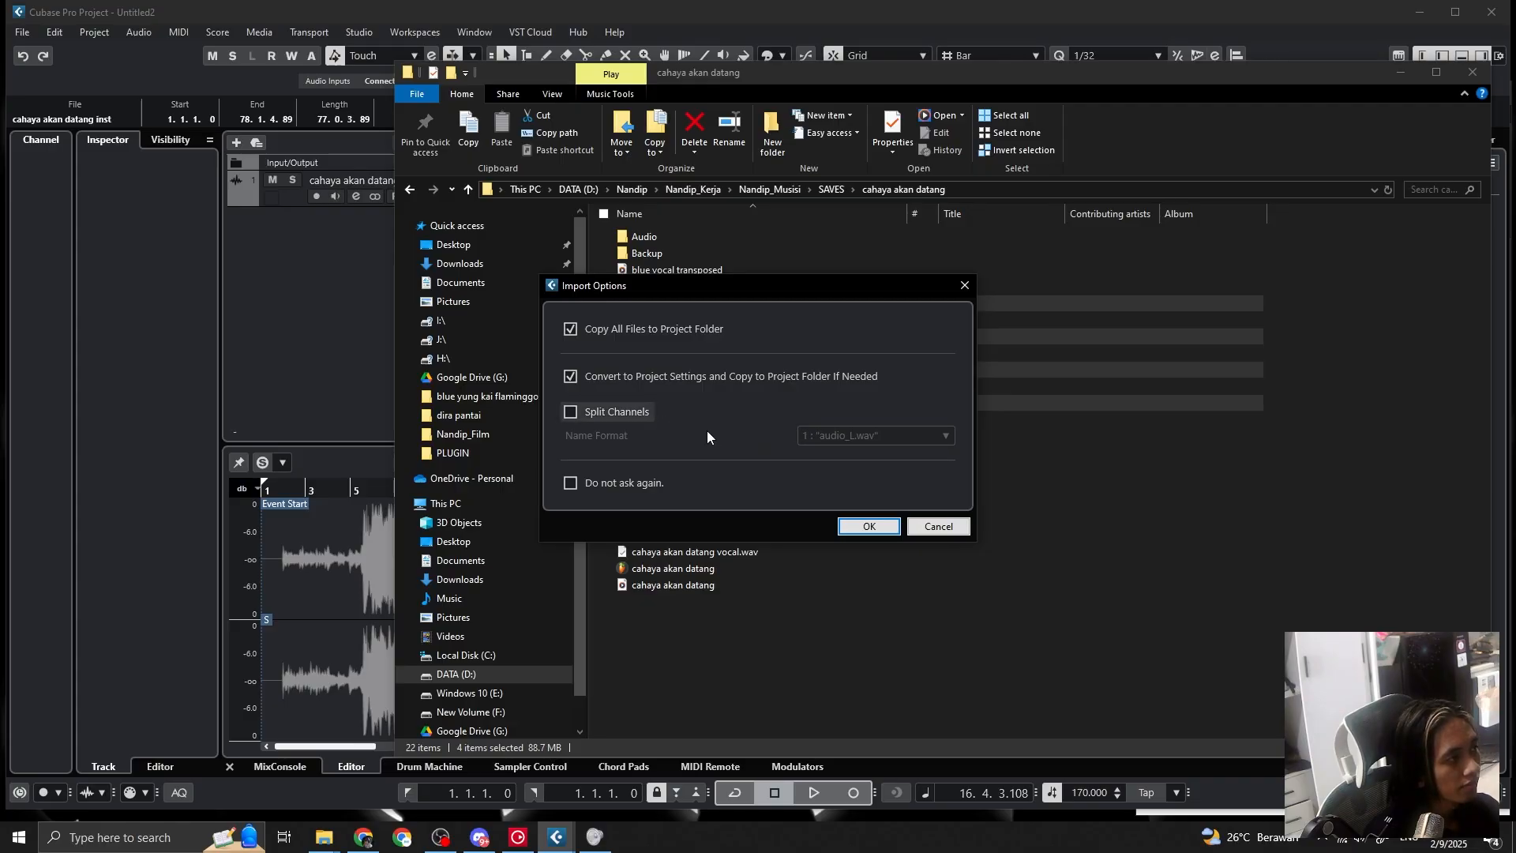
click(869, 526)
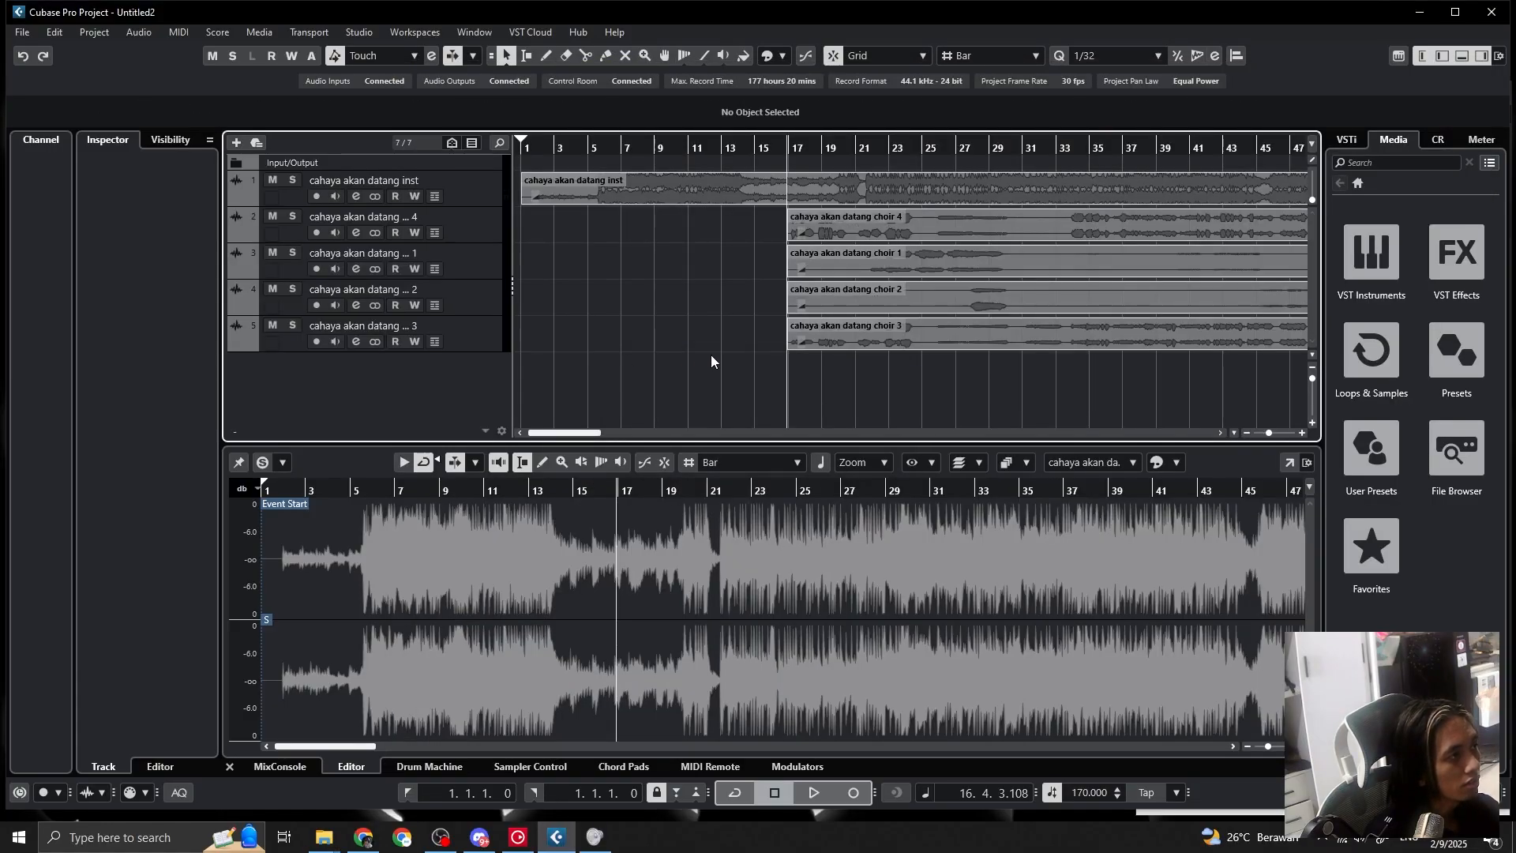
Move the four choir events together so they start at bar 1, undoing any misplaced move
drag(828, 343, 559, 328)
key(ctrl+z)
drag(970, 403, 604, 235)
Play the arrangement from bar 1 to check the alignment of the choir and vocal tracks, and stop playback
click(524, 144)
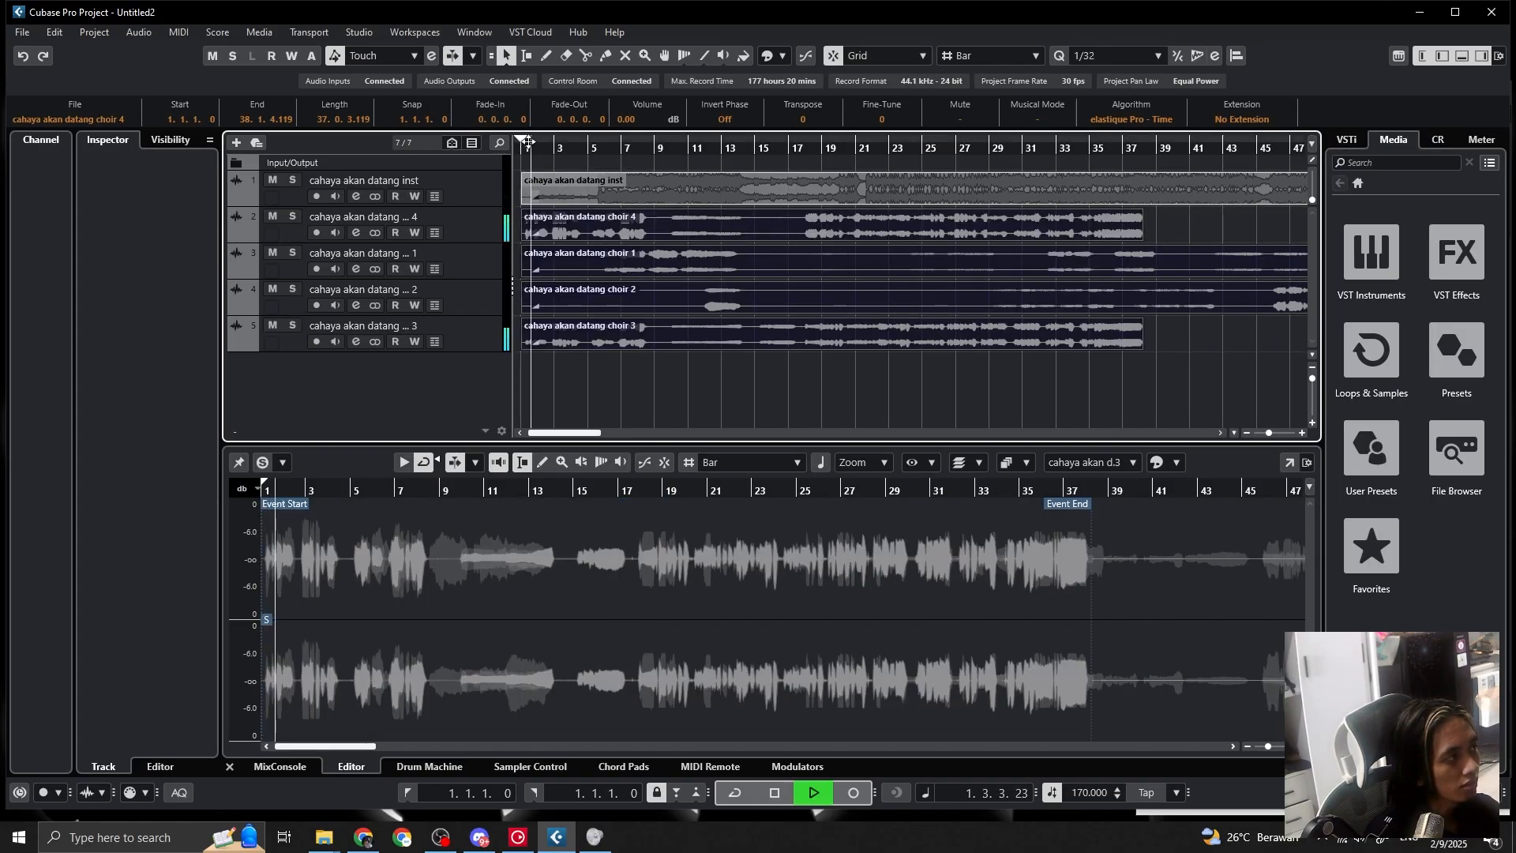
key(space)
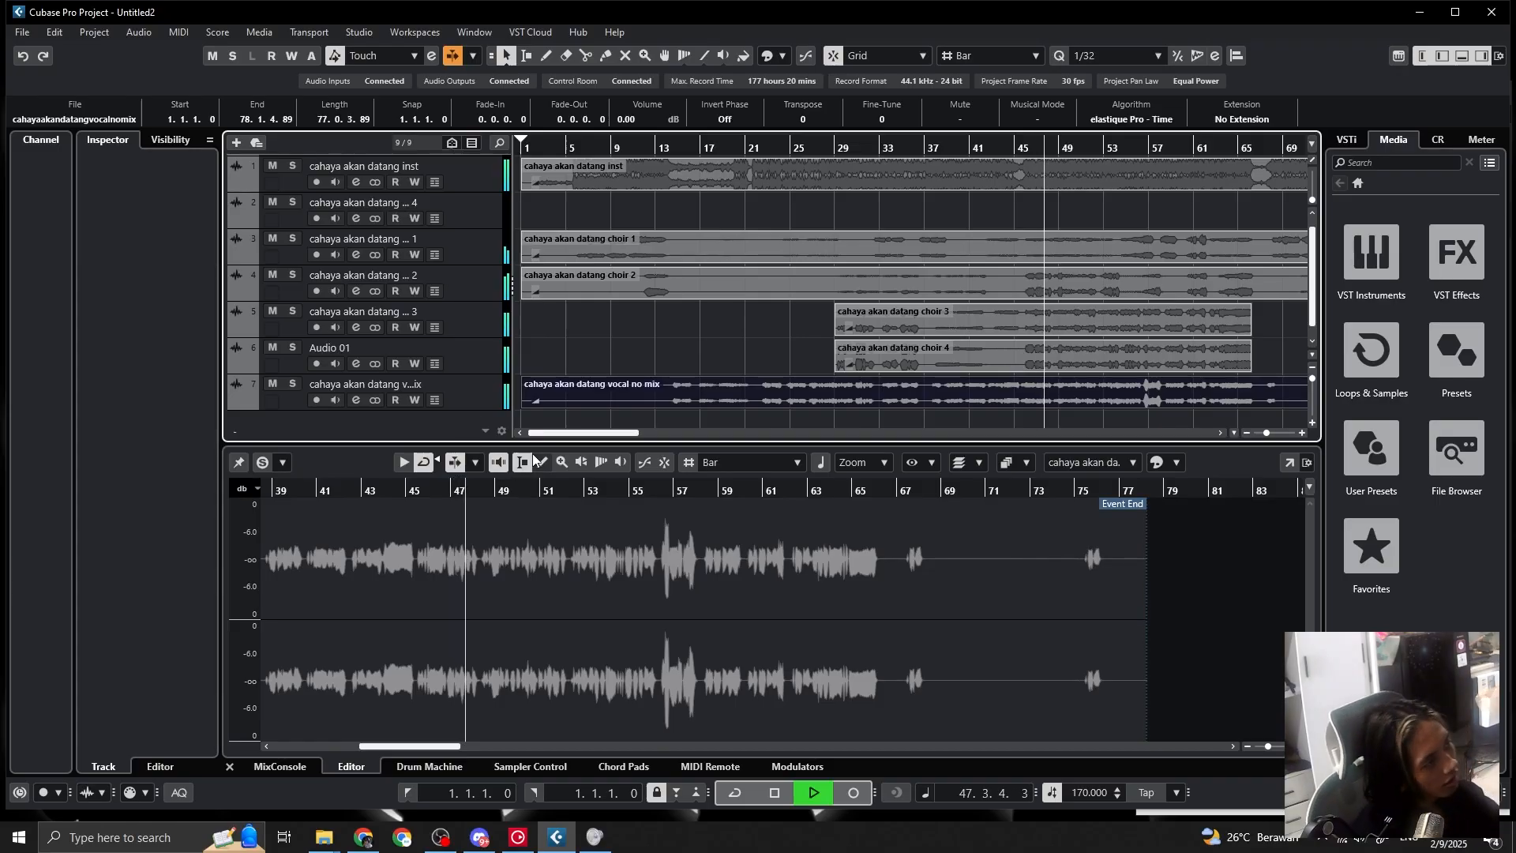
key(space)
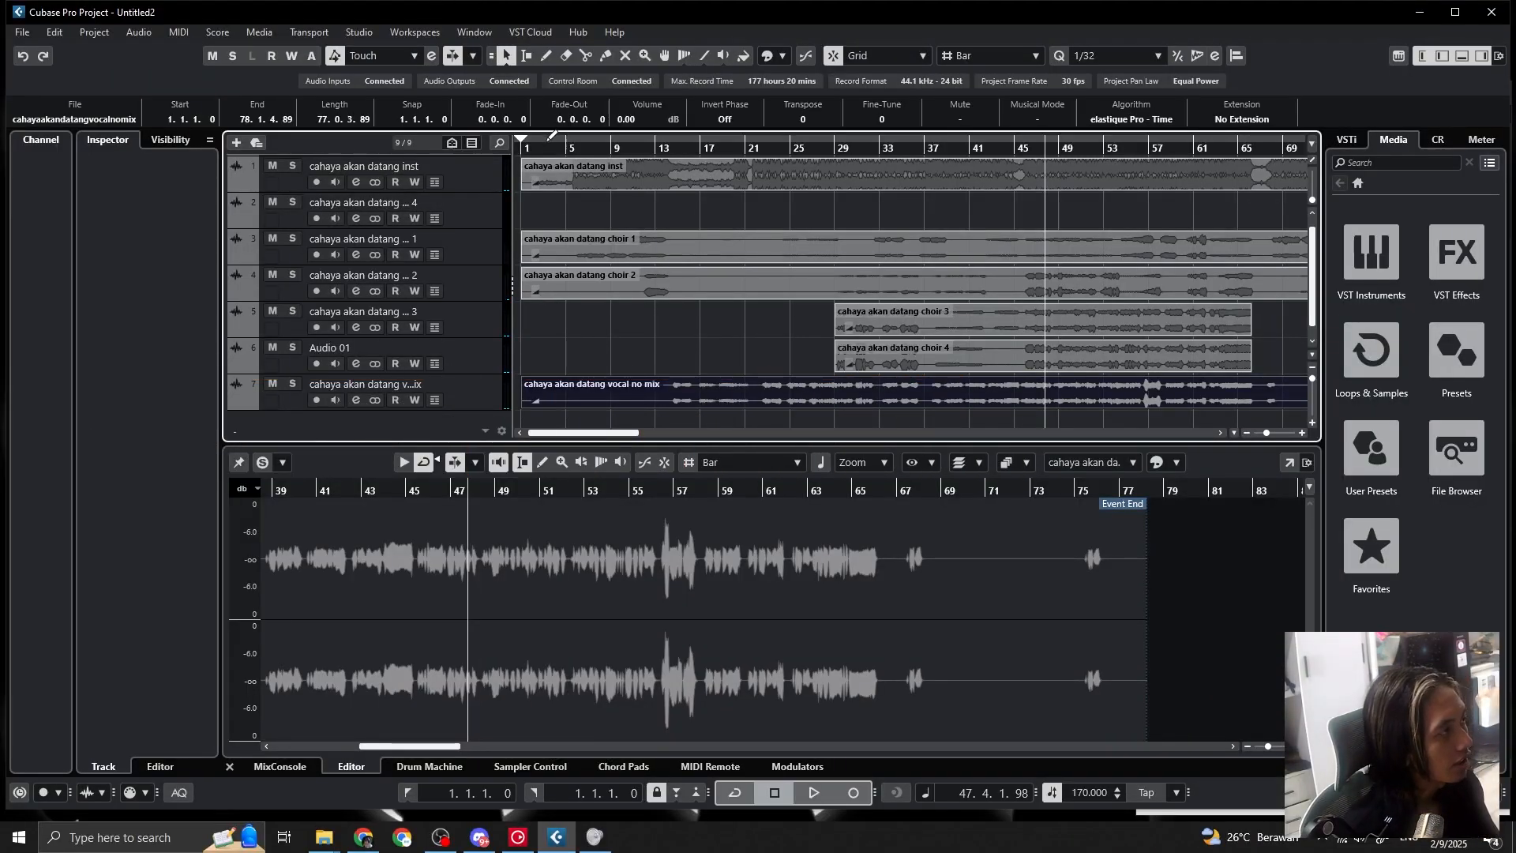
Solo the "cahaya akan datang vocal no mix" track and play it from bar 15, then stop playback
drag(551, 148, 566, 160)
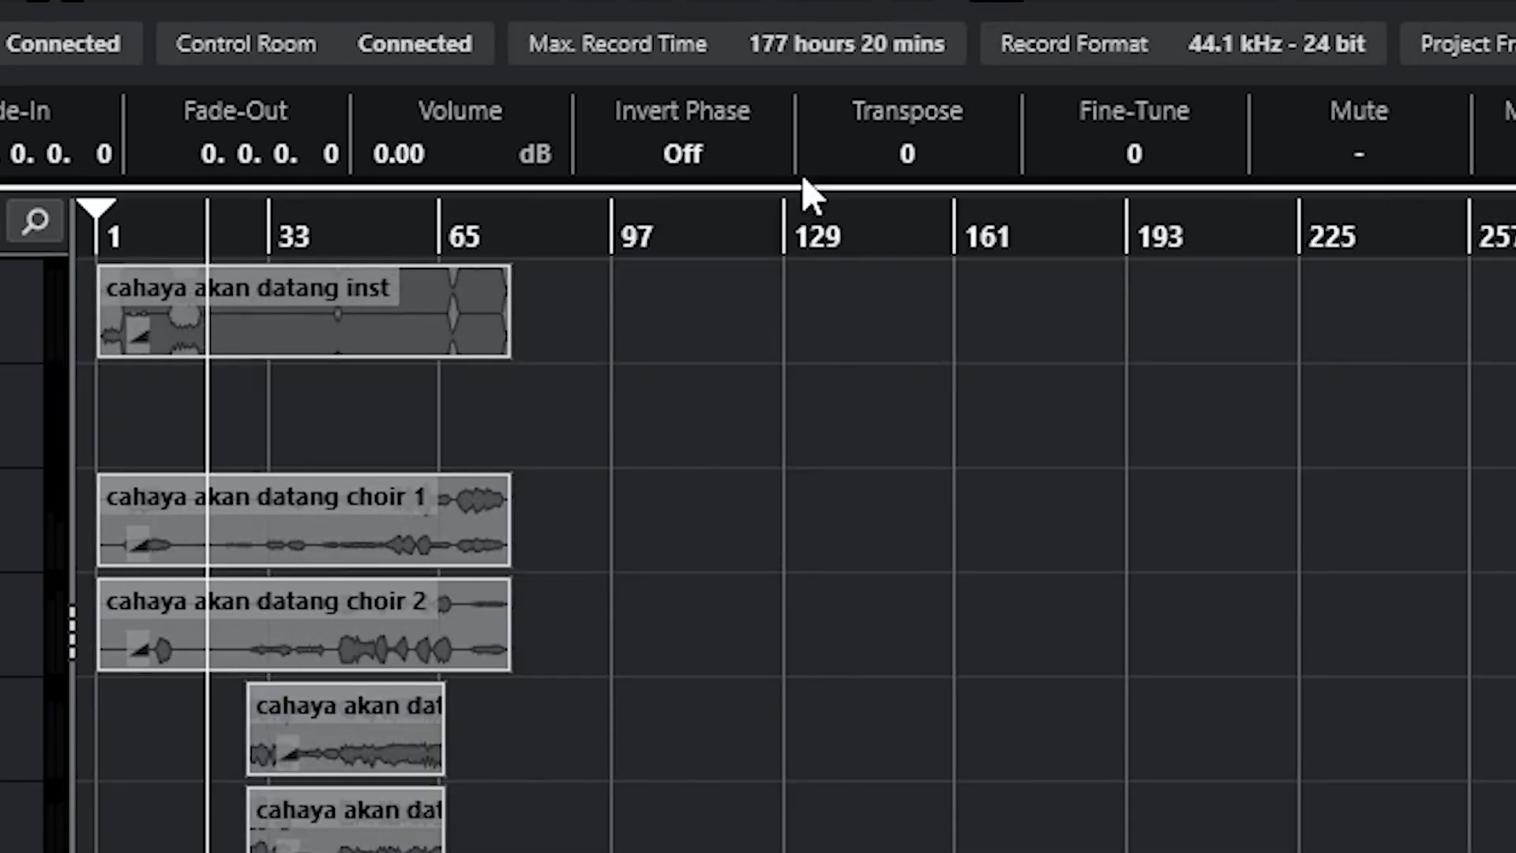
drag(811, 198, 738, 304)
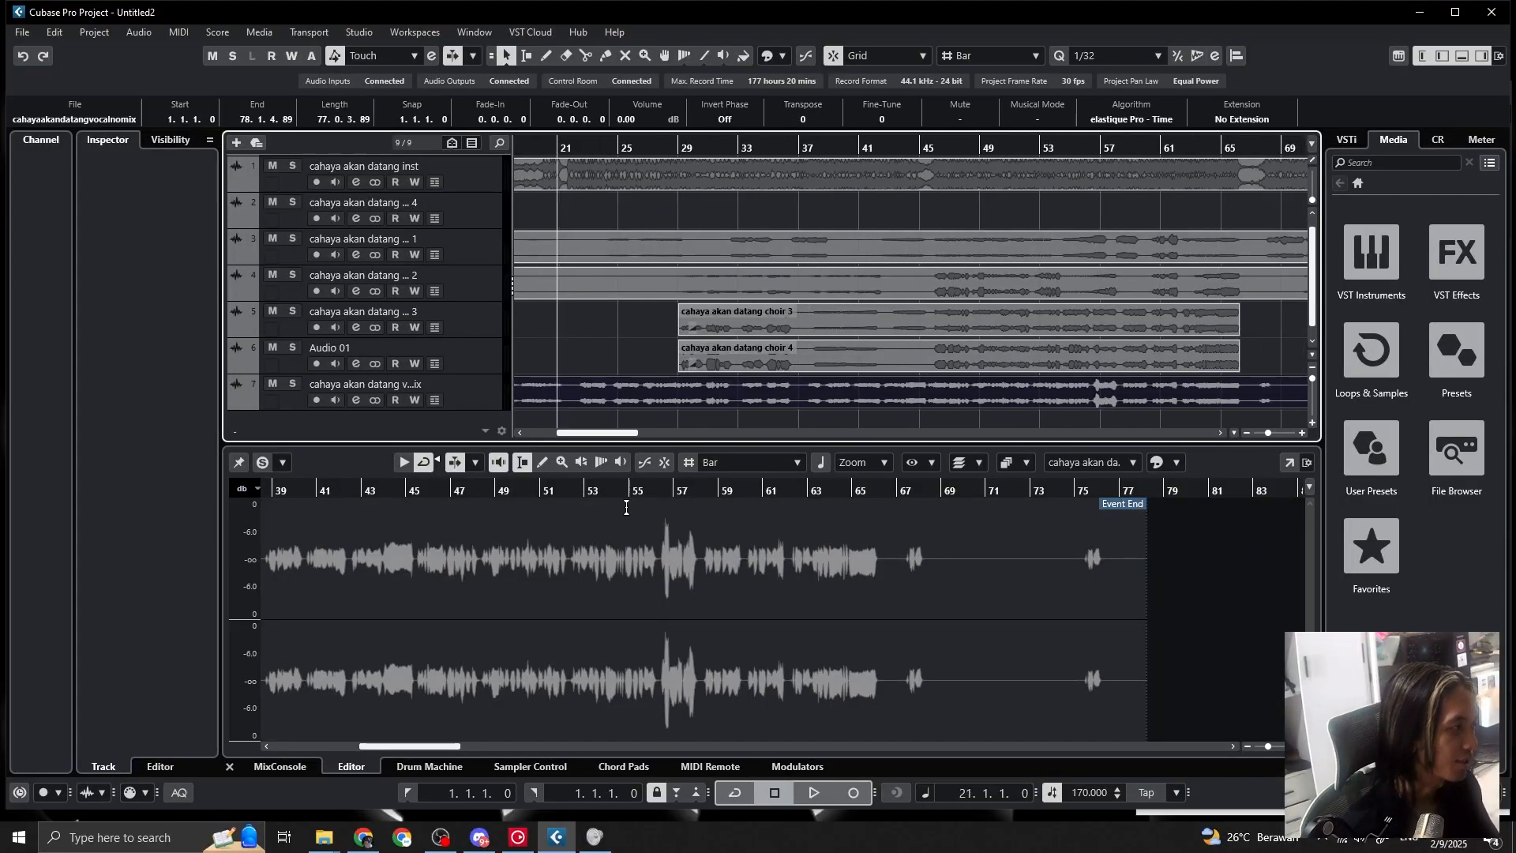
drag(620, 432, 590, 433)
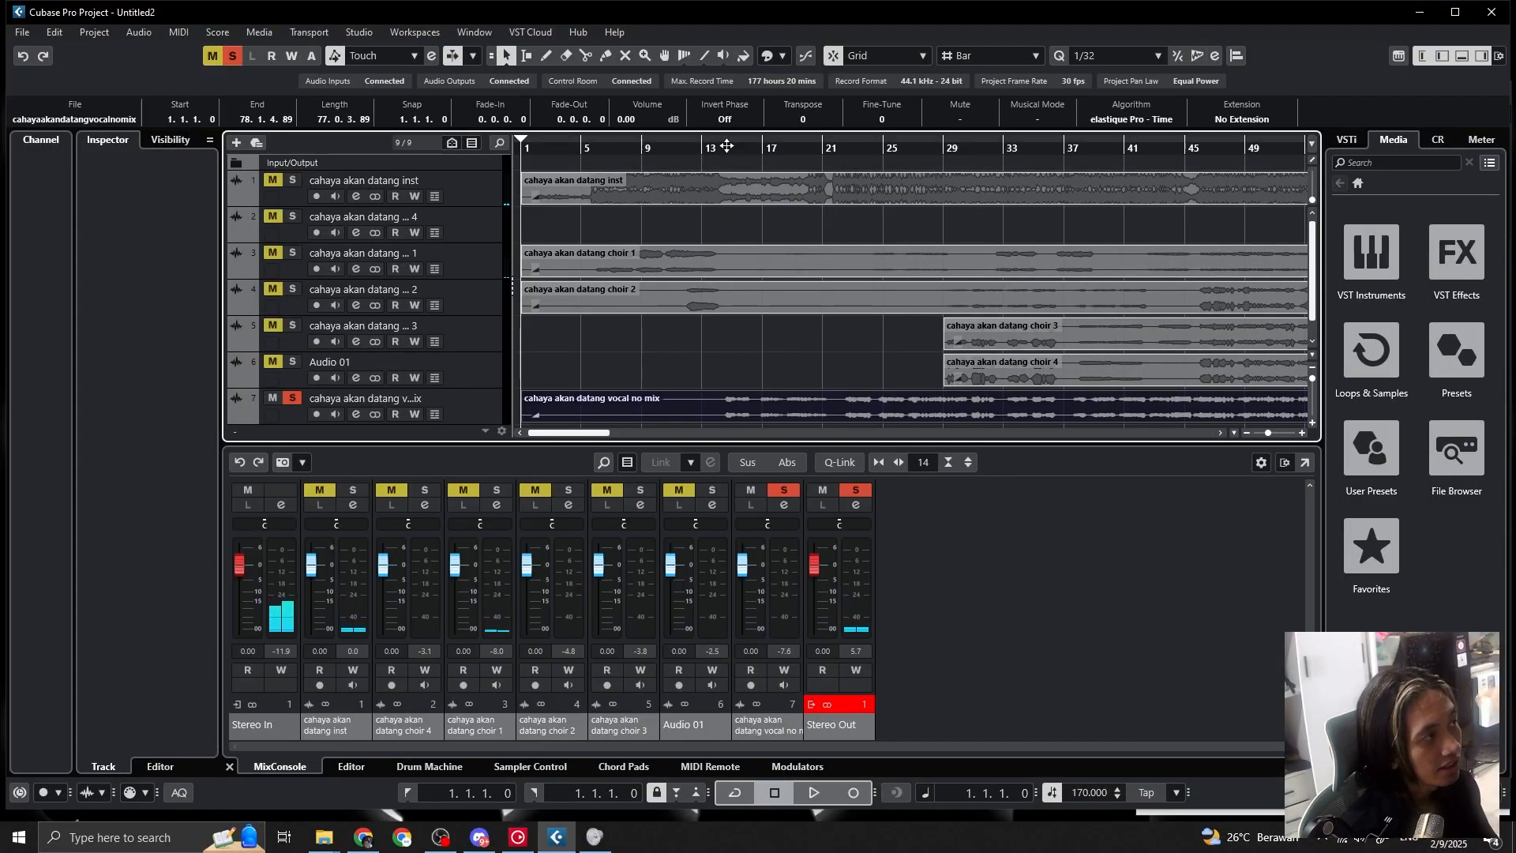
click(727, 147)
key(space)
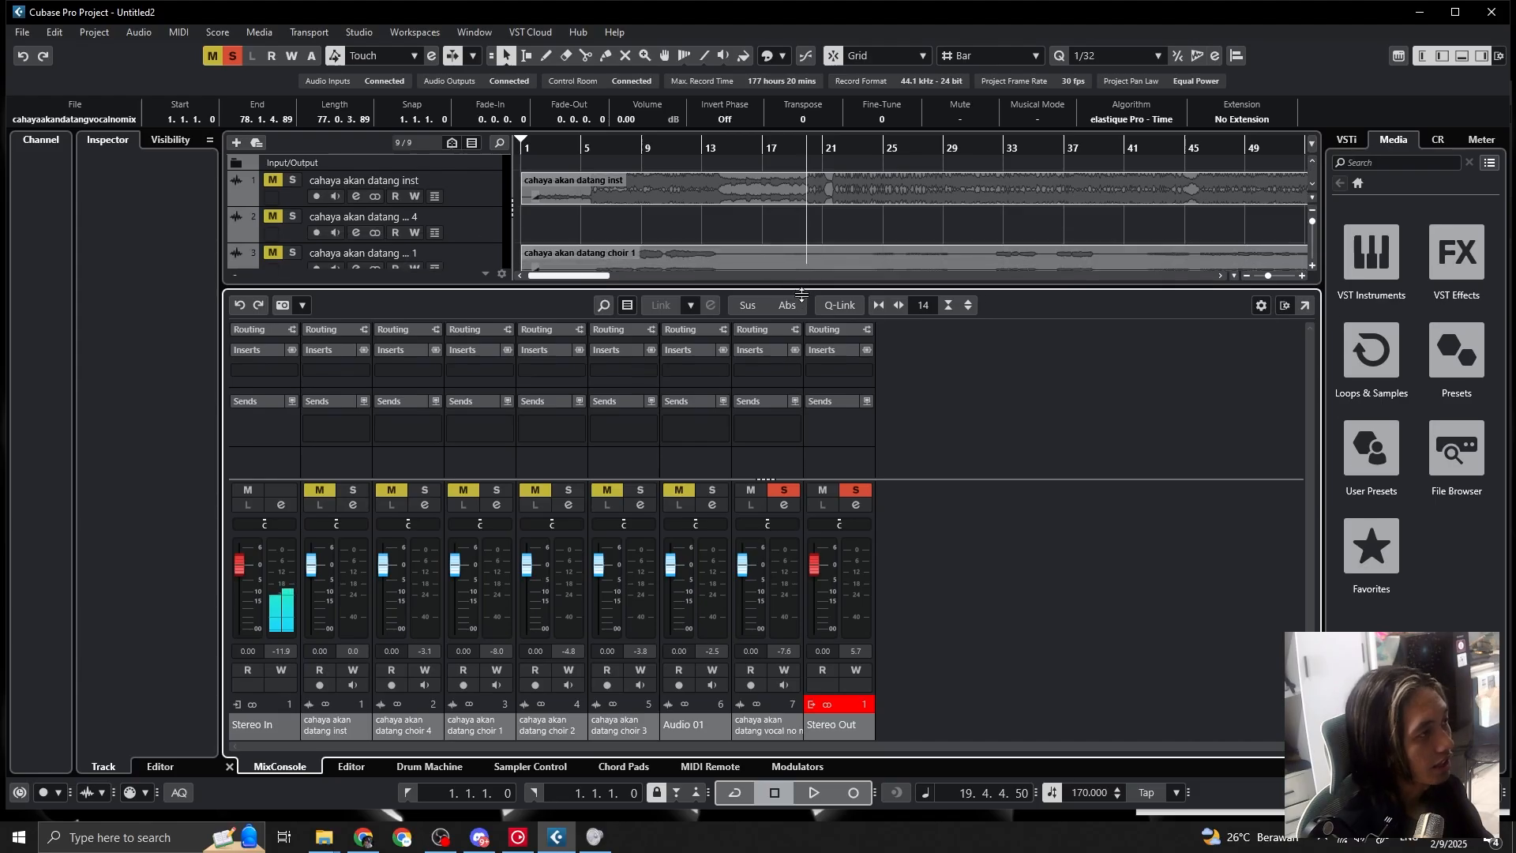
Enlarge the mixer, load Abbey Road J37 Tape Stereo in the vocal no mix channel's first insert slot, and close the plug-in window
drag(790, 288, 790, 265)
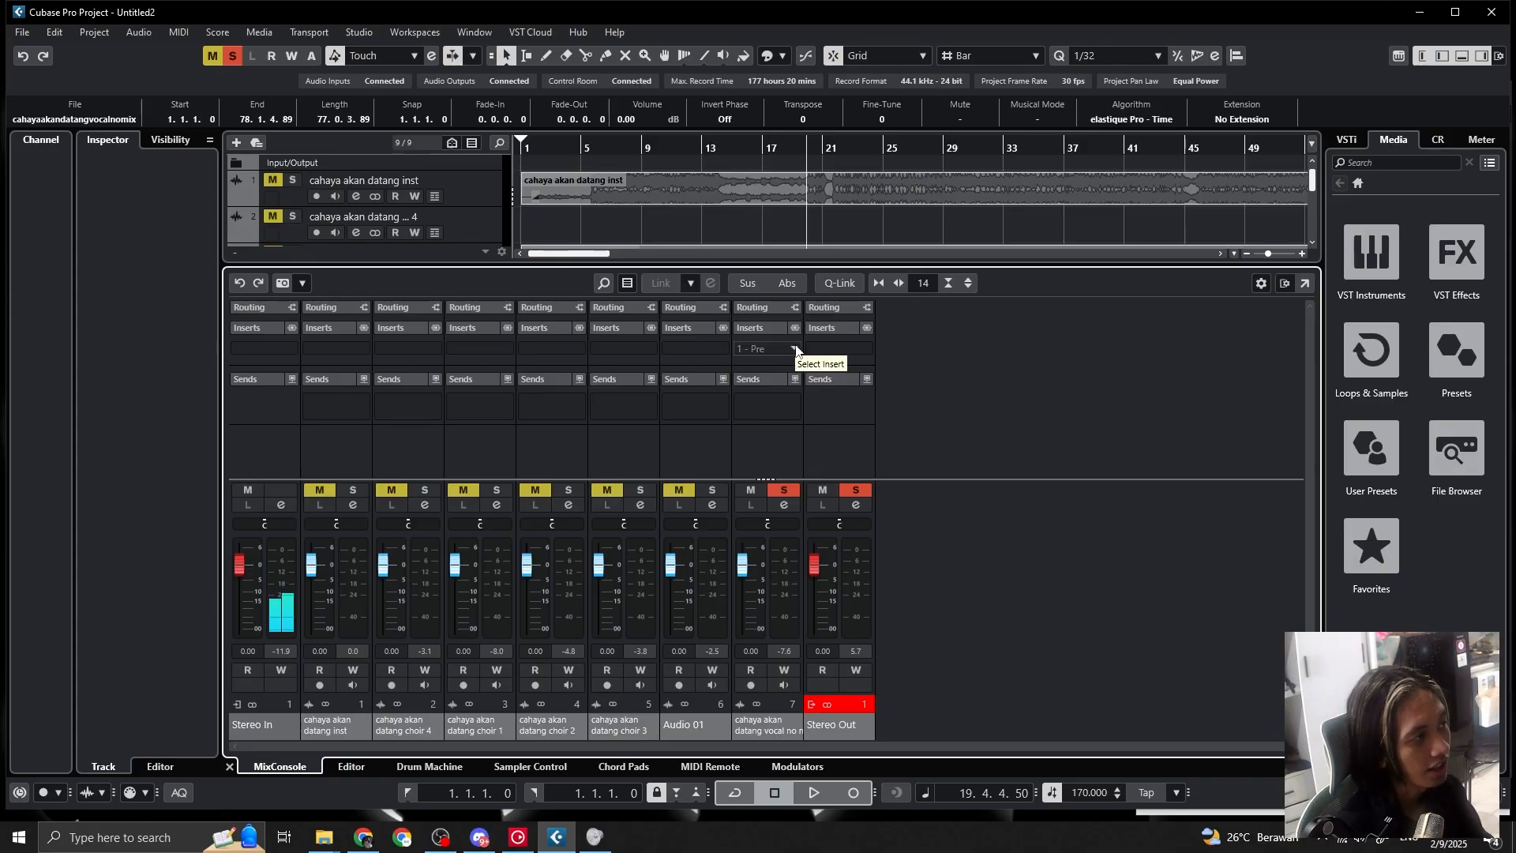
click(796, 349)
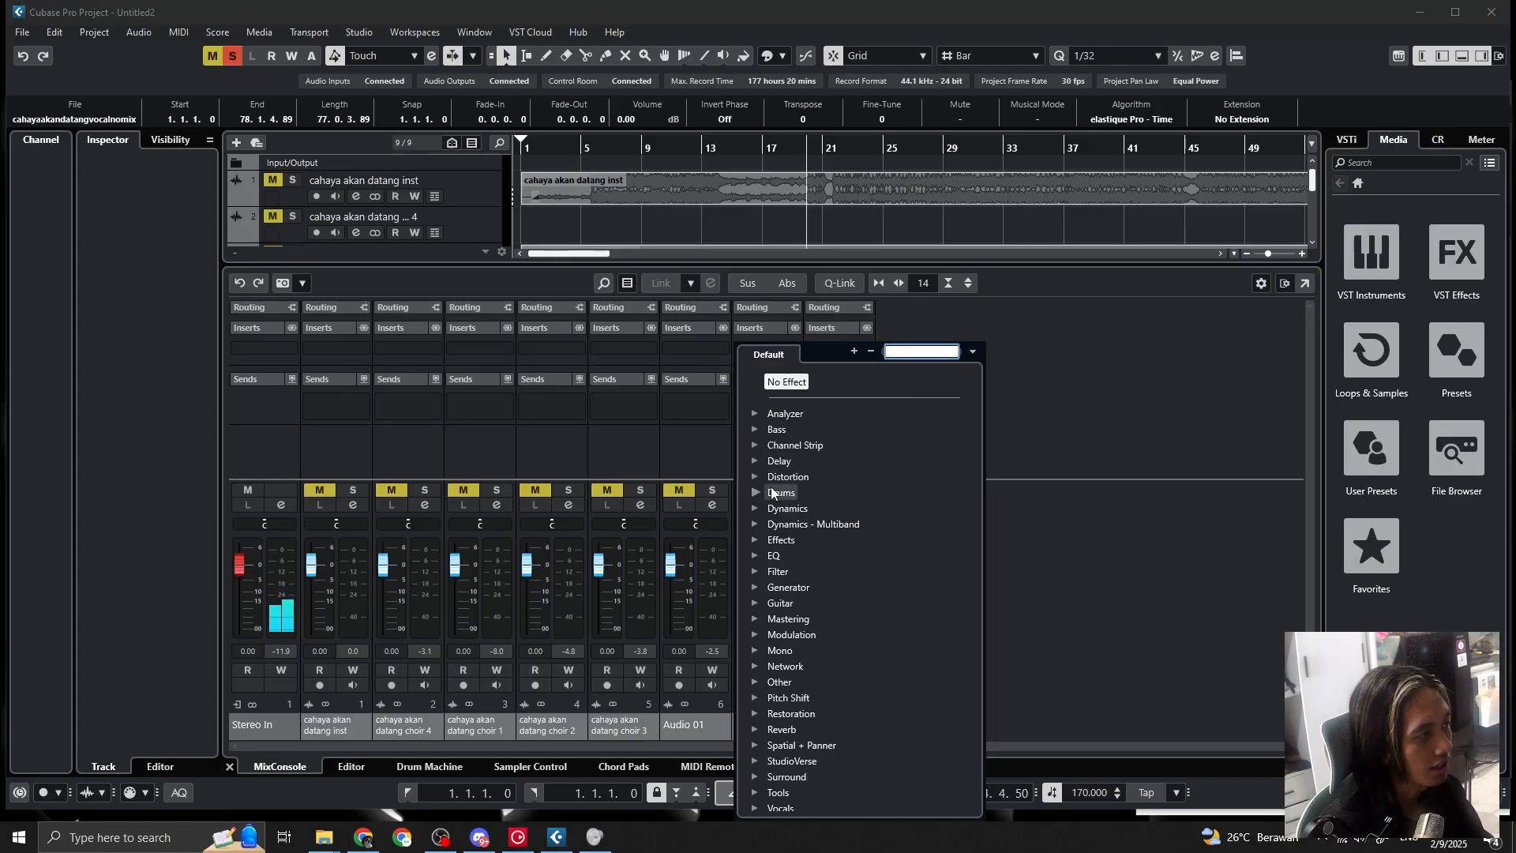
click(750, 475)
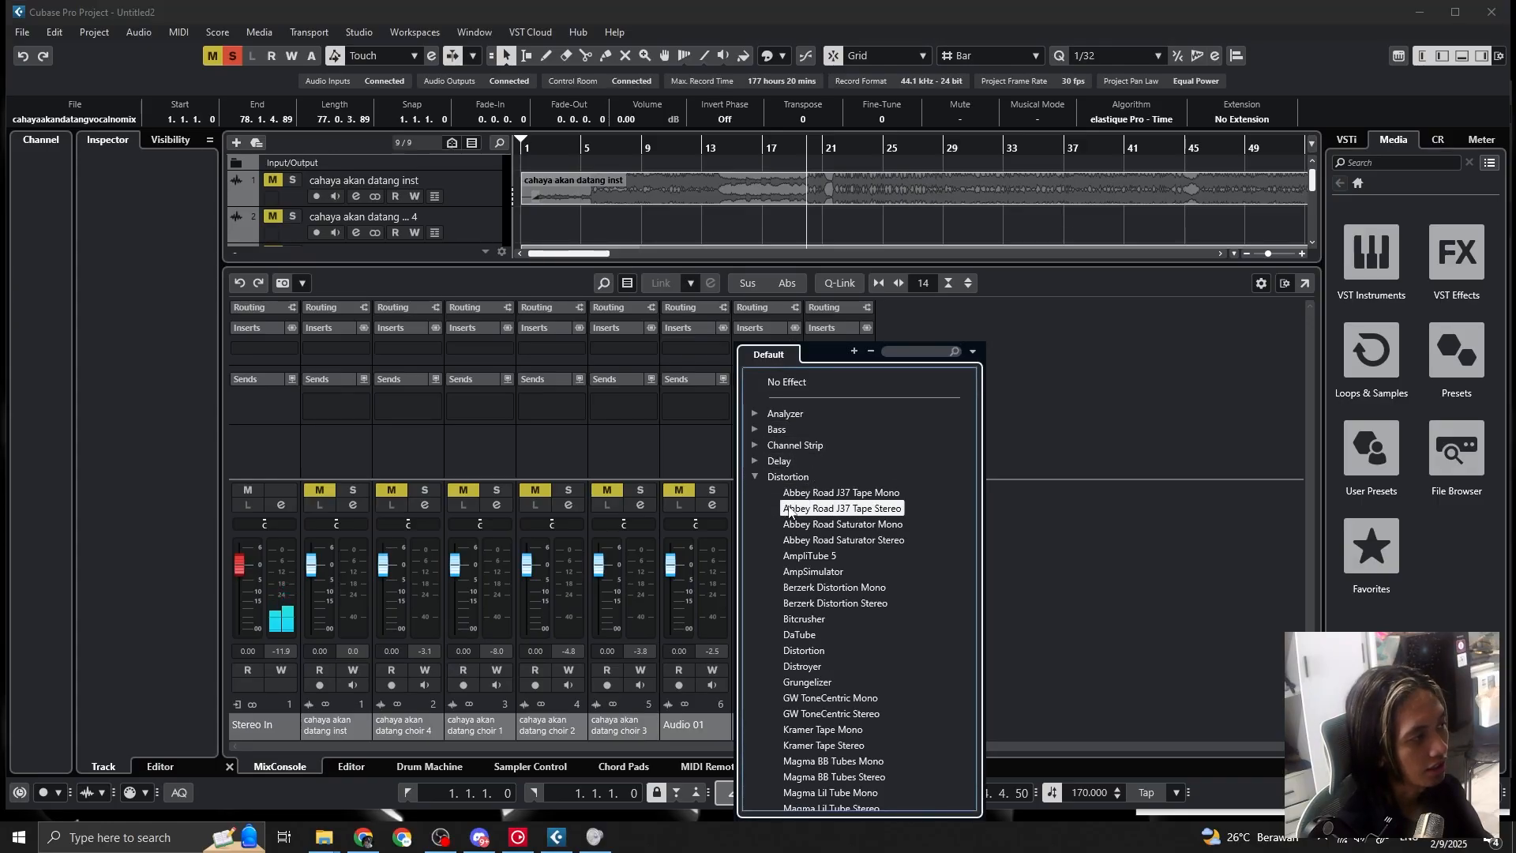
click(841, 508)
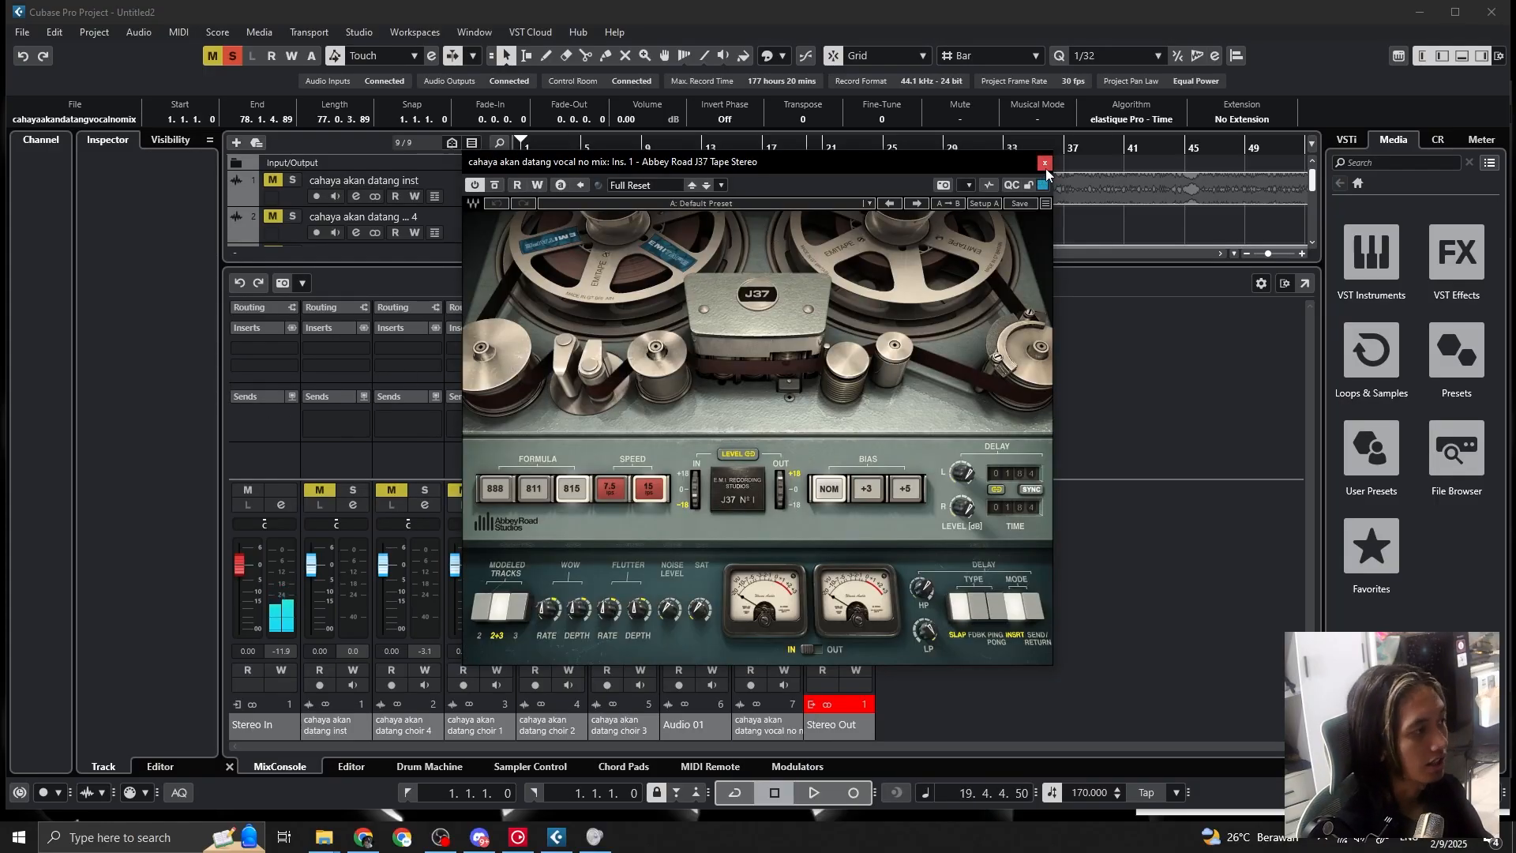
click(1045, 166)
Replace the vocal no mix channel's first insert with RX 10 Voice De-noise and load Compressor in its second insert slot
click(795, 352)
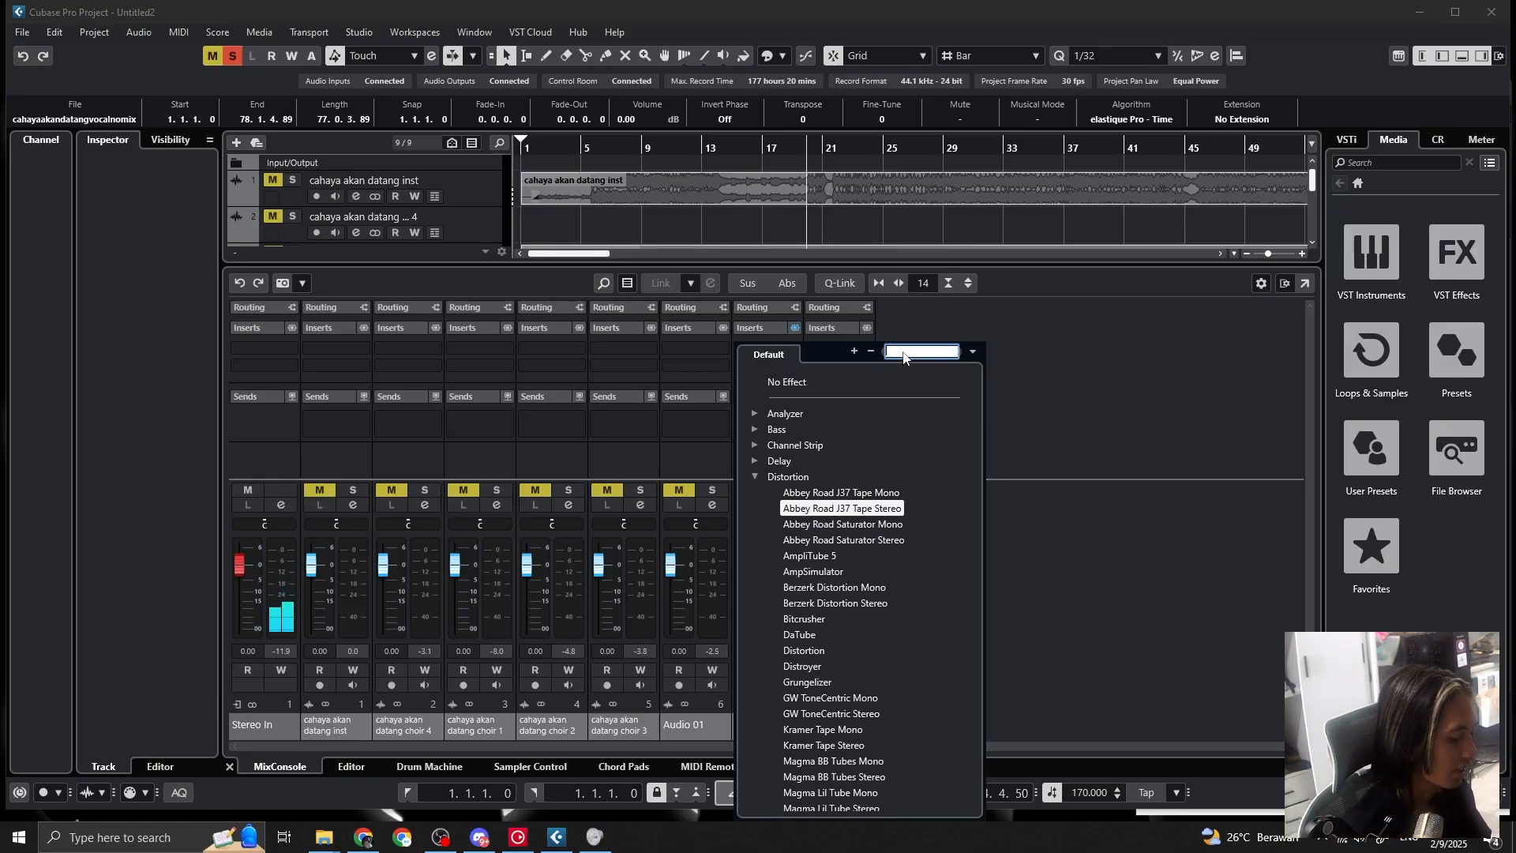
text(deno)
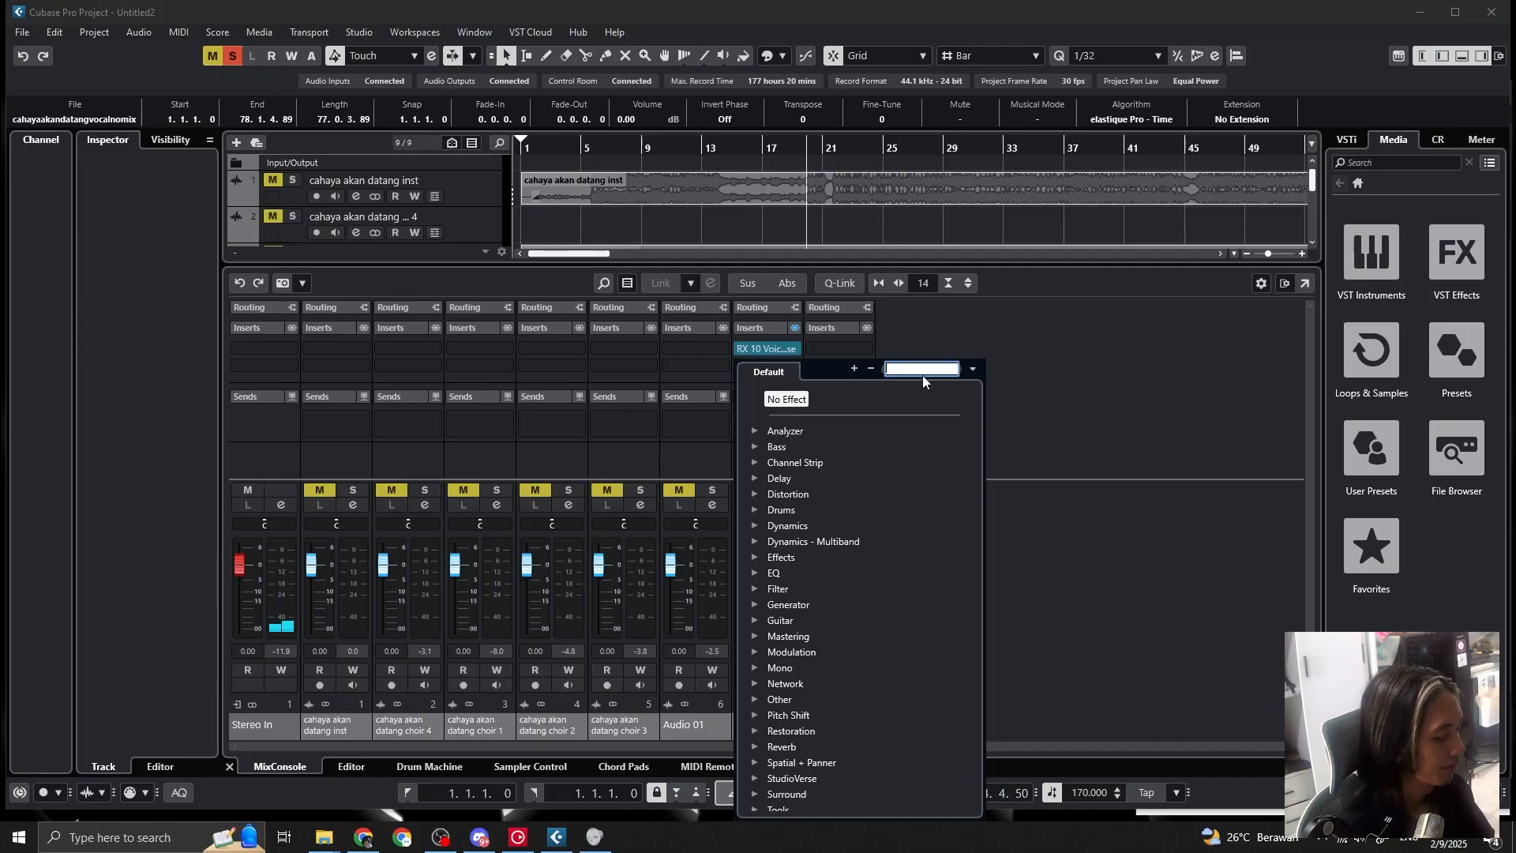
text(compre)
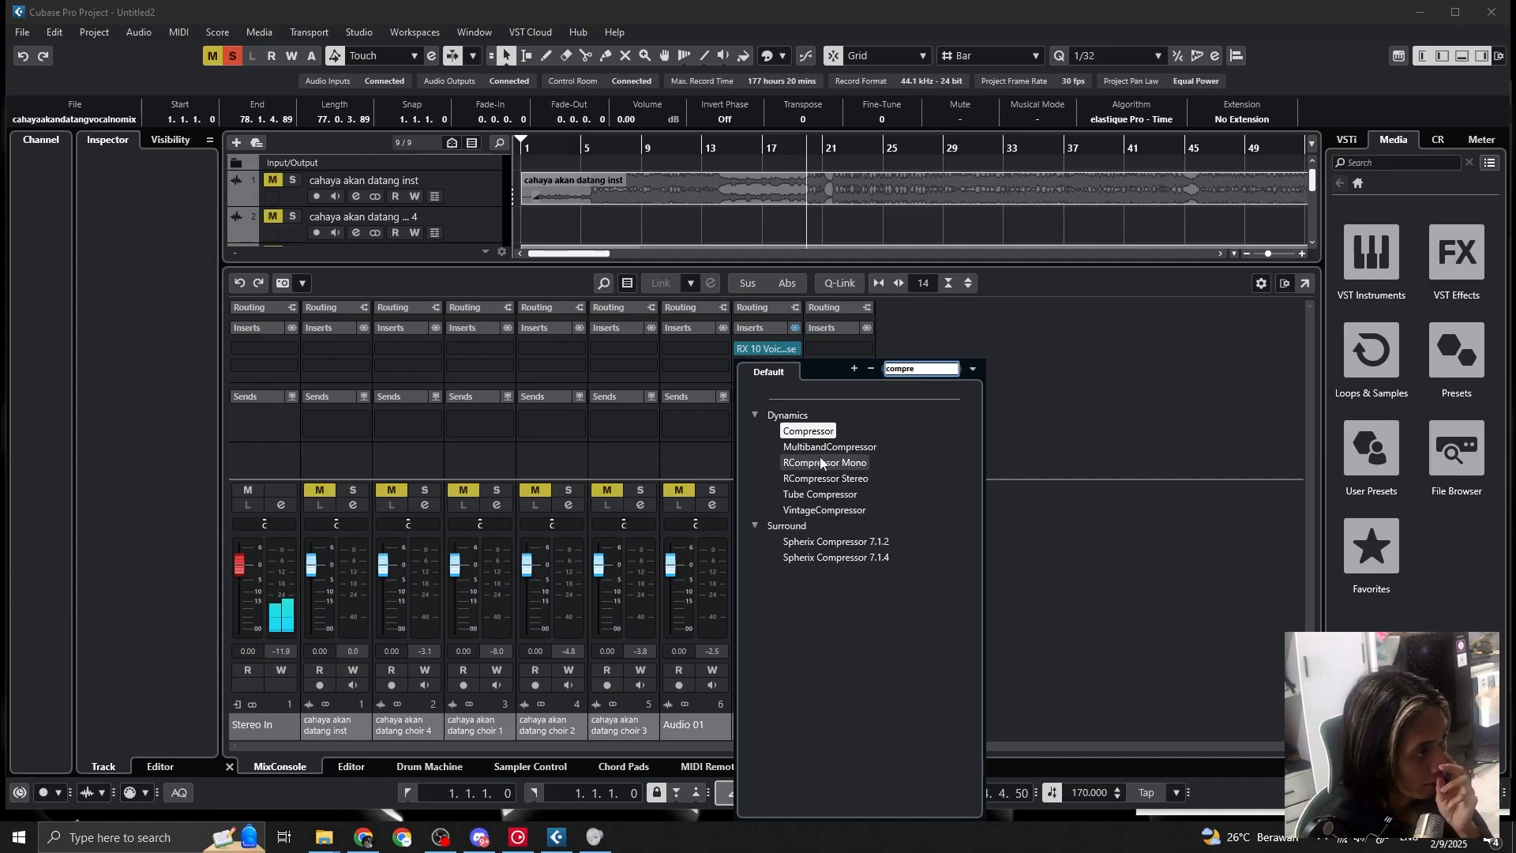
click(816, 432)
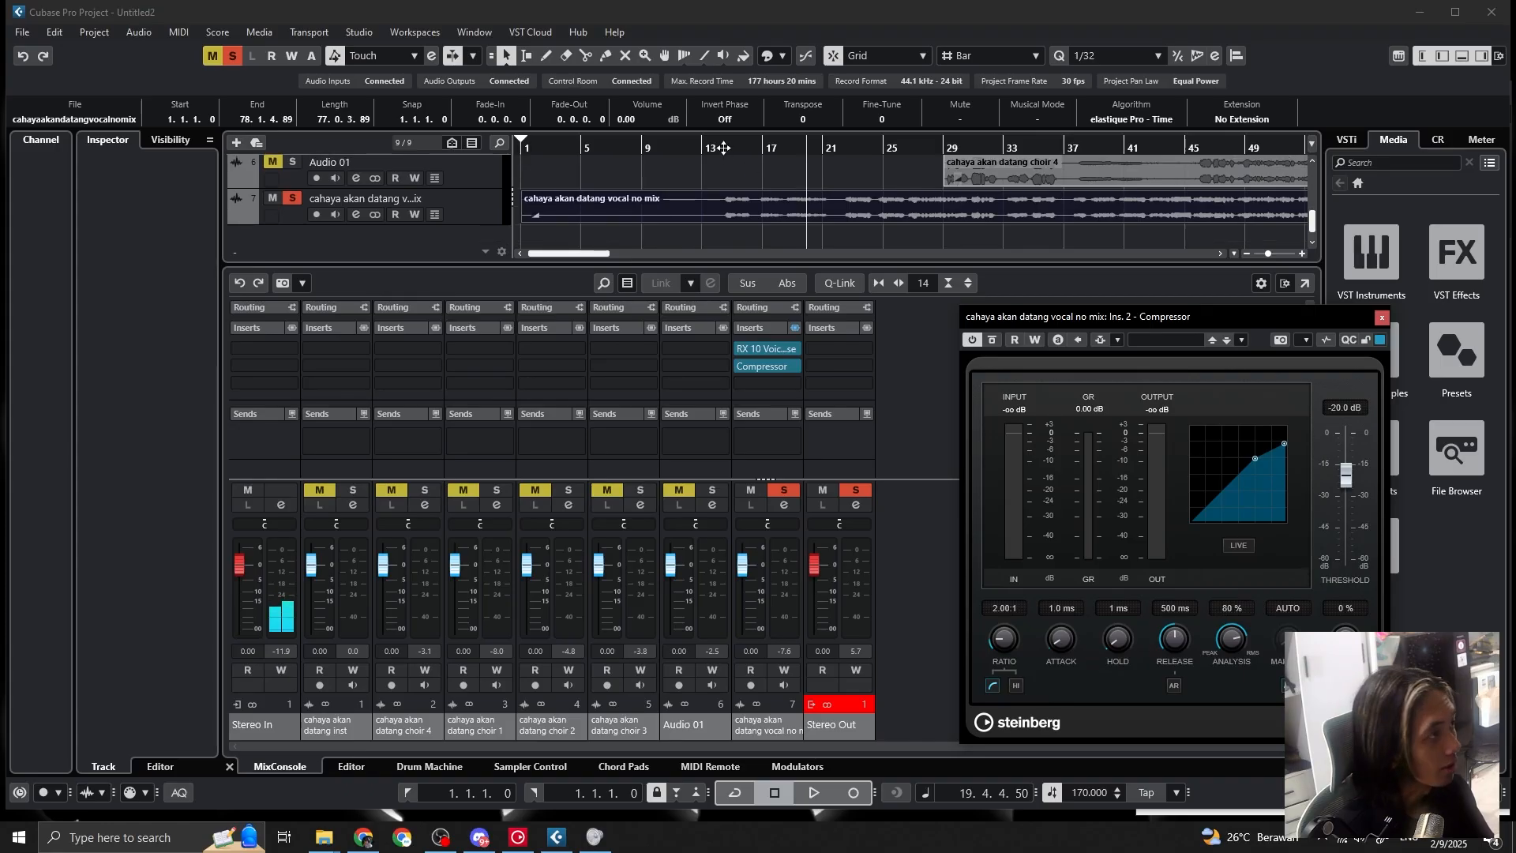
Audition the soloed vocal from bar 15 and set the Compressor's threshold to -20.6 dB, attack to 0.1 ms, hold to 376 ms and analysis to 46 %
click(728, 145)
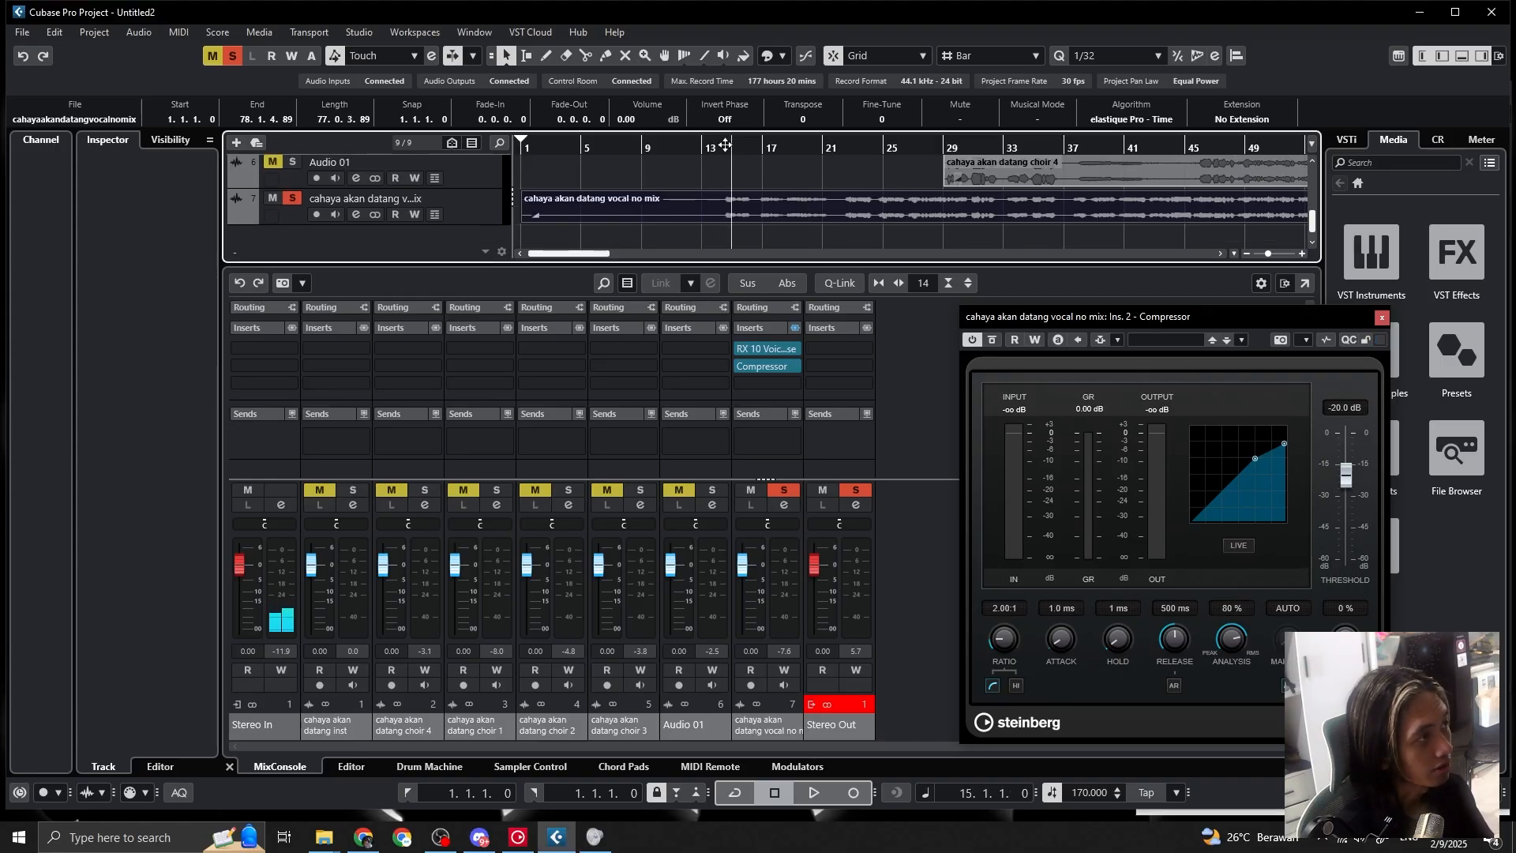
key(space)
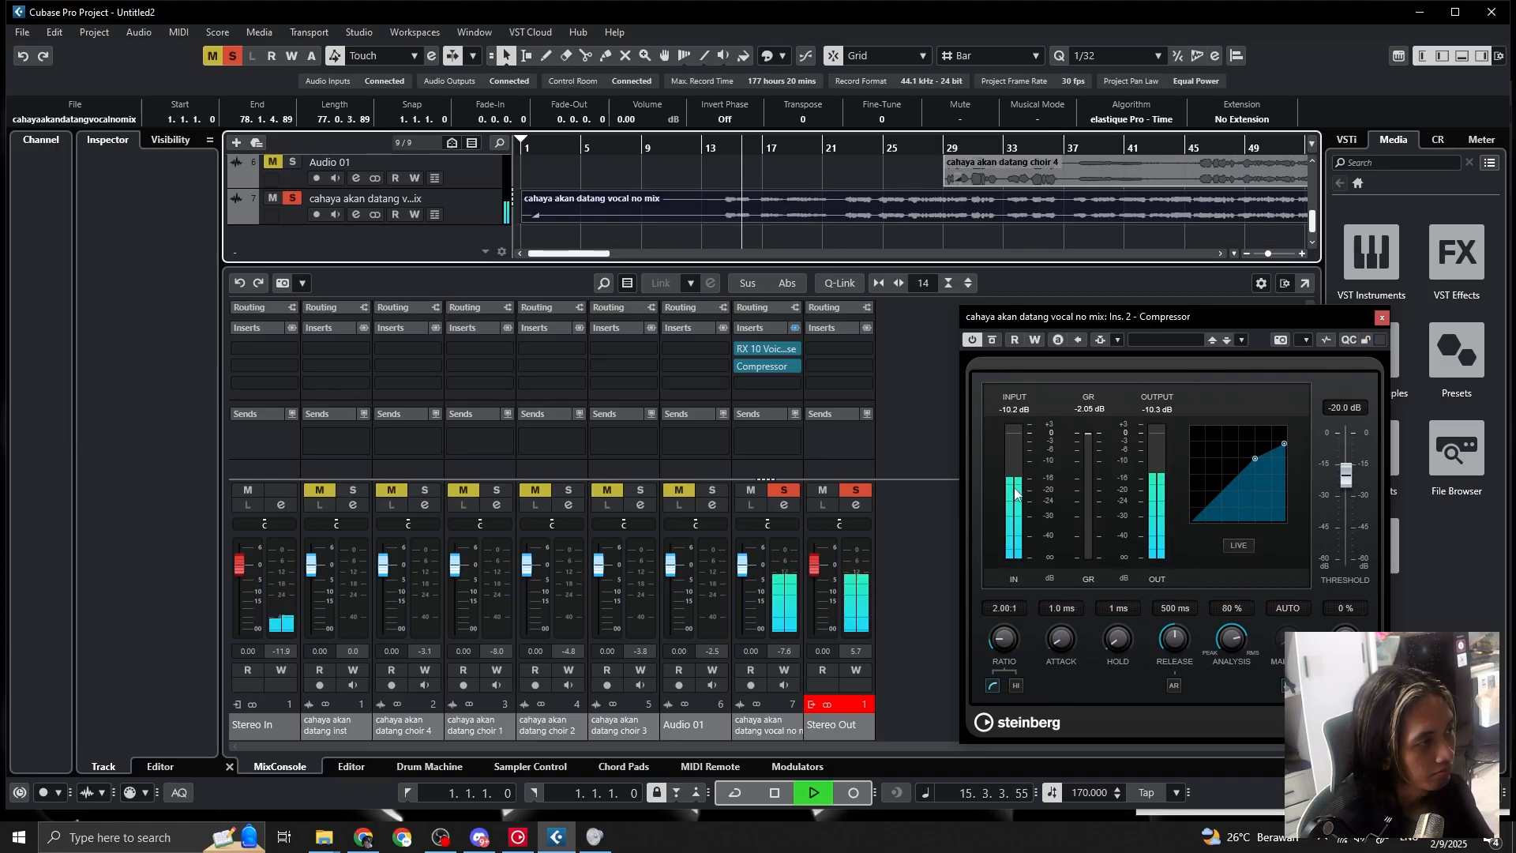
key(space)
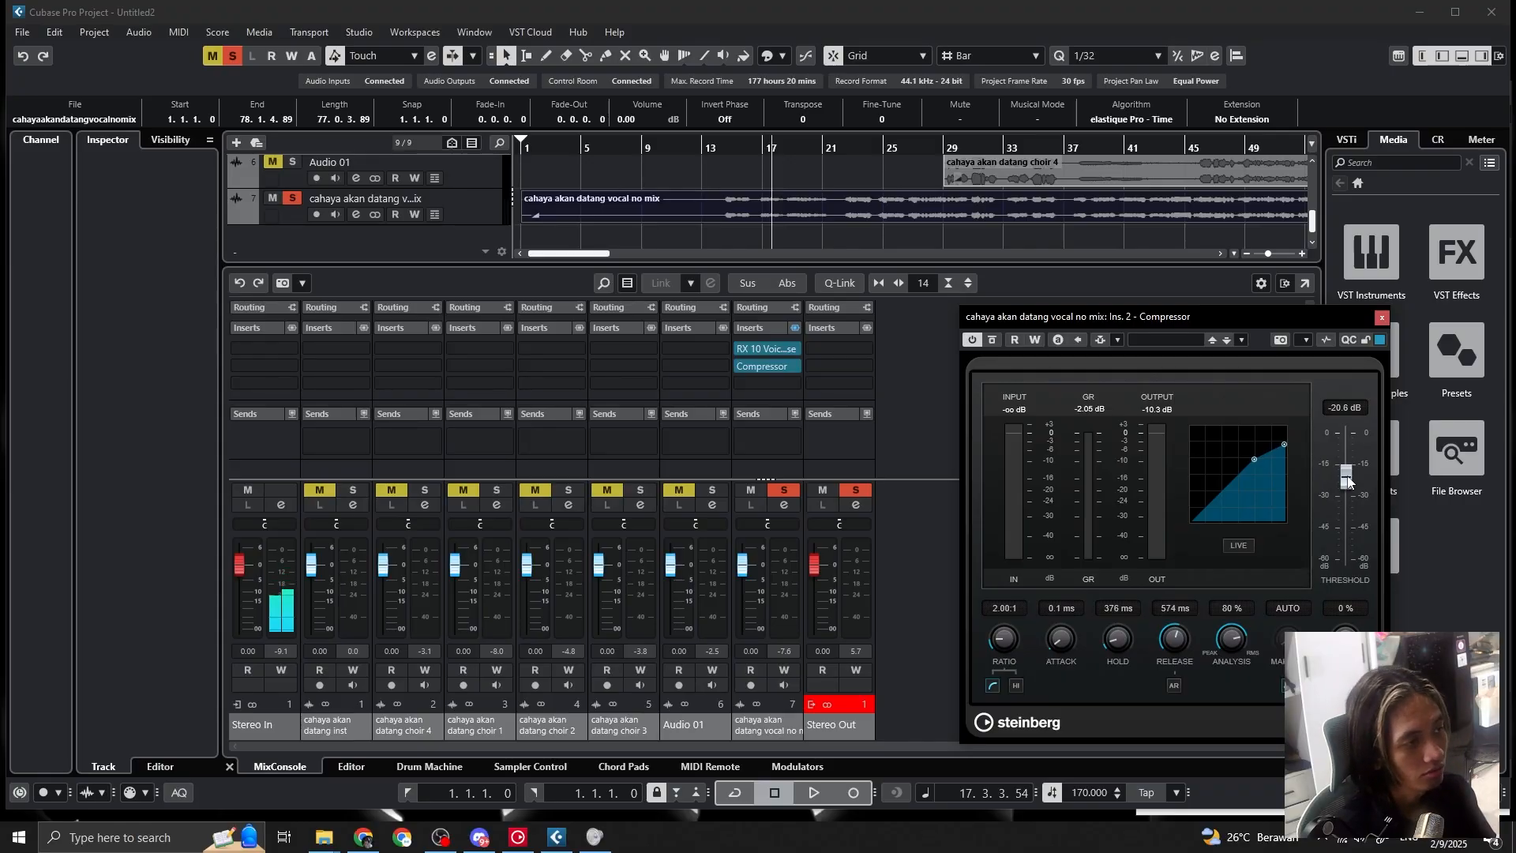
key(space)
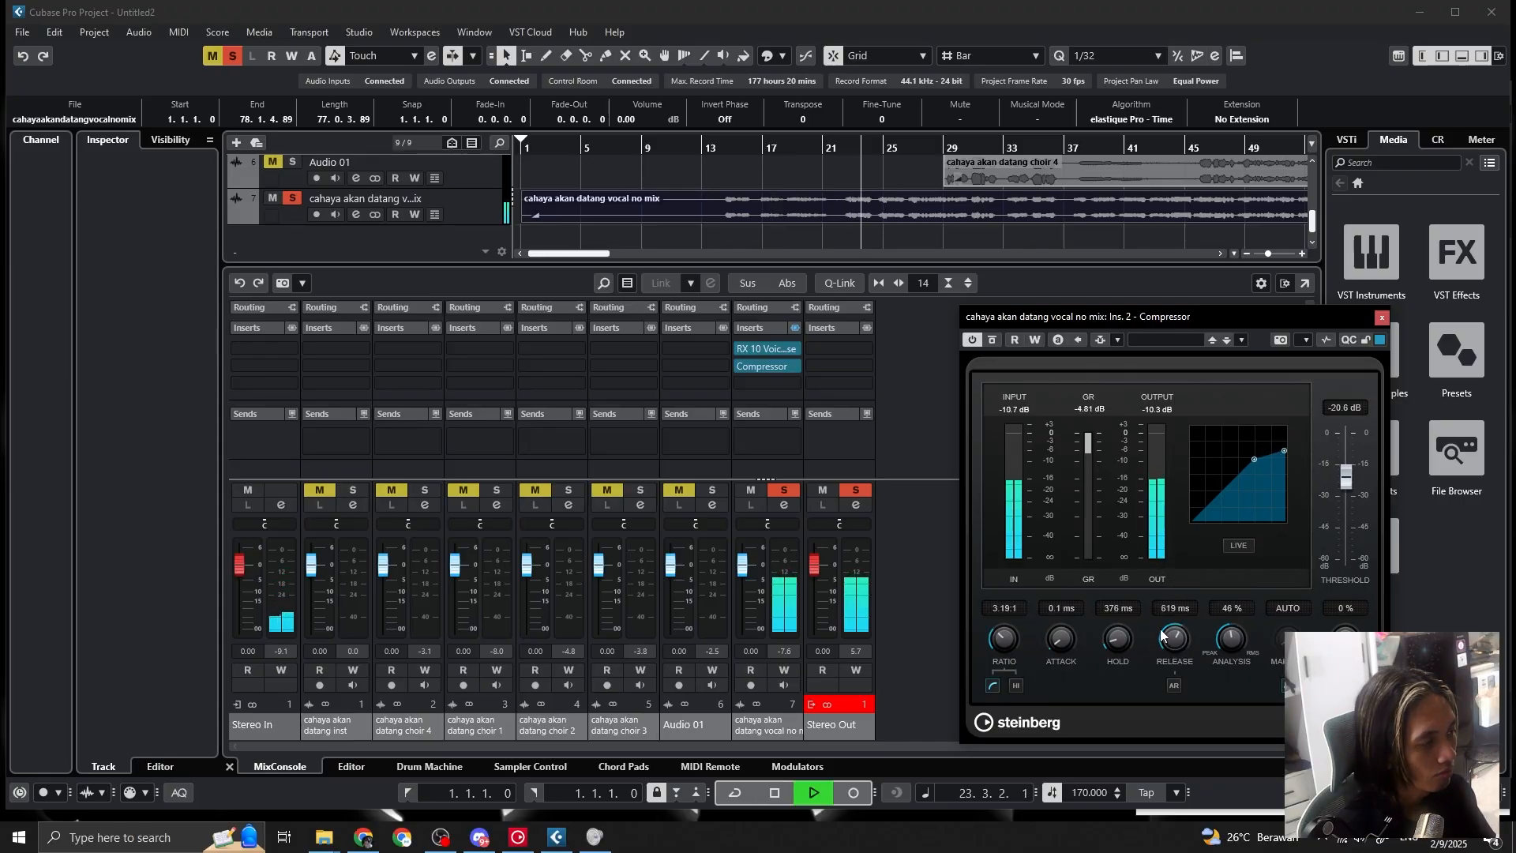
Give the Compressor automatic release, 8.0 dB make-up gain and a 2.77:1 ratio, stop playback and close the plug-in window
drag(1161, 635, 1167, 661)
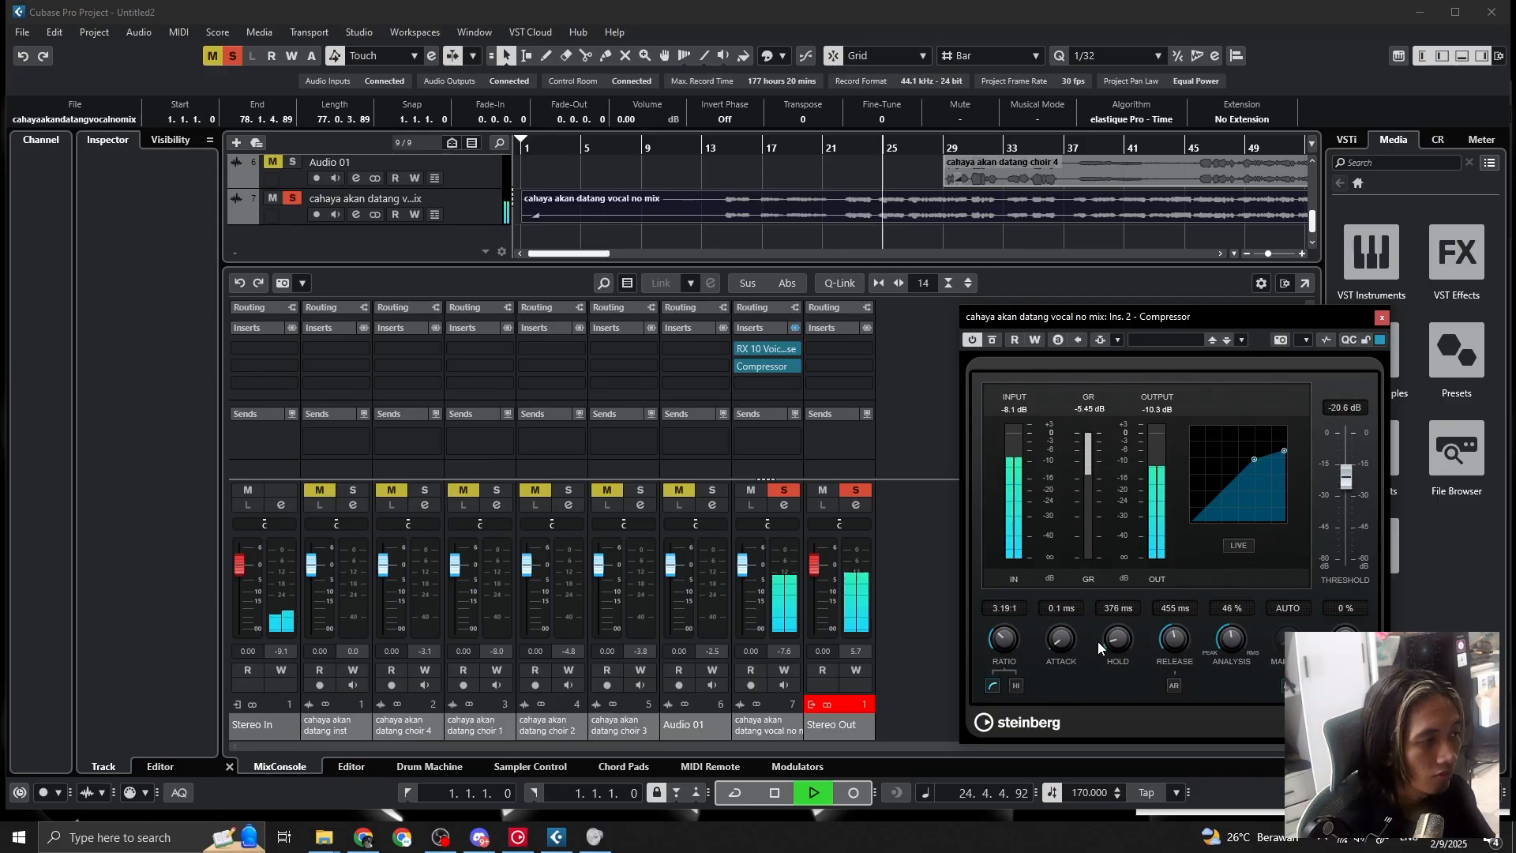
click(1175, 686)
click(1288, 686)
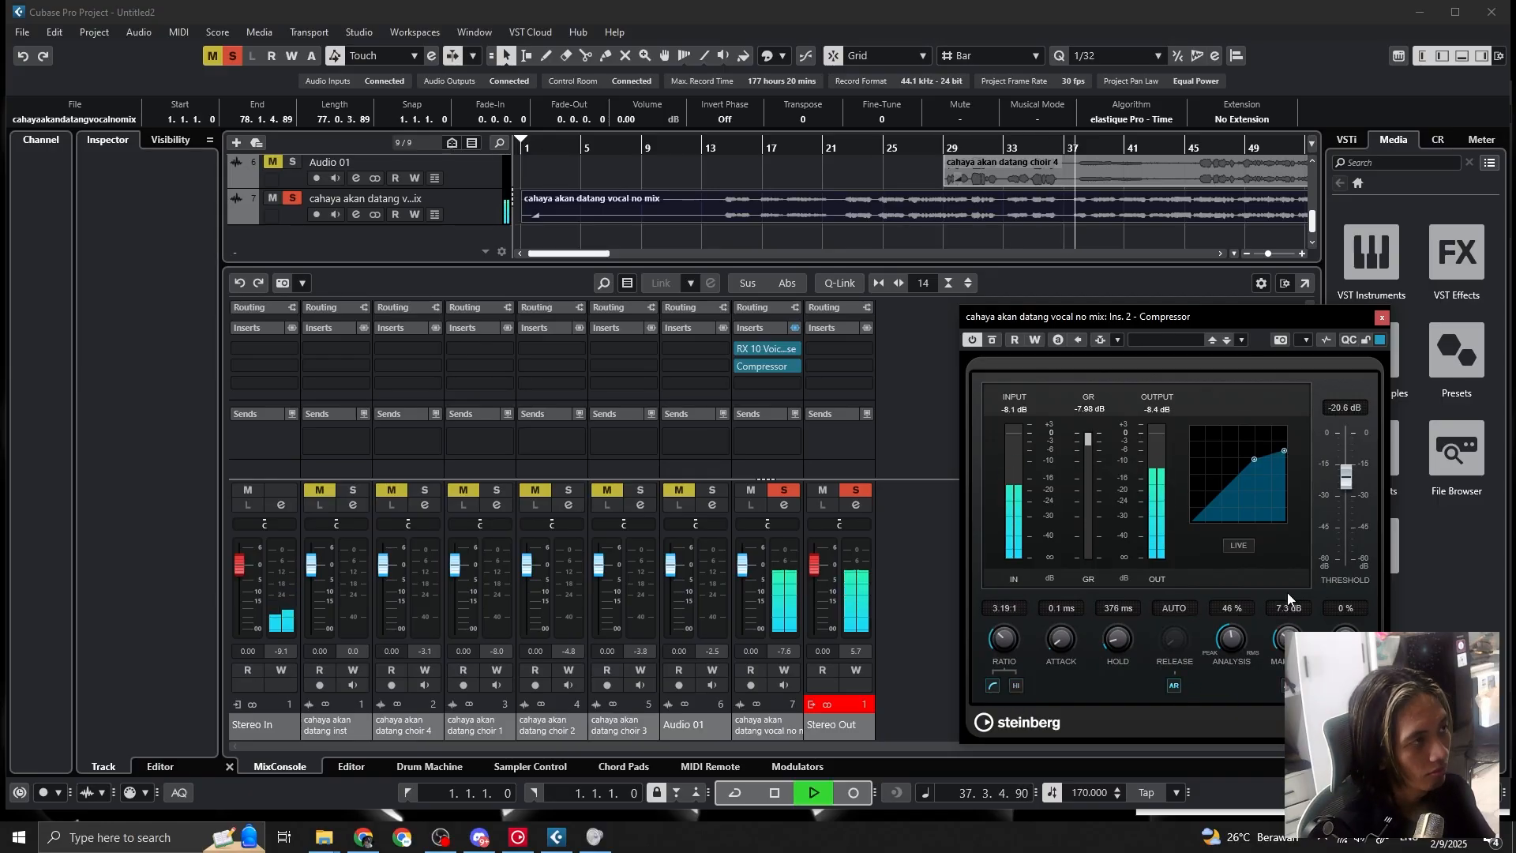
drag(1287, 592, 1288, 578)
key(space)
drag(1004, 641, 1003, 659)
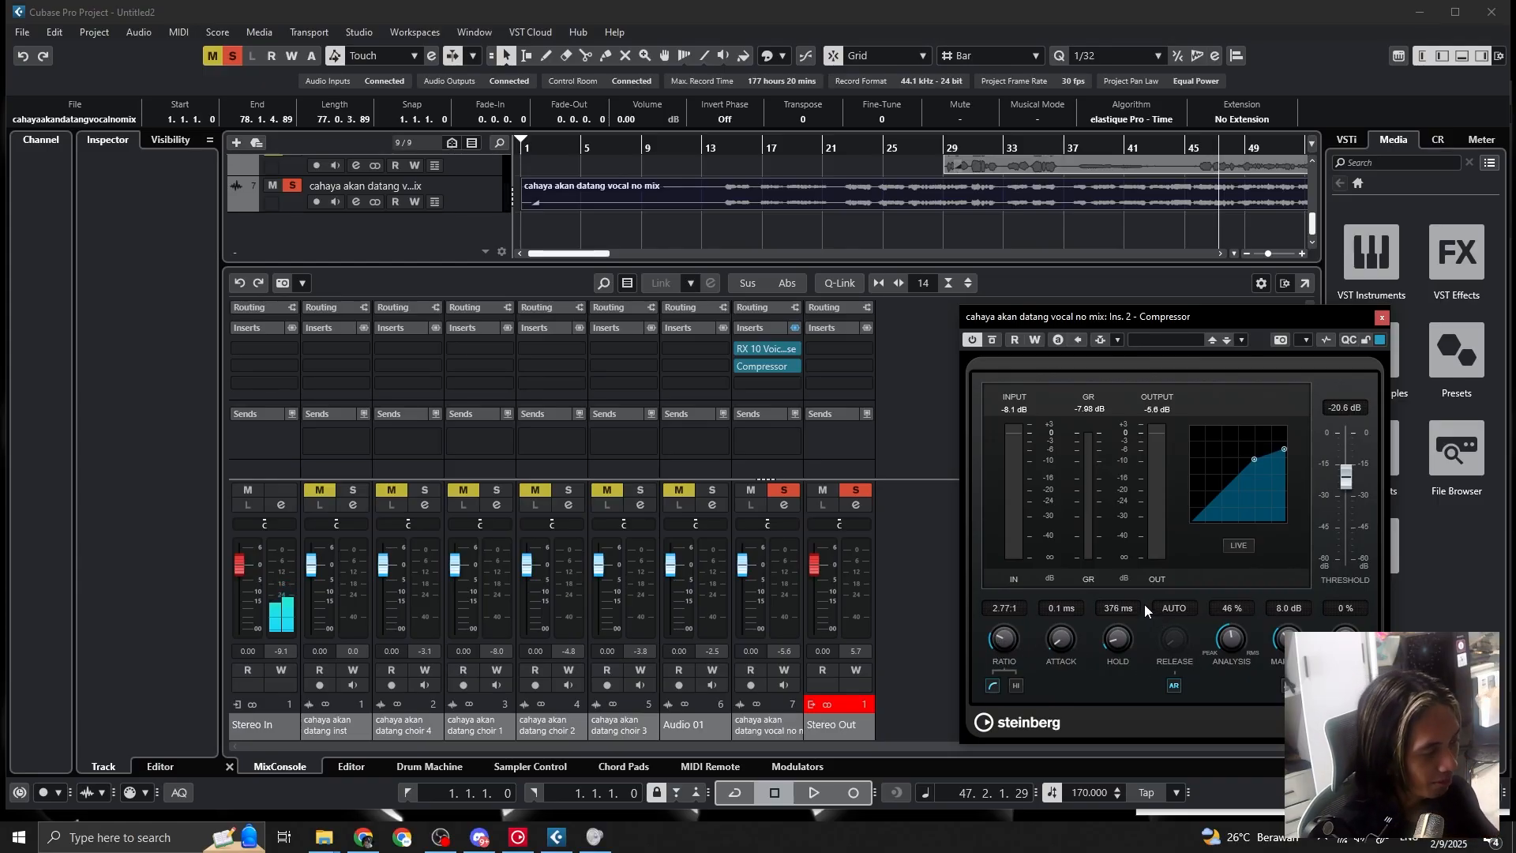
click(1382, 317)
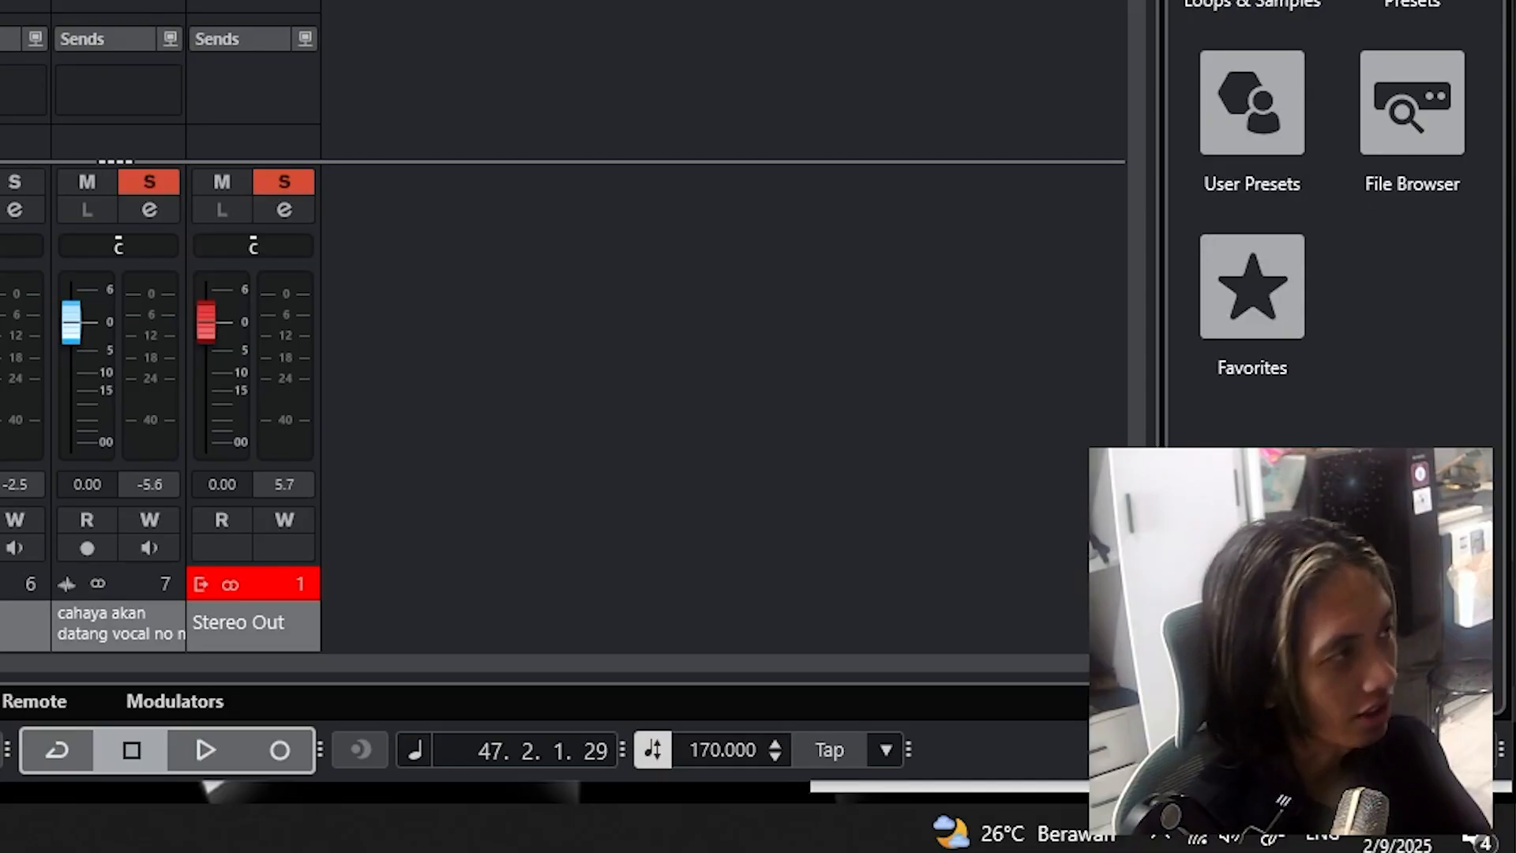
Load MultibandCompressor in the vocal no mix channel's third insert slot and move its window clear of the channel
click(767, 383)
text(multi)
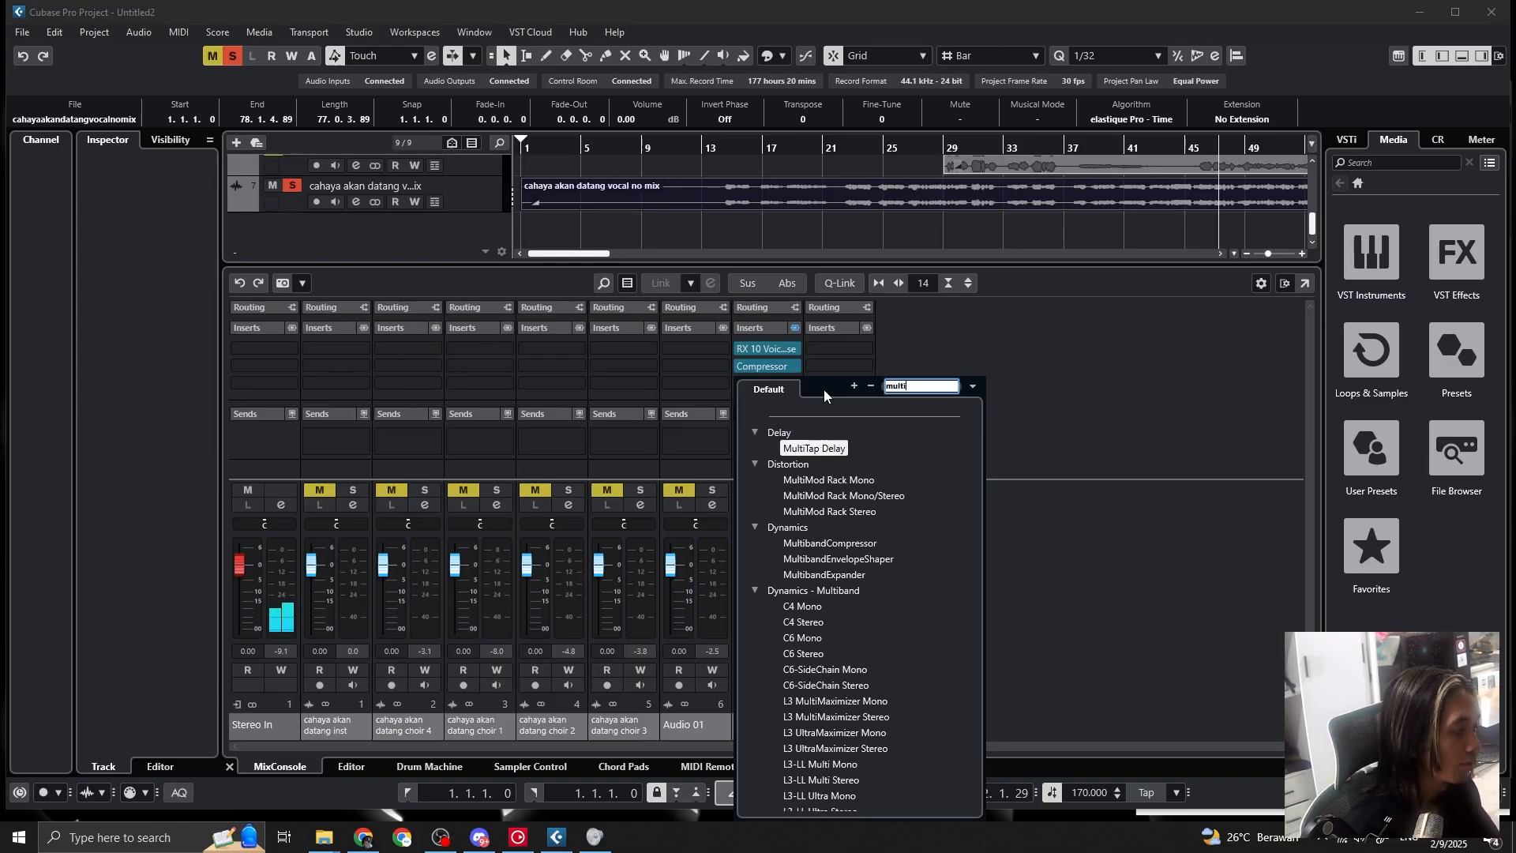
text(band)
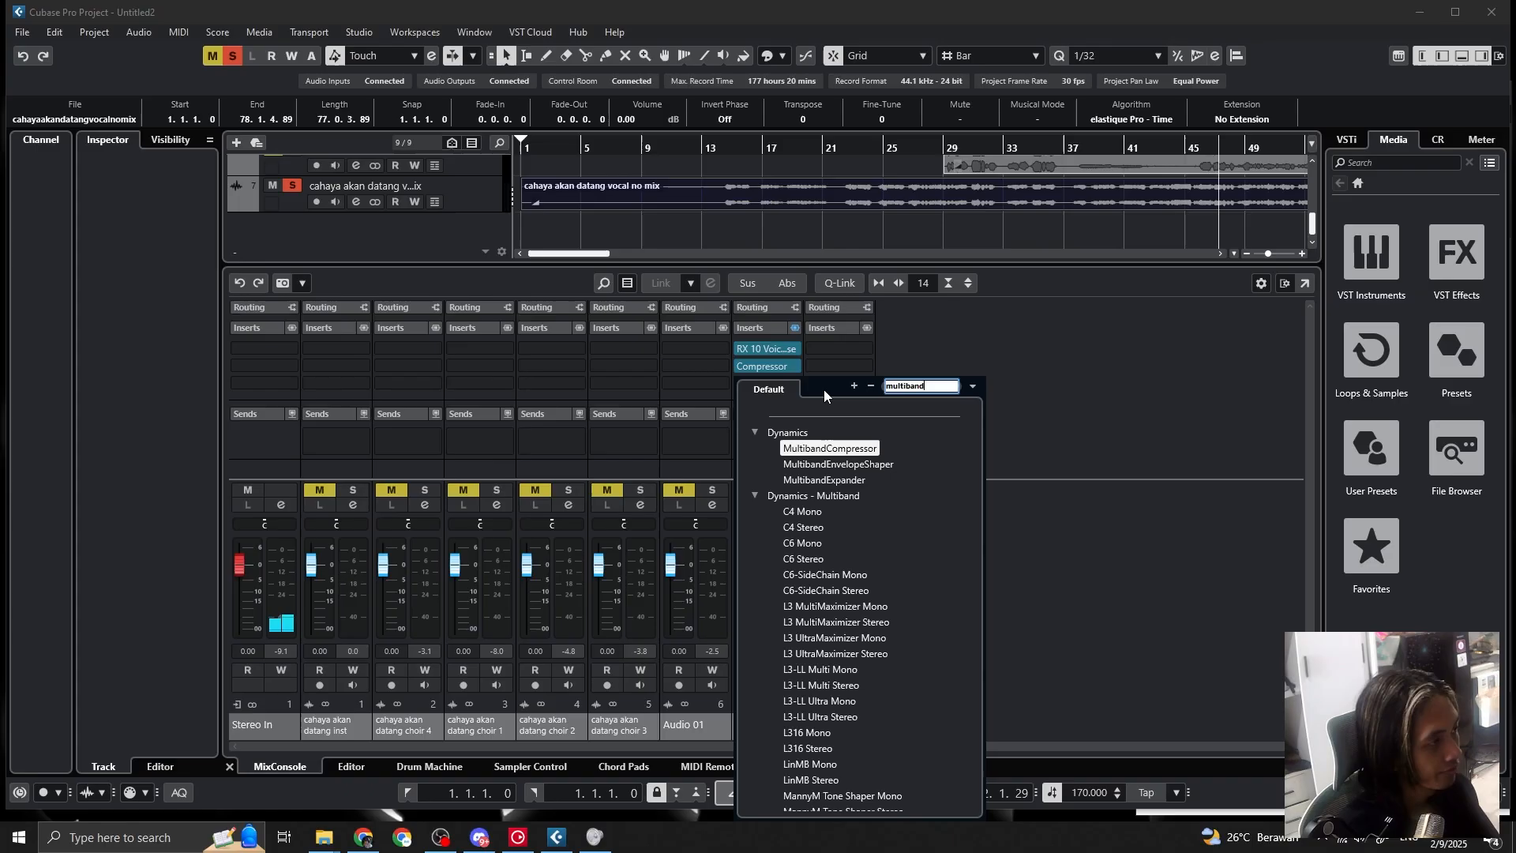
click(866, 448)
drag(849, 130, 1182, 196)
Play the vocal and set MultibandCompressor band 1 to a -25.5 dB threshold, 1.9 ratio and about 19 ms attack
key(space)
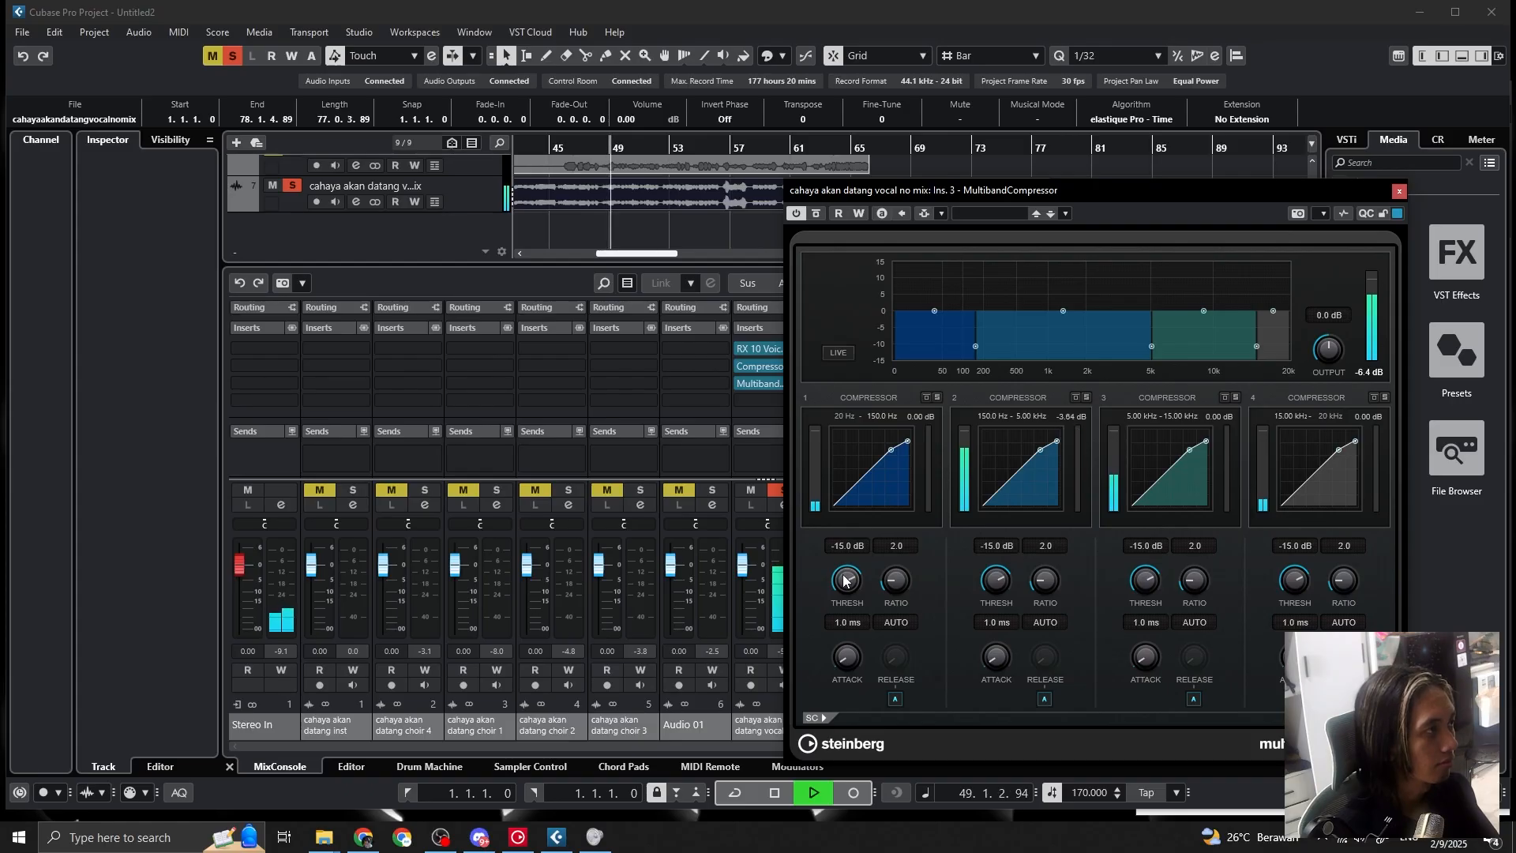
drag(847, 579, 847, 599)
drag(848, 656, 848, 638)
click(895, 699)
drag(895, 656, 895, 642)
drag(895, 579, 896, 585)
Set MultibandCompressor band 2 to a -29.7 dB threshold, 1.9 ratio, 0.1 ms attack and 658 ms release, keeping band 1's release automatic
drag(1045, 580, 1045, 562)
drag(998, 570, 1003, 583)
click(1045, 699)
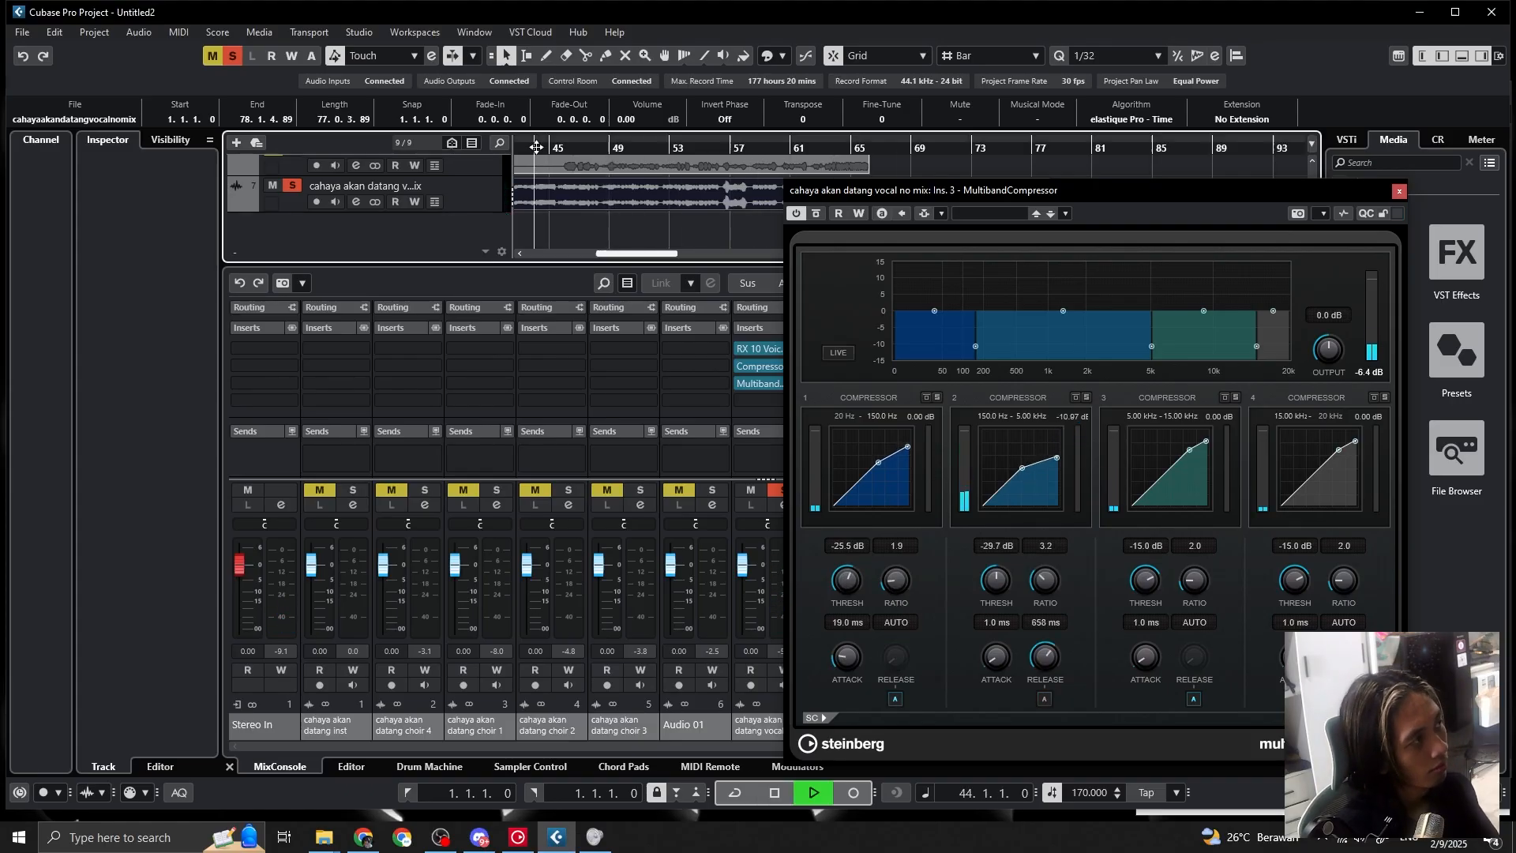
drag(1045, 579, 1045, 594)
drag(997, 657, 996, 671)
click(895, 699)
Lower MultibandCompressor band 1's output to about -8 dB and raise bands 2, 3 and 4 to about 3, 2 and 6 dB
drag(936, 311, 936, 336)
drag(1063, 311, 1063, 299)
drag(1273, 311, 1274, 293)
drag(1204, 311, 1206, 313)
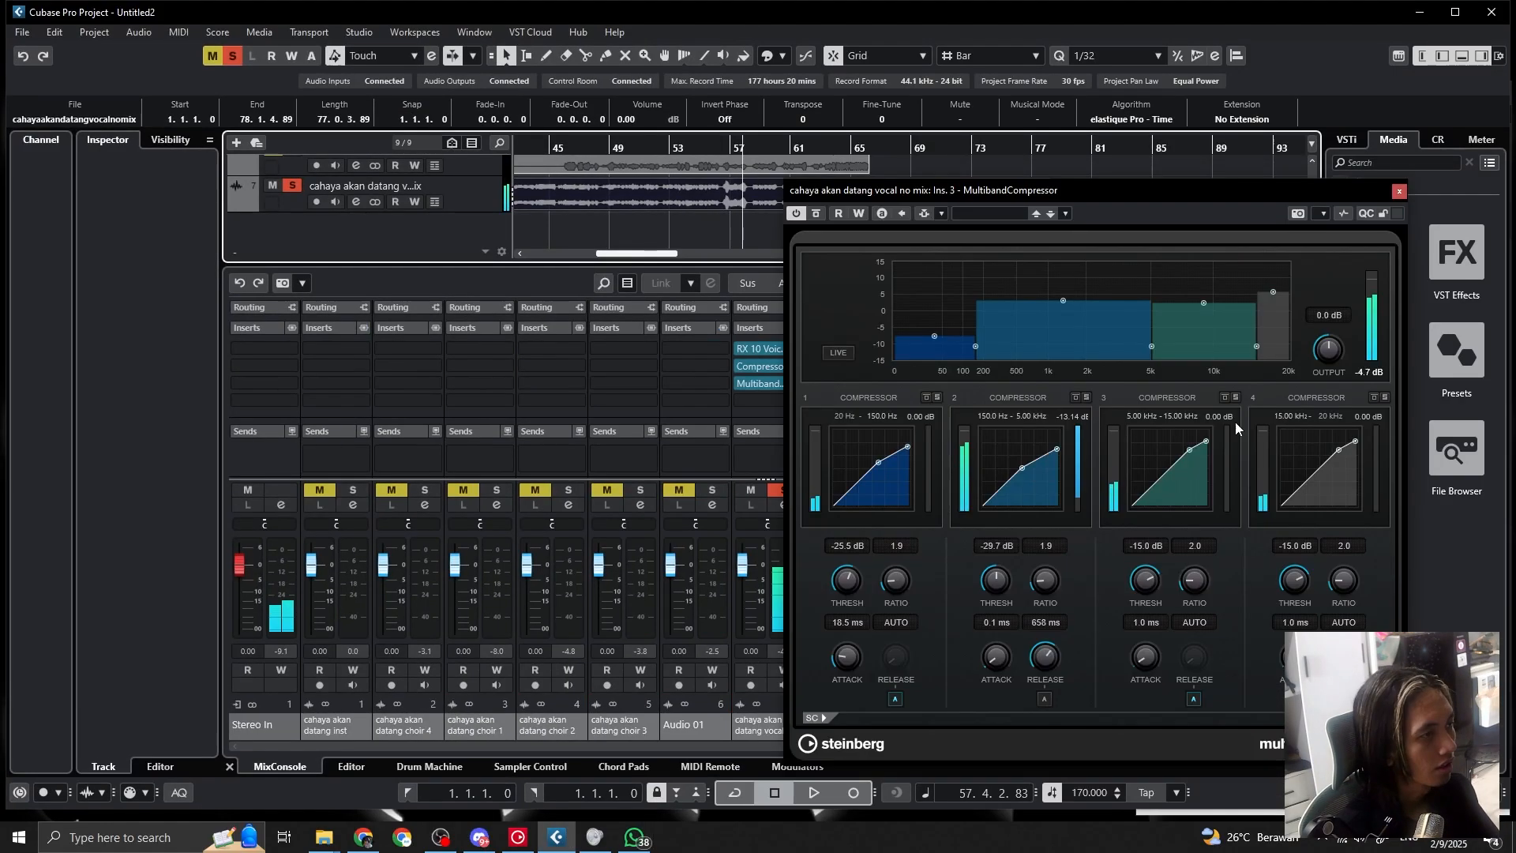
Move the MultibandCompressor crossovers to 266.8 Hz and 3.48 kHz, set the output to 3.1 dB, stop playback and close the window
drag(935, 336, 994, 347)
key(space)
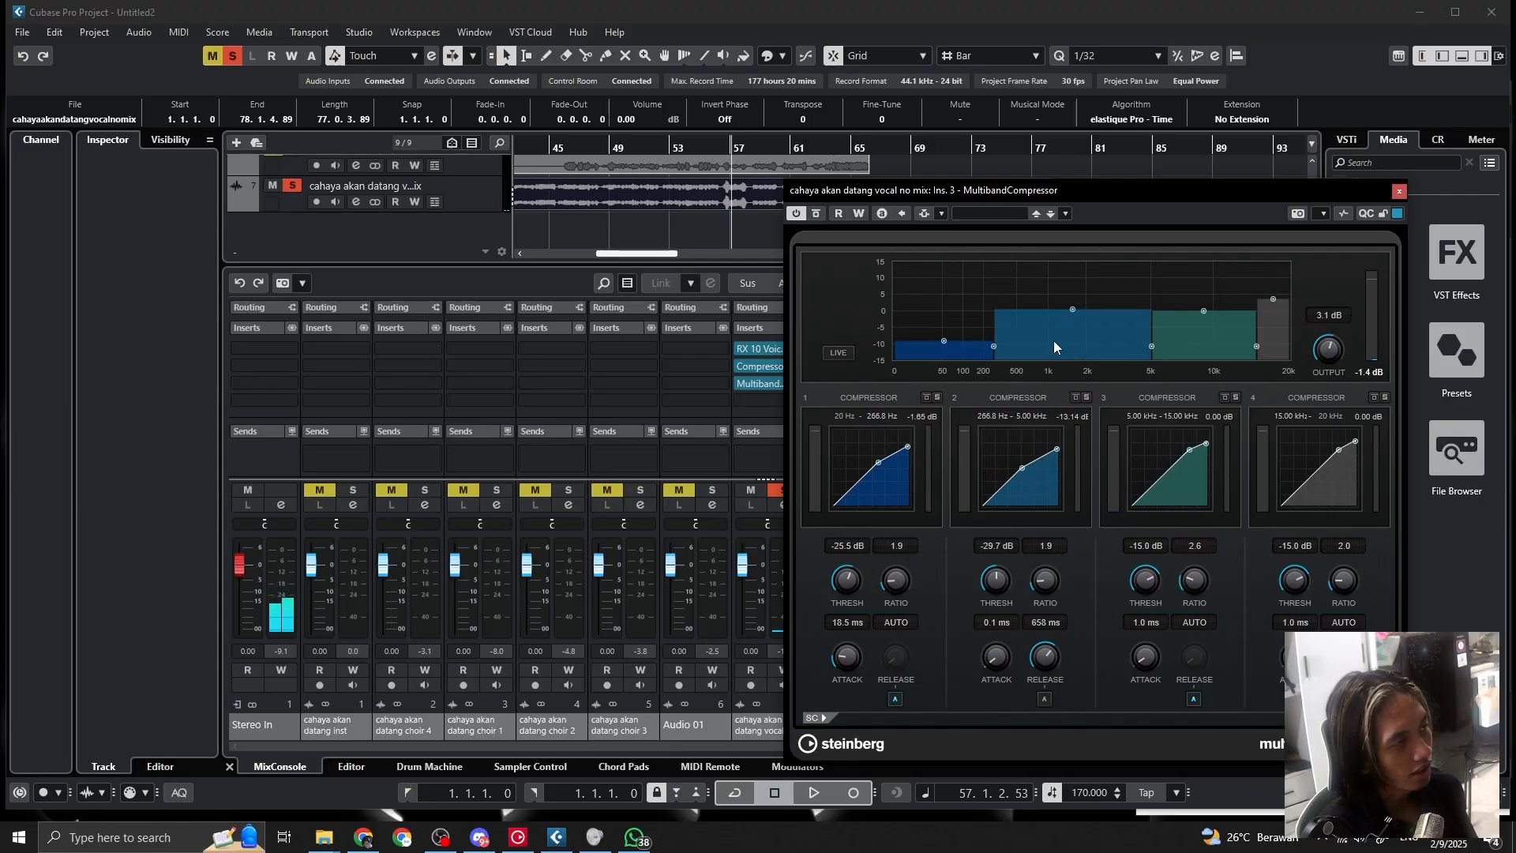
drag(1152, 349, 1123, 349)
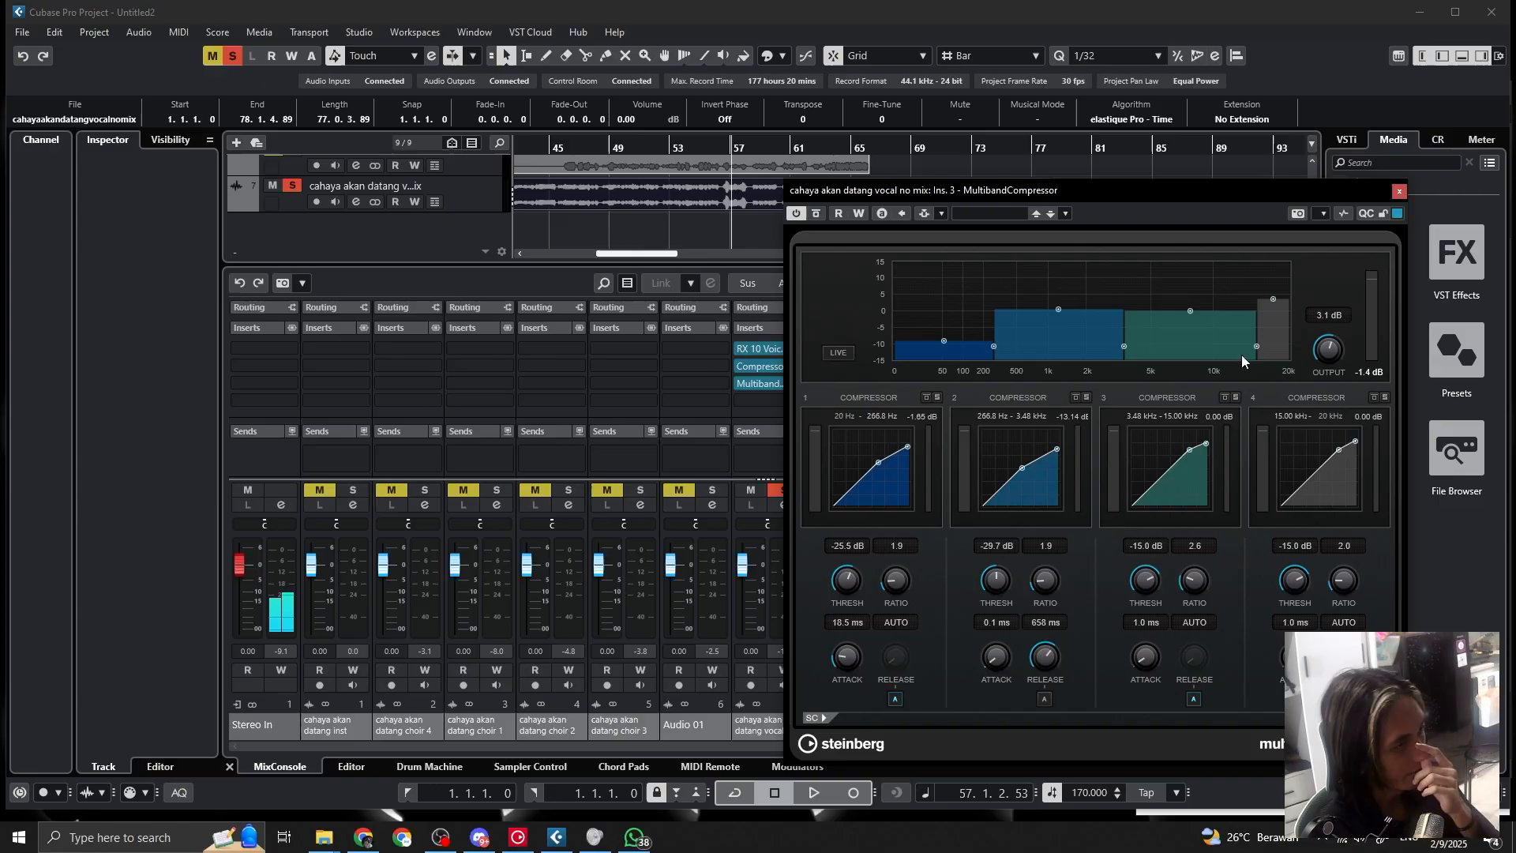
click(1399, 191)
Load the Frequency equalizer in the vocal no mix channel's fourth insert slot and move its window clear of the timeline
click(759, 401)
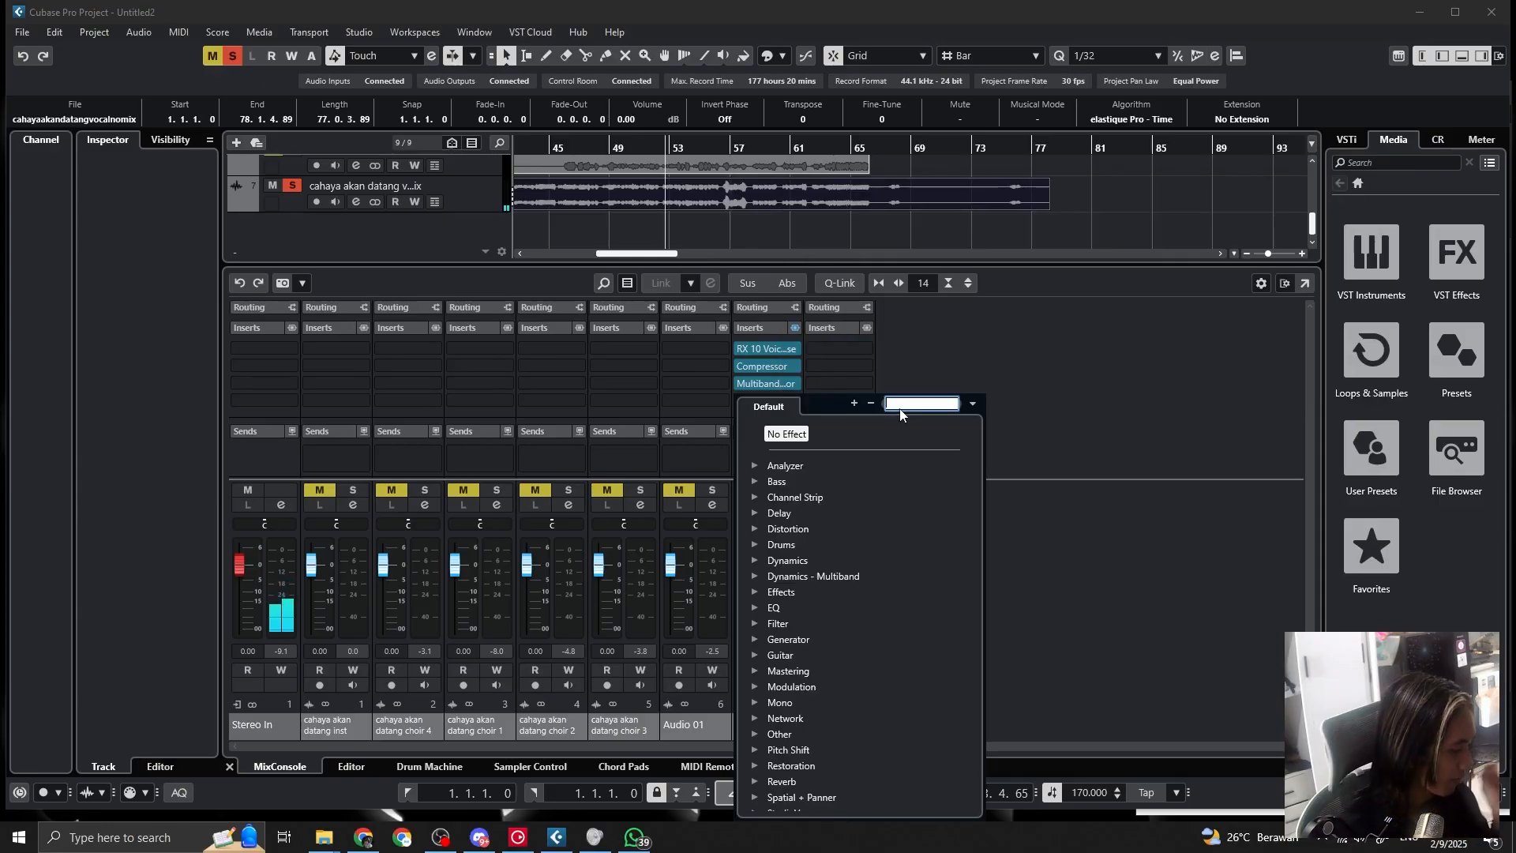
text(eq)
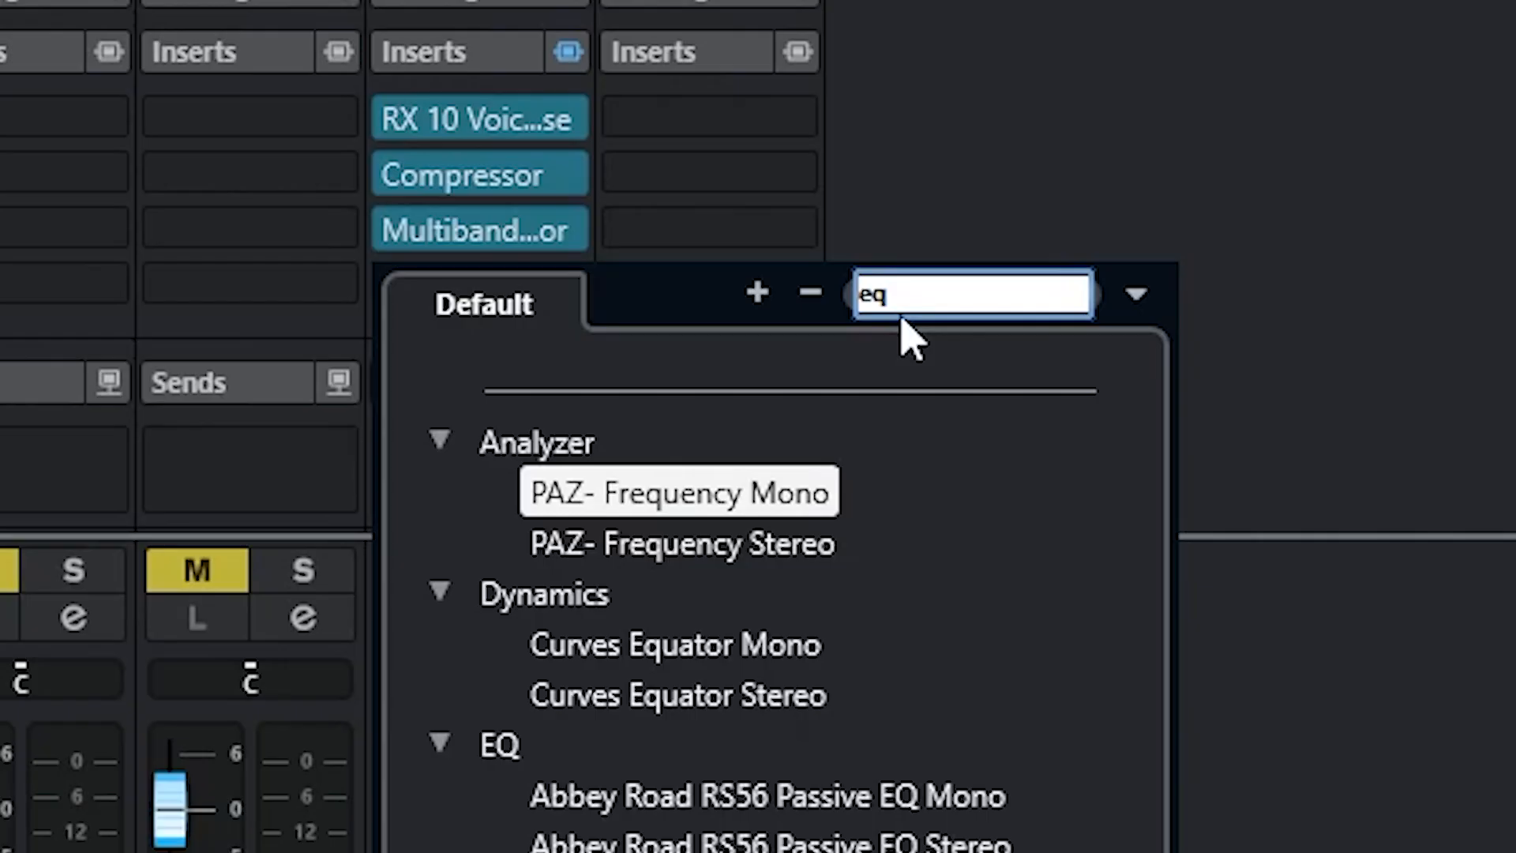
text(ualizer)
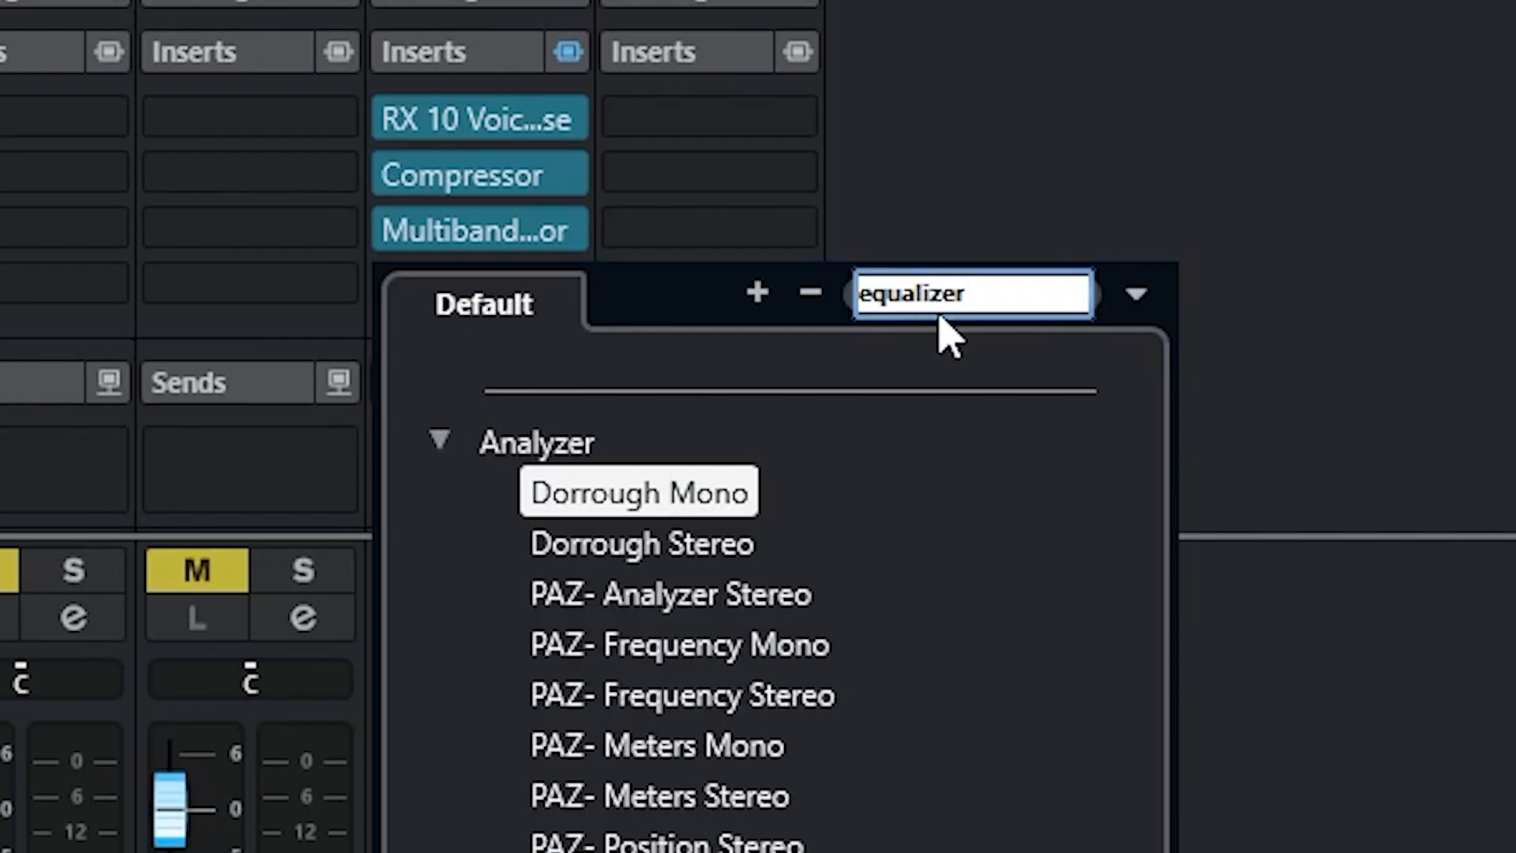
scroll(826, 711, down, 1)
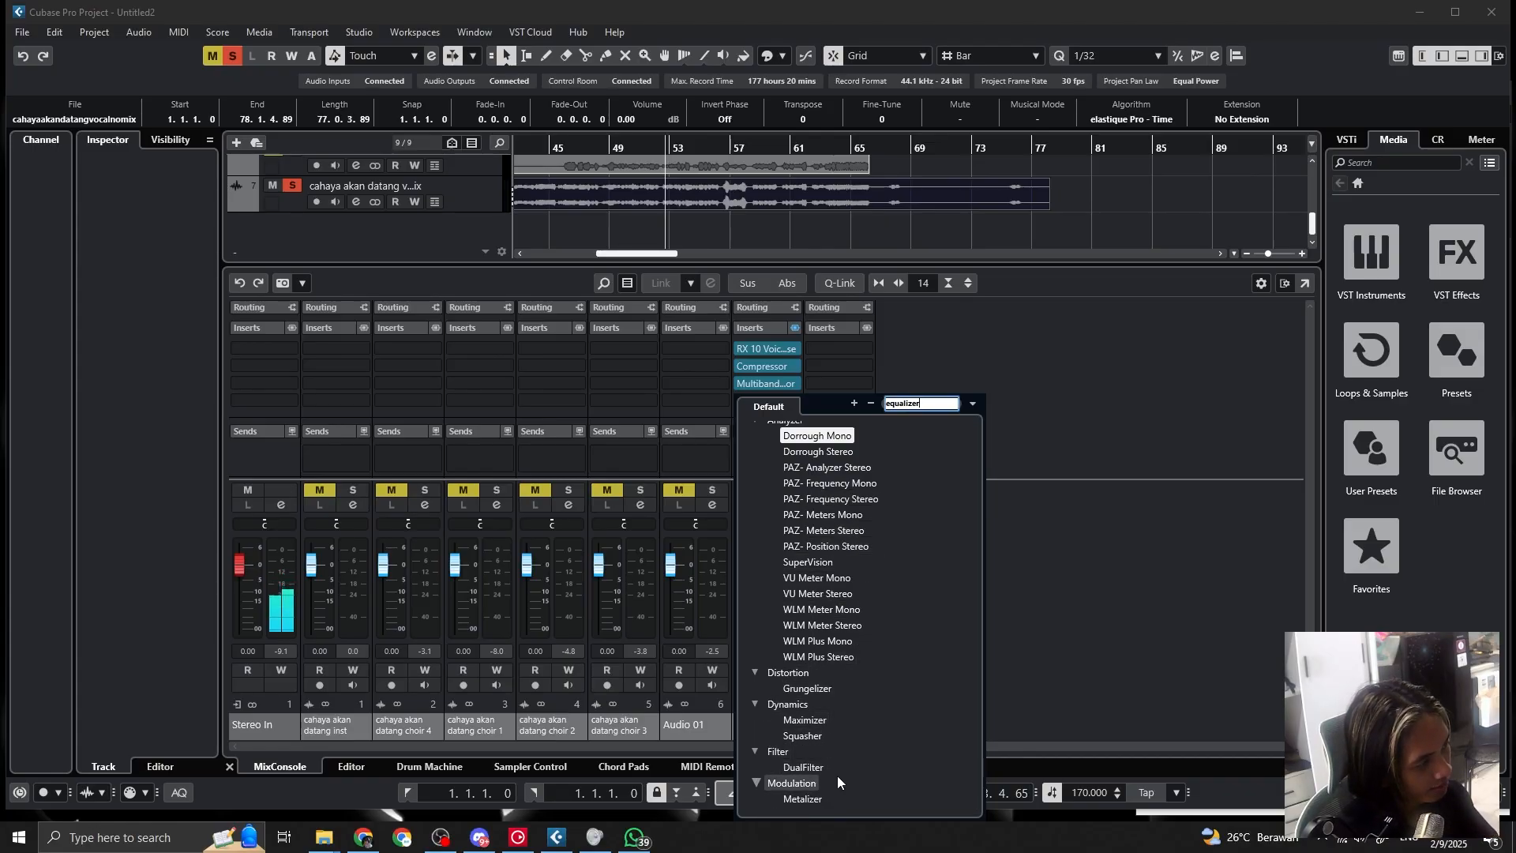
scroll(827, 781, up, 1)
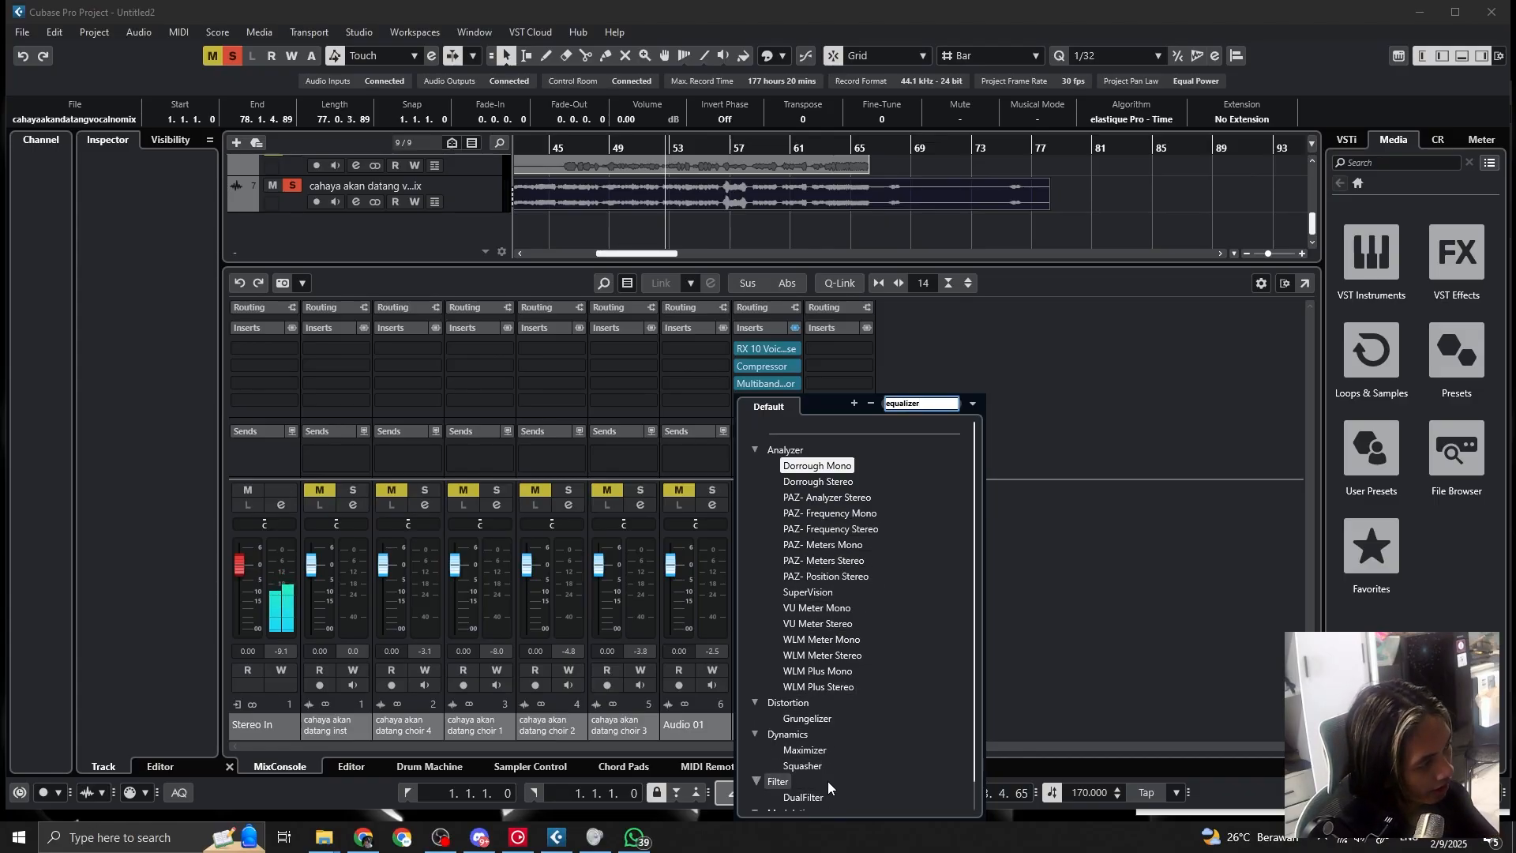
scroll(828, 780, down, 1)
scroll(829, 778, up, 1)
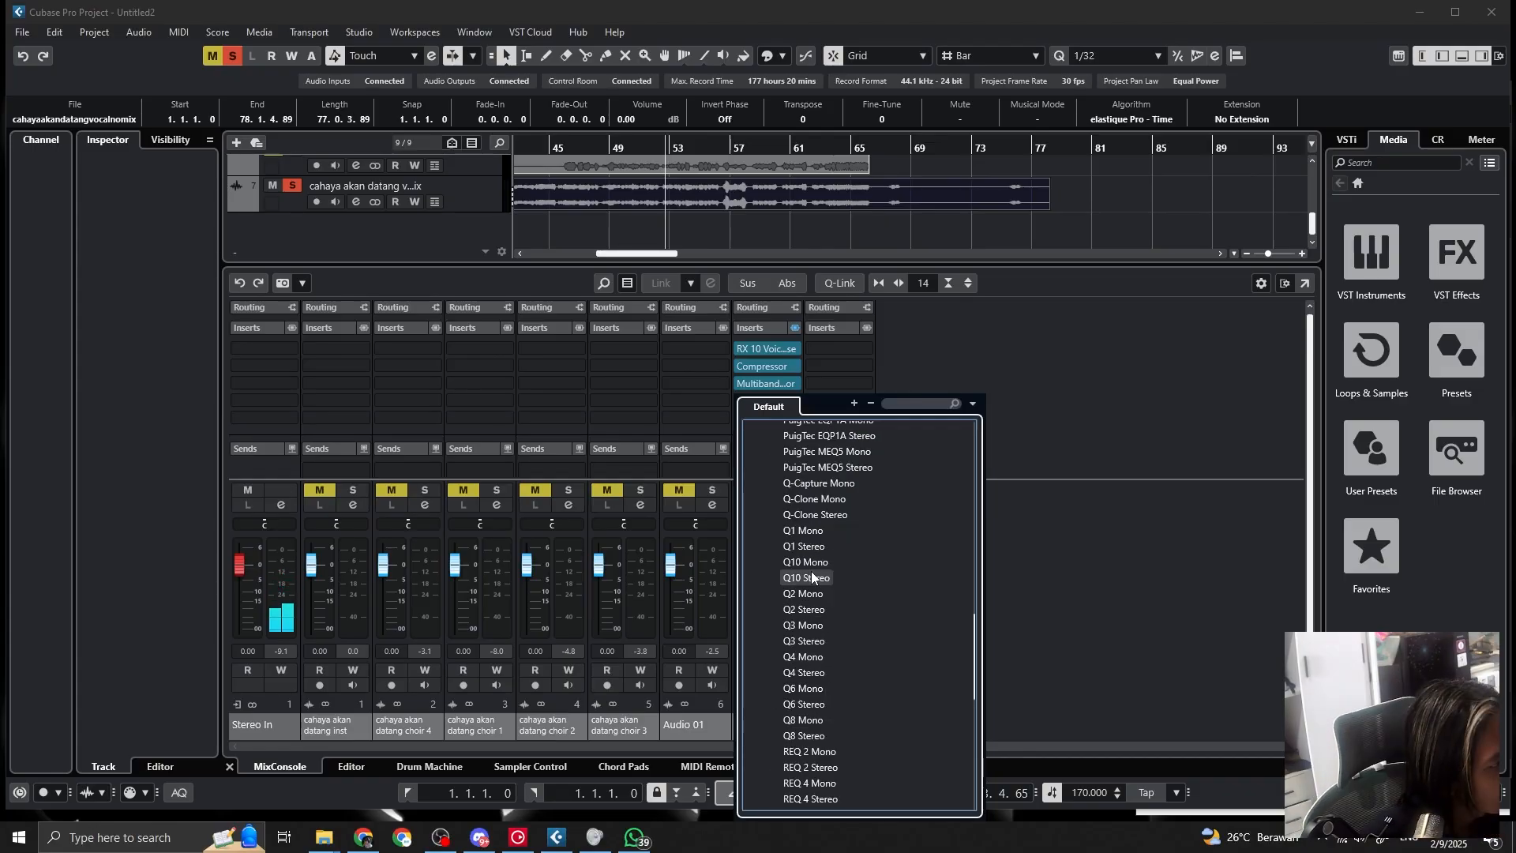
scroll(812, 573, up, 10)
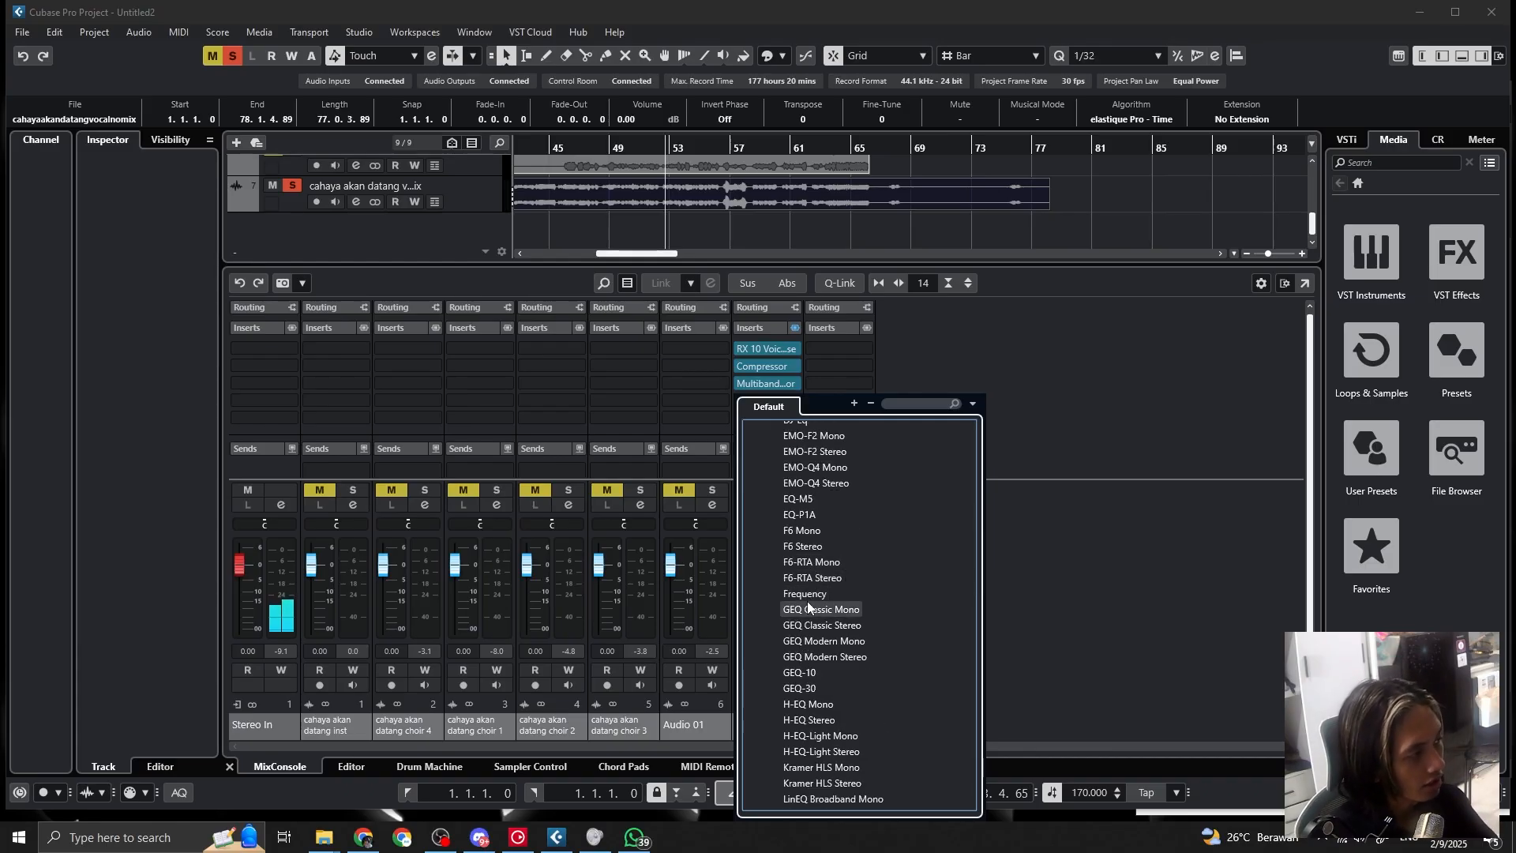
click(805, 594)
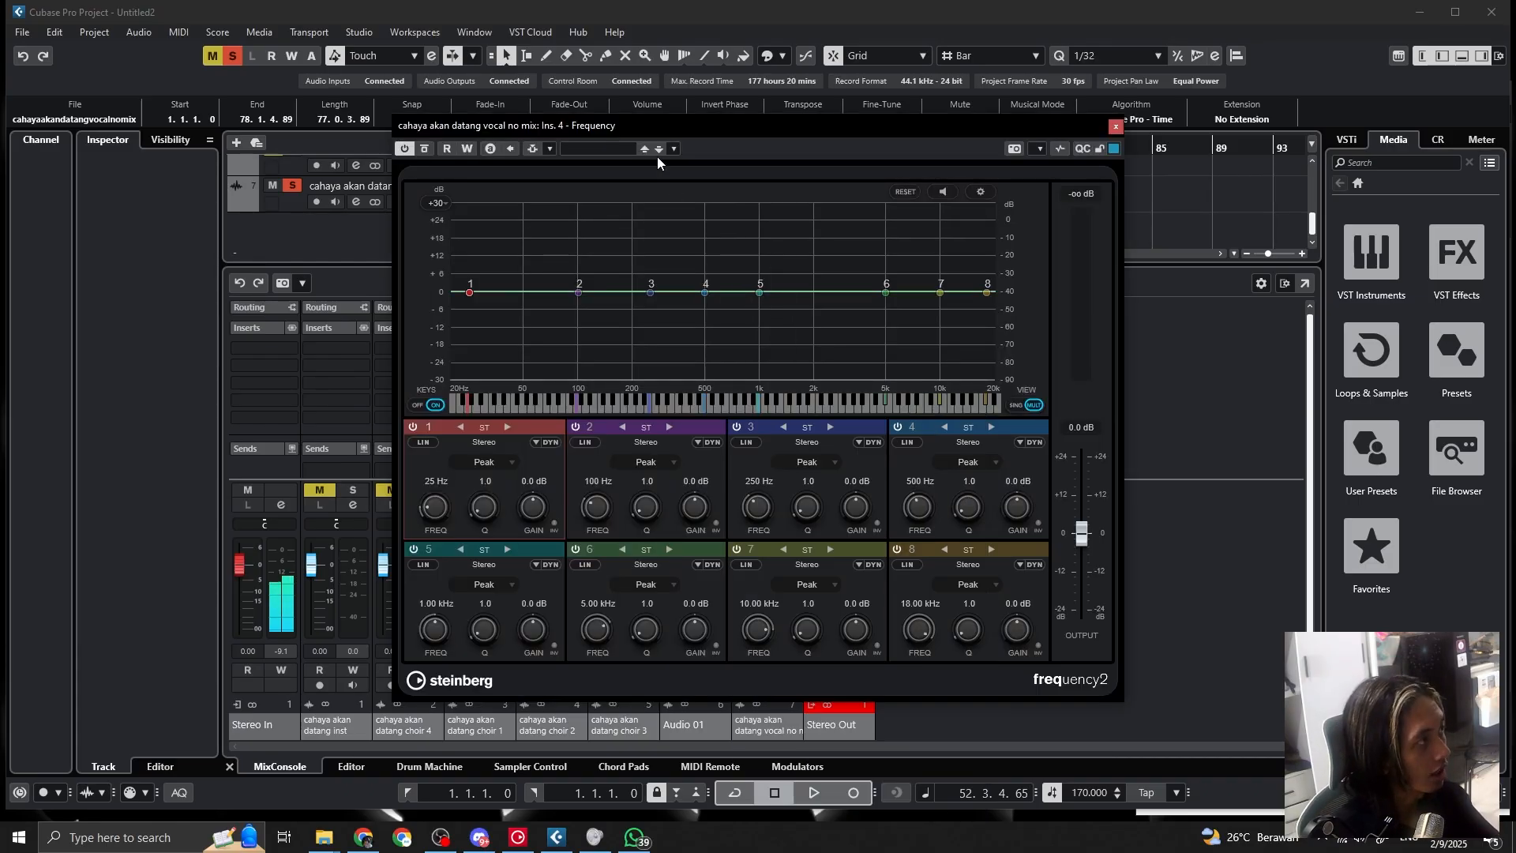
drag(677, 127, 907, 173)
Play the vocal, pull Frequency's band 1 down to -24 dB at 20 Hz, and place MultibandCompressor ahead of Frequency in the inserts
key(space)
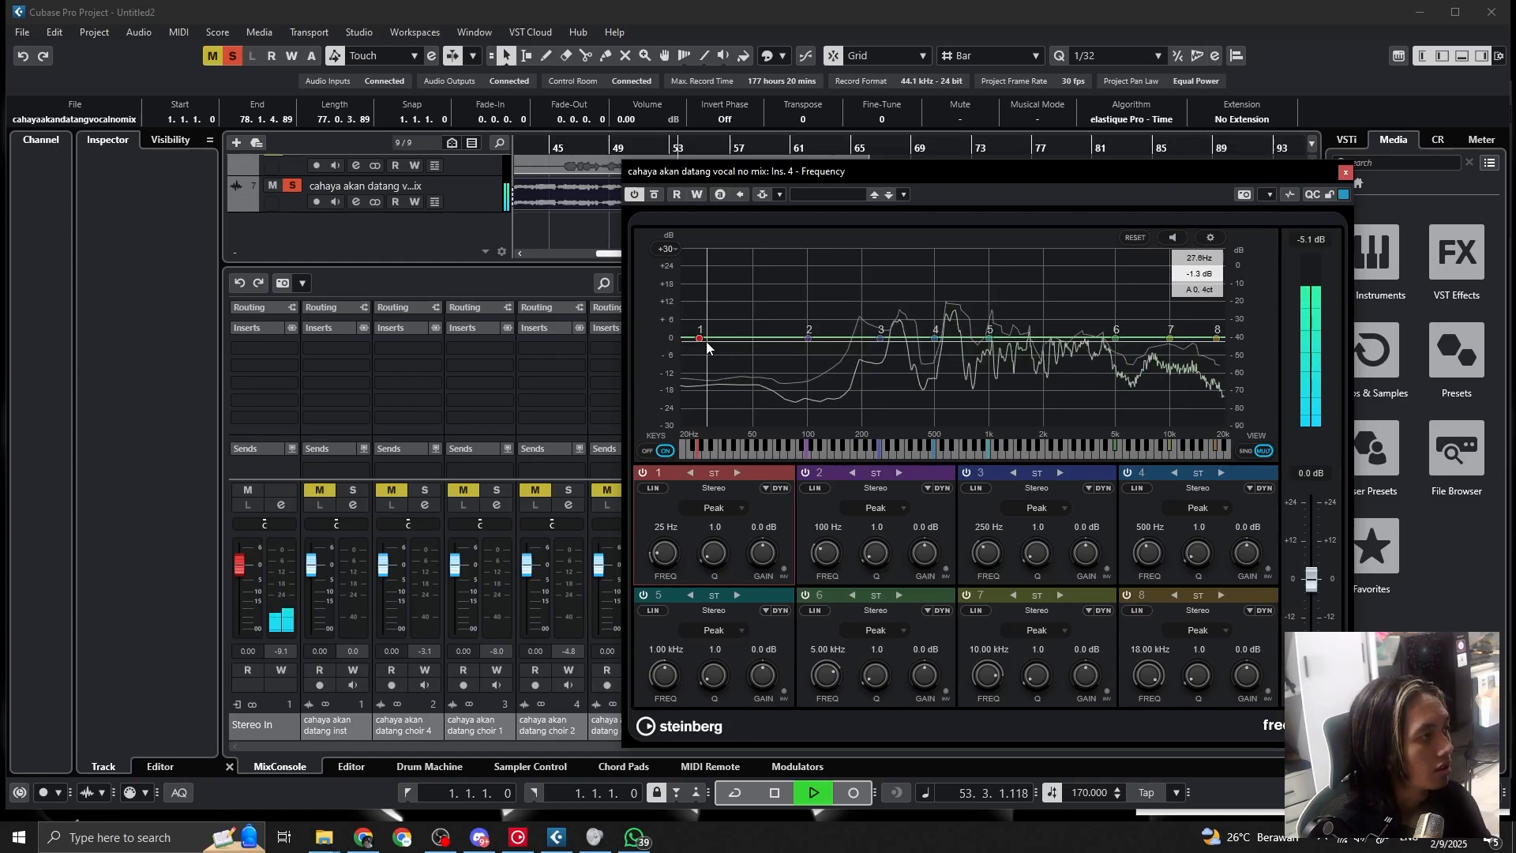
drag(702, 339, 721, 453)
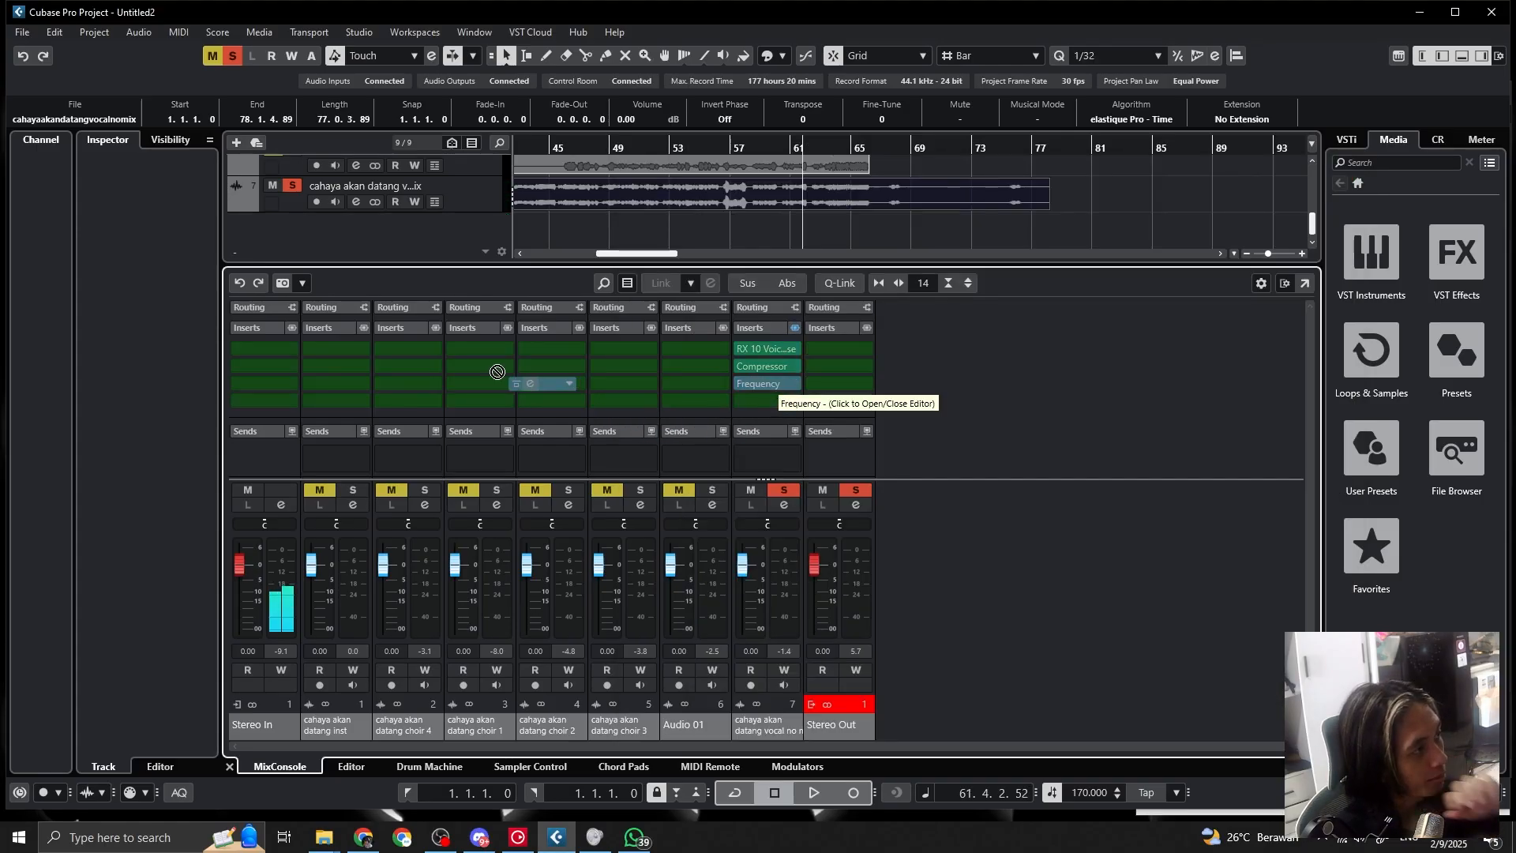
drag(498, 372, 747, 385)
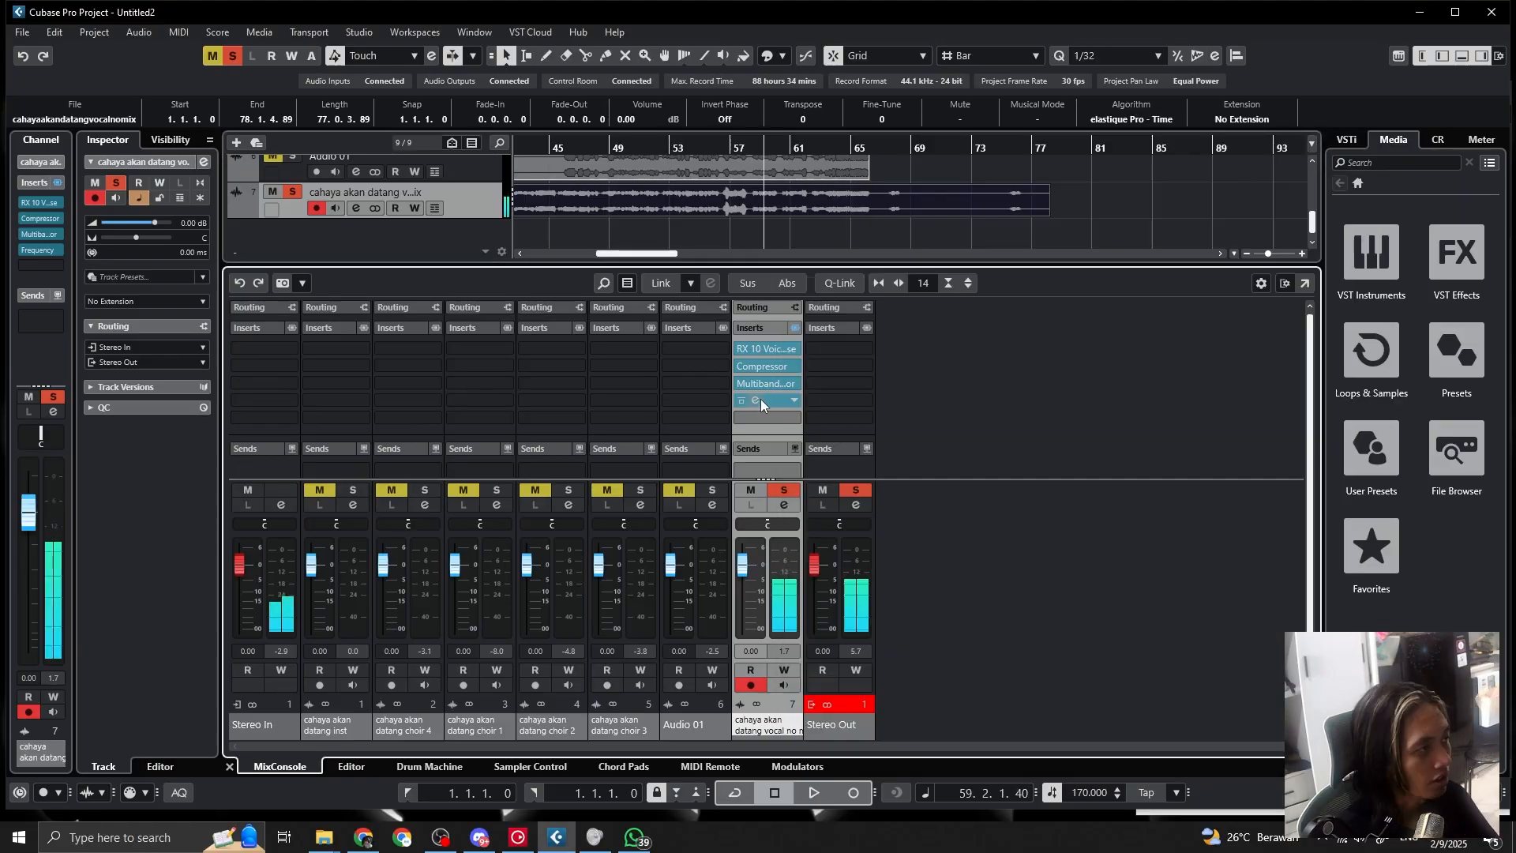
Move band 2 of the vocal's Frequency equalizer to 91 Hz with a 6.9 dB gain and close the plug-in window
click(759, 400)
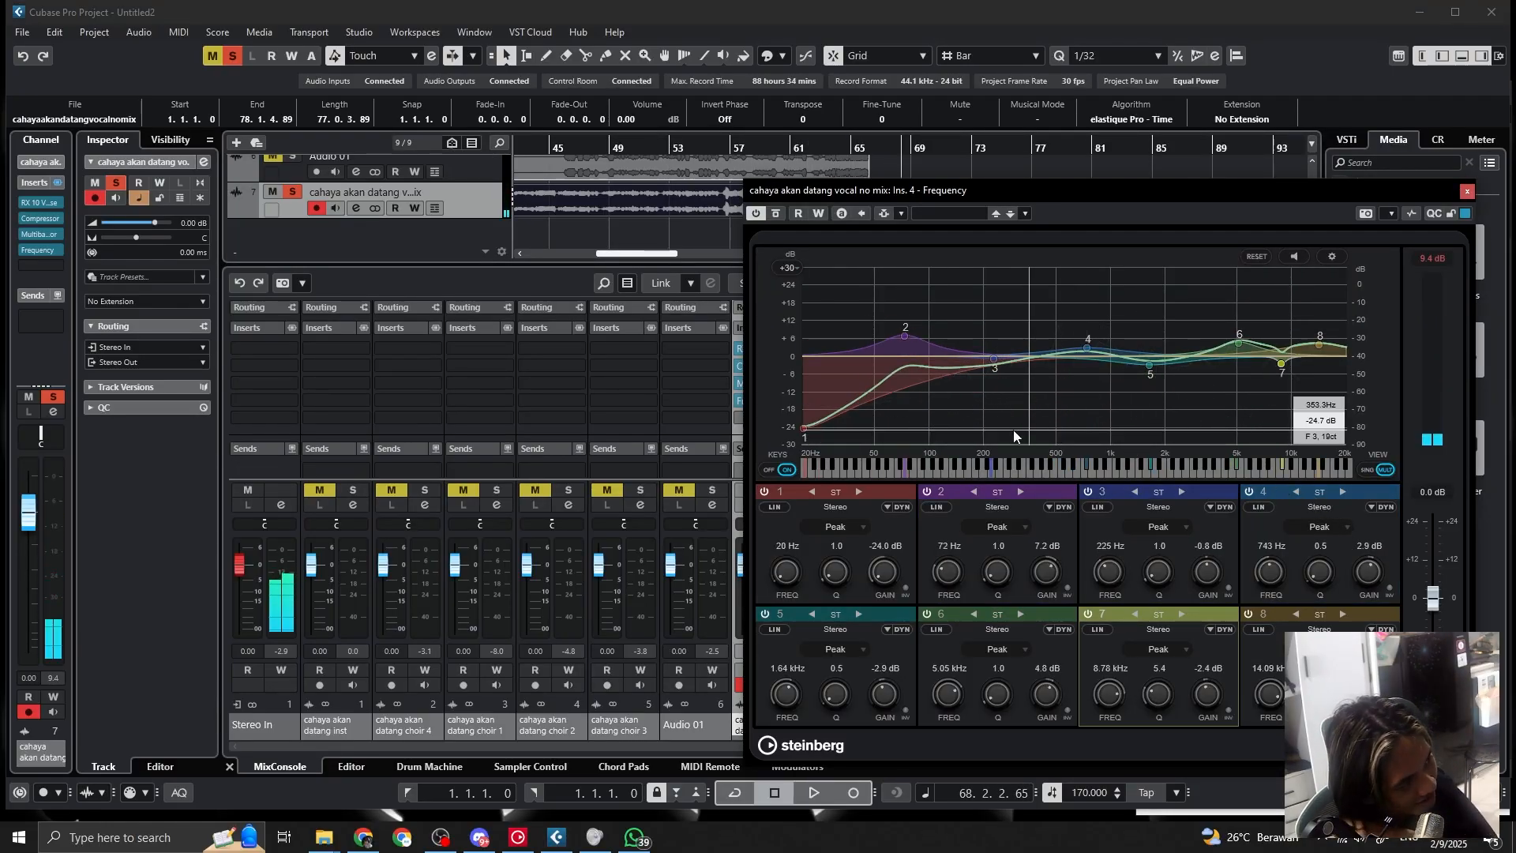
drag(906, 337, 923, 341)
click(1466, 192)
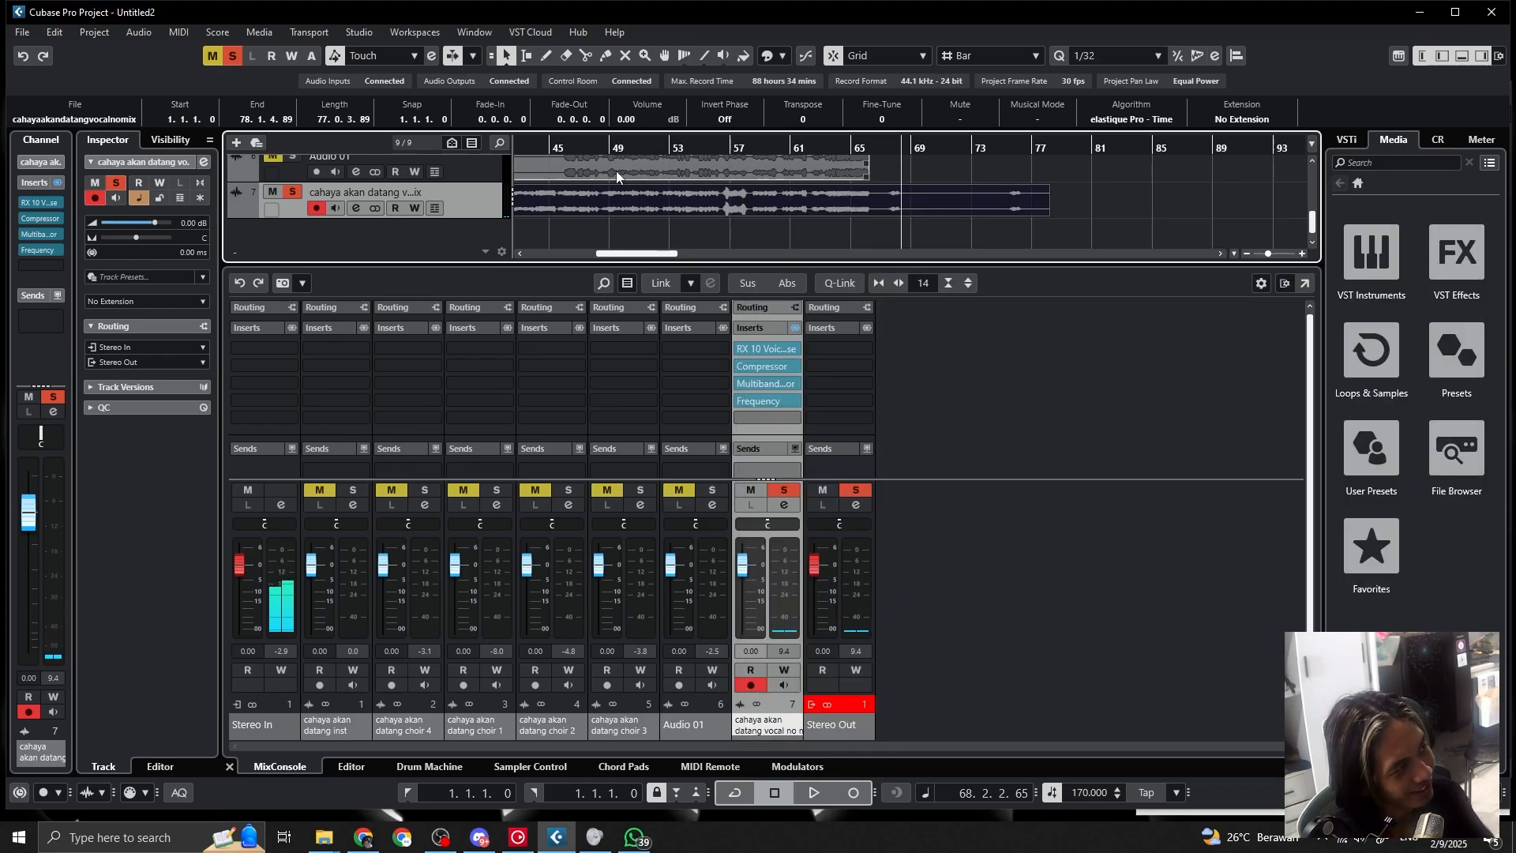
Play the processed vocal from bar 45, stop, and inspect its Frequency curve before closing the equalizer
click(550, 147)
key(space)
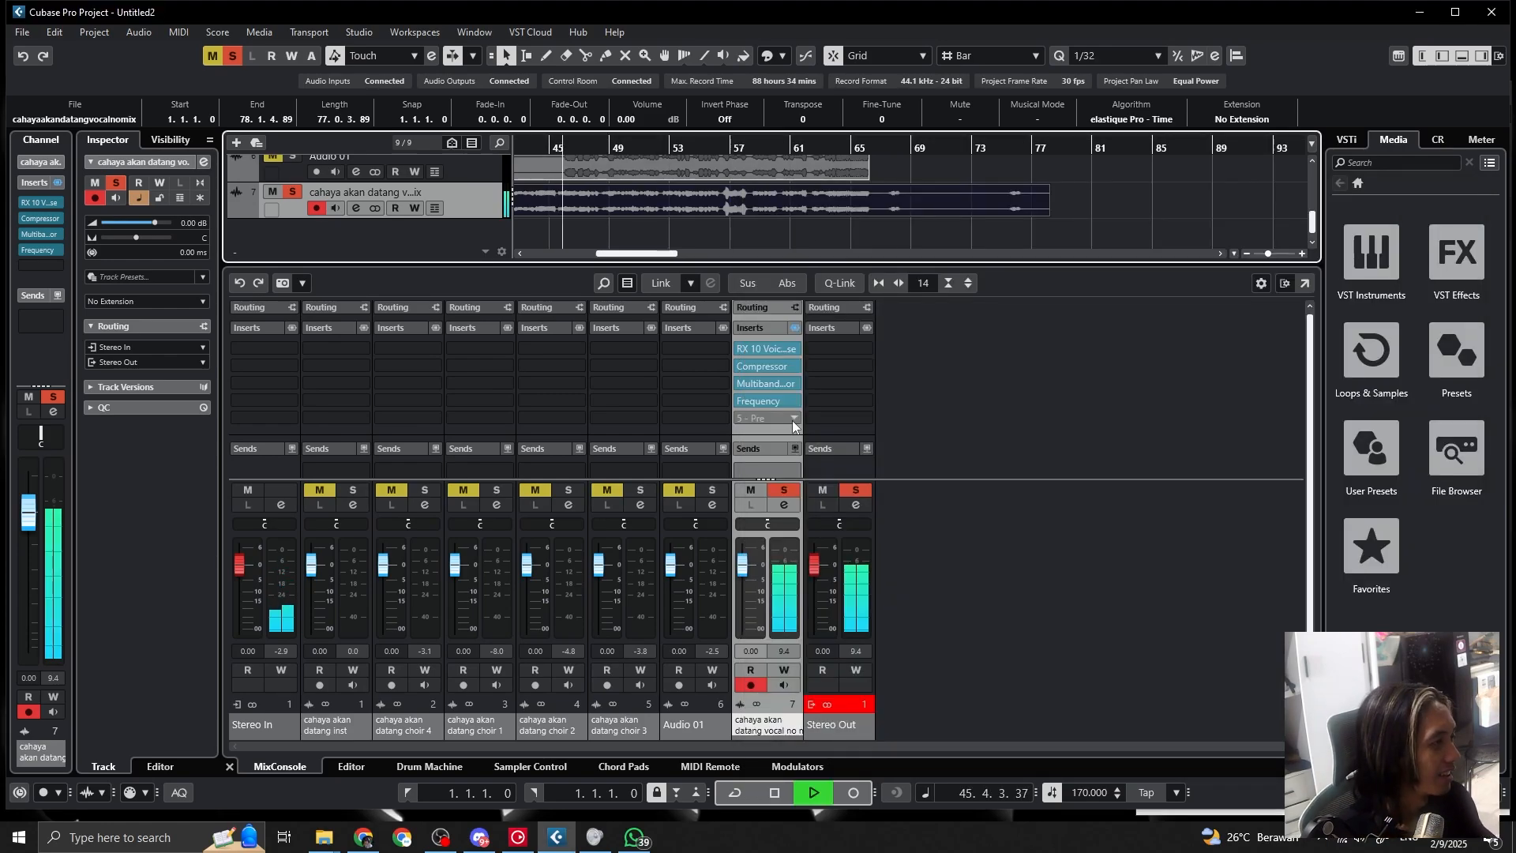
key(space)
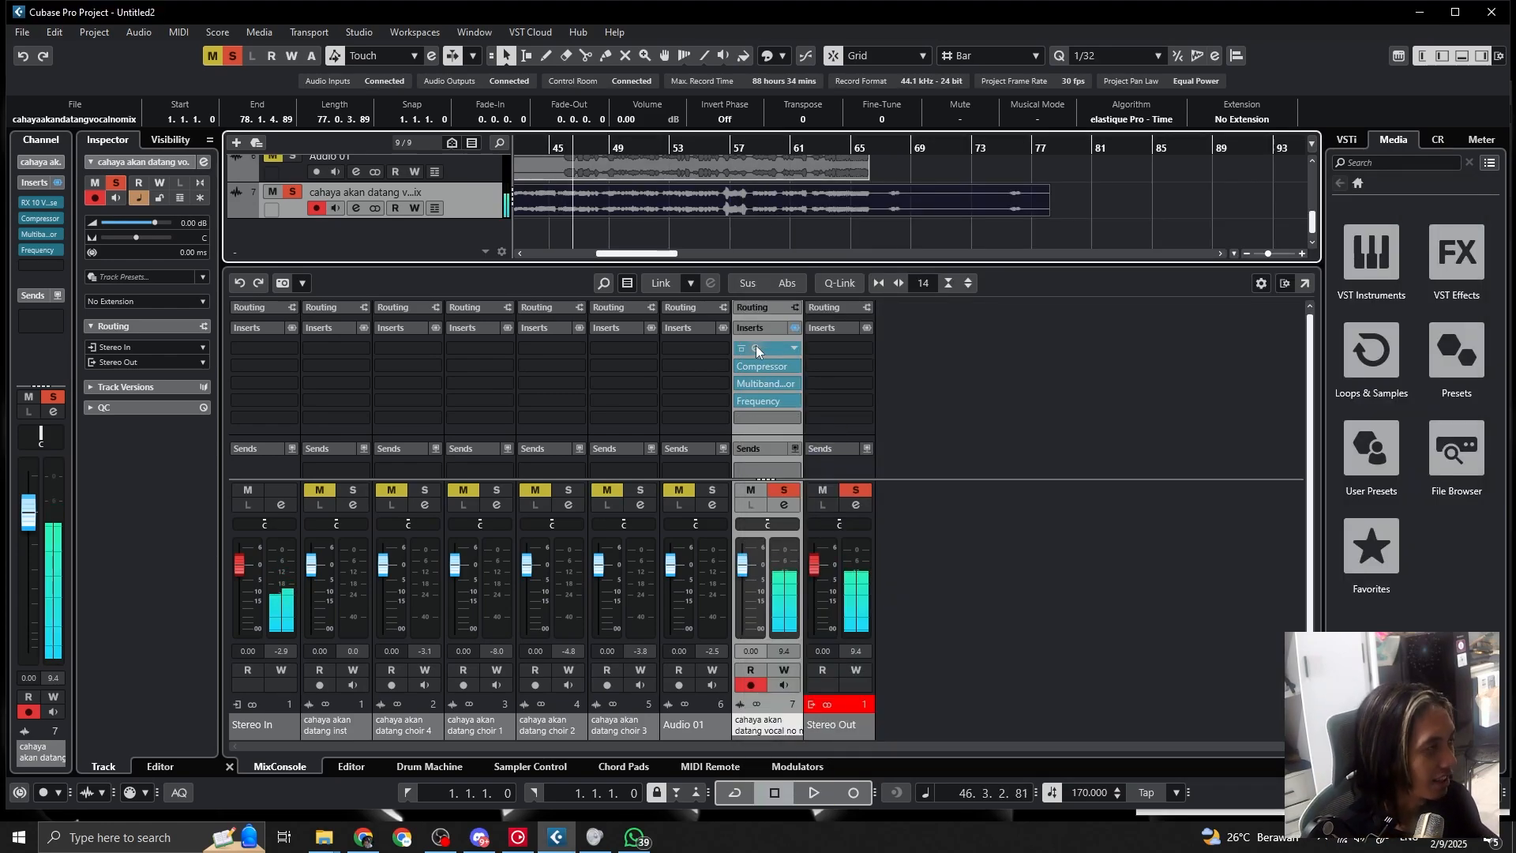
click(770, 401)
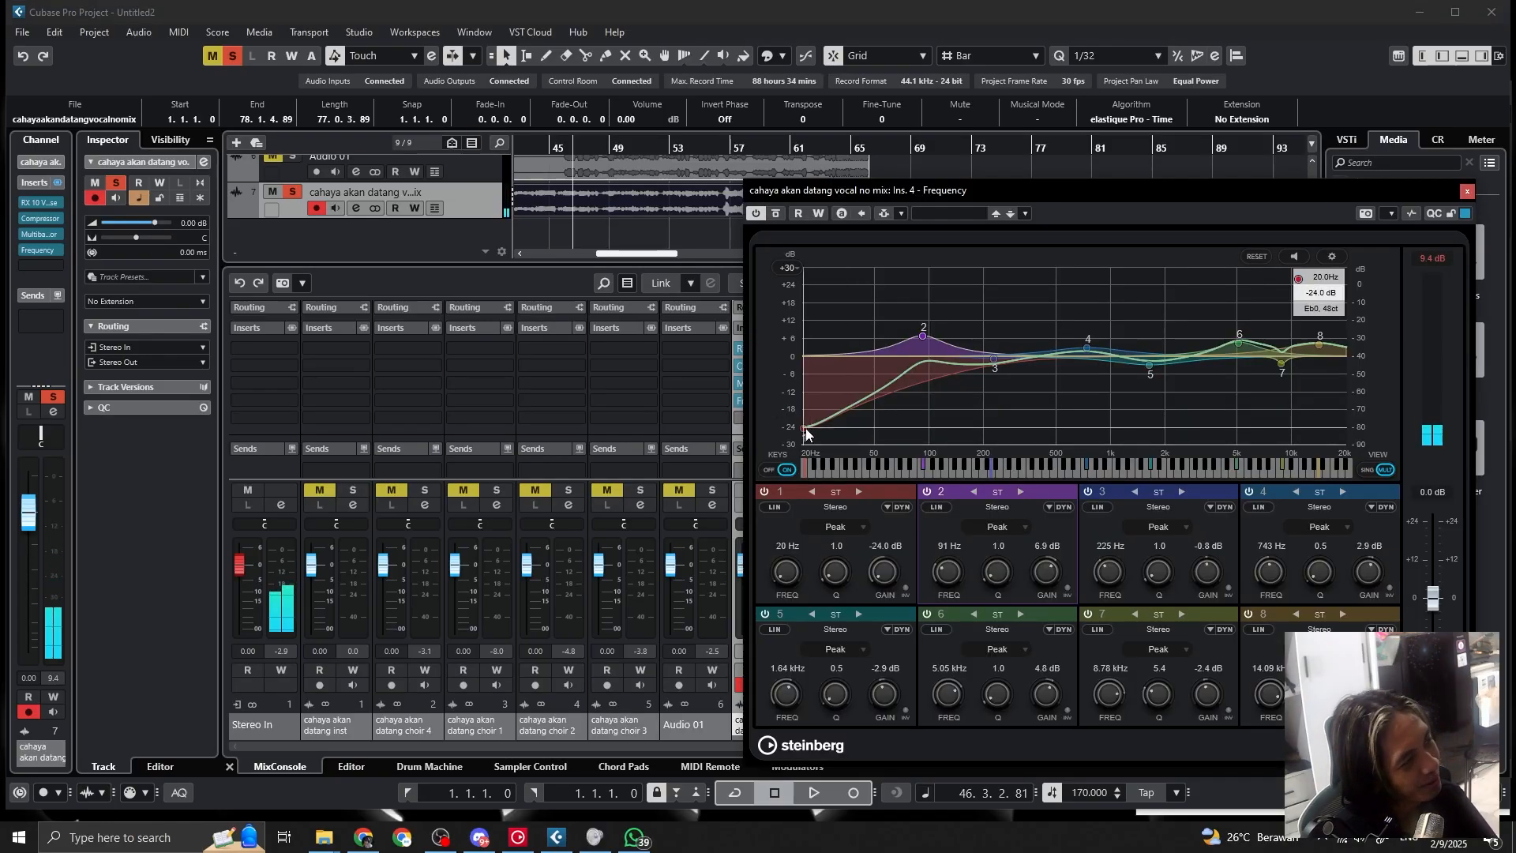
key(Escape)
Load Abbey Road Saturator Stereo in the vocal no mix channel's fifth insert slot
click(791, 420)
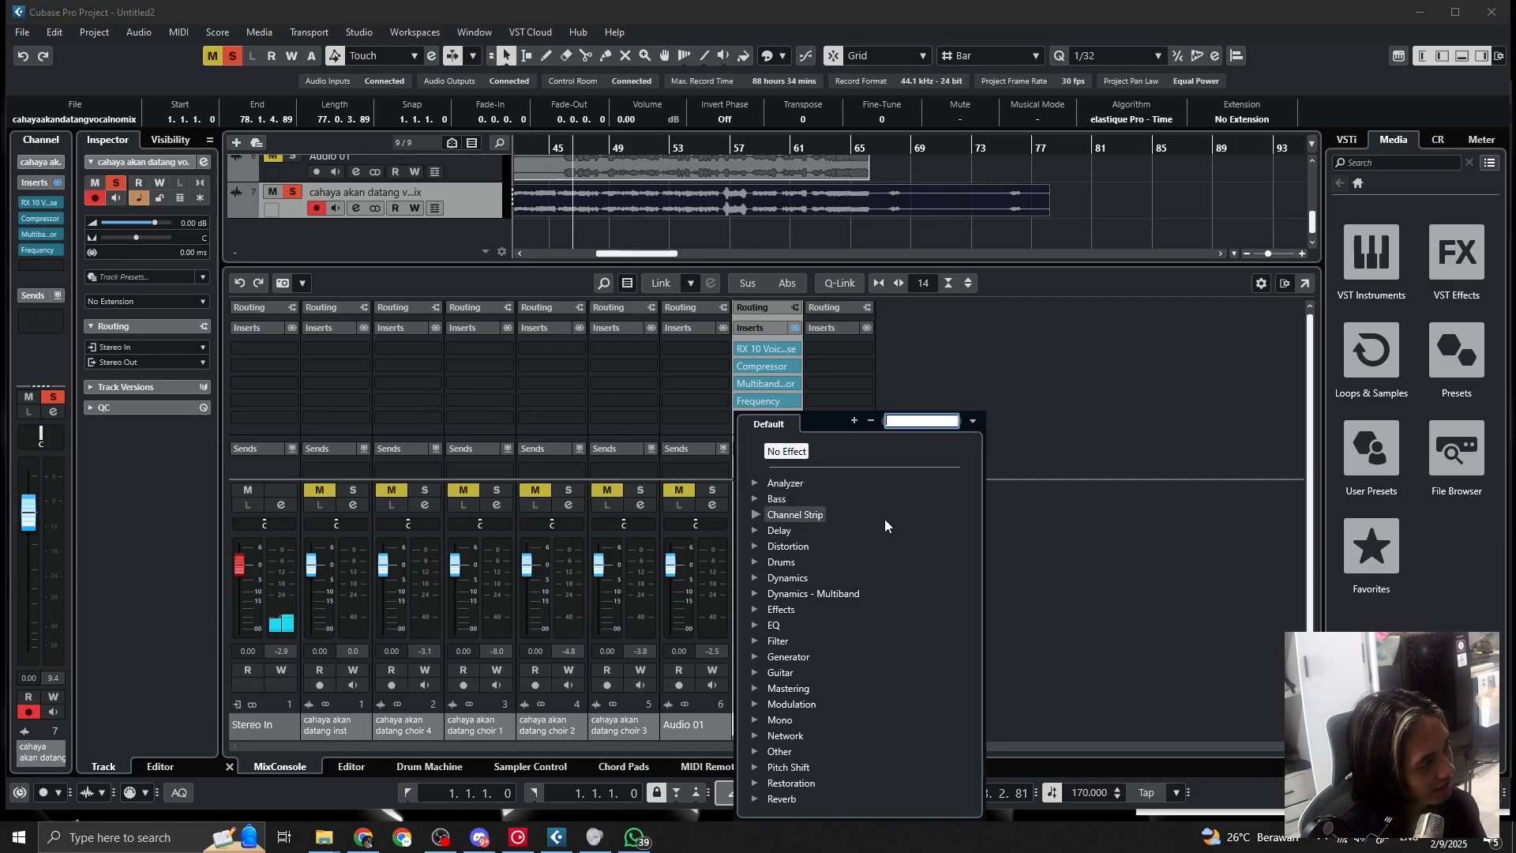
text(decap)
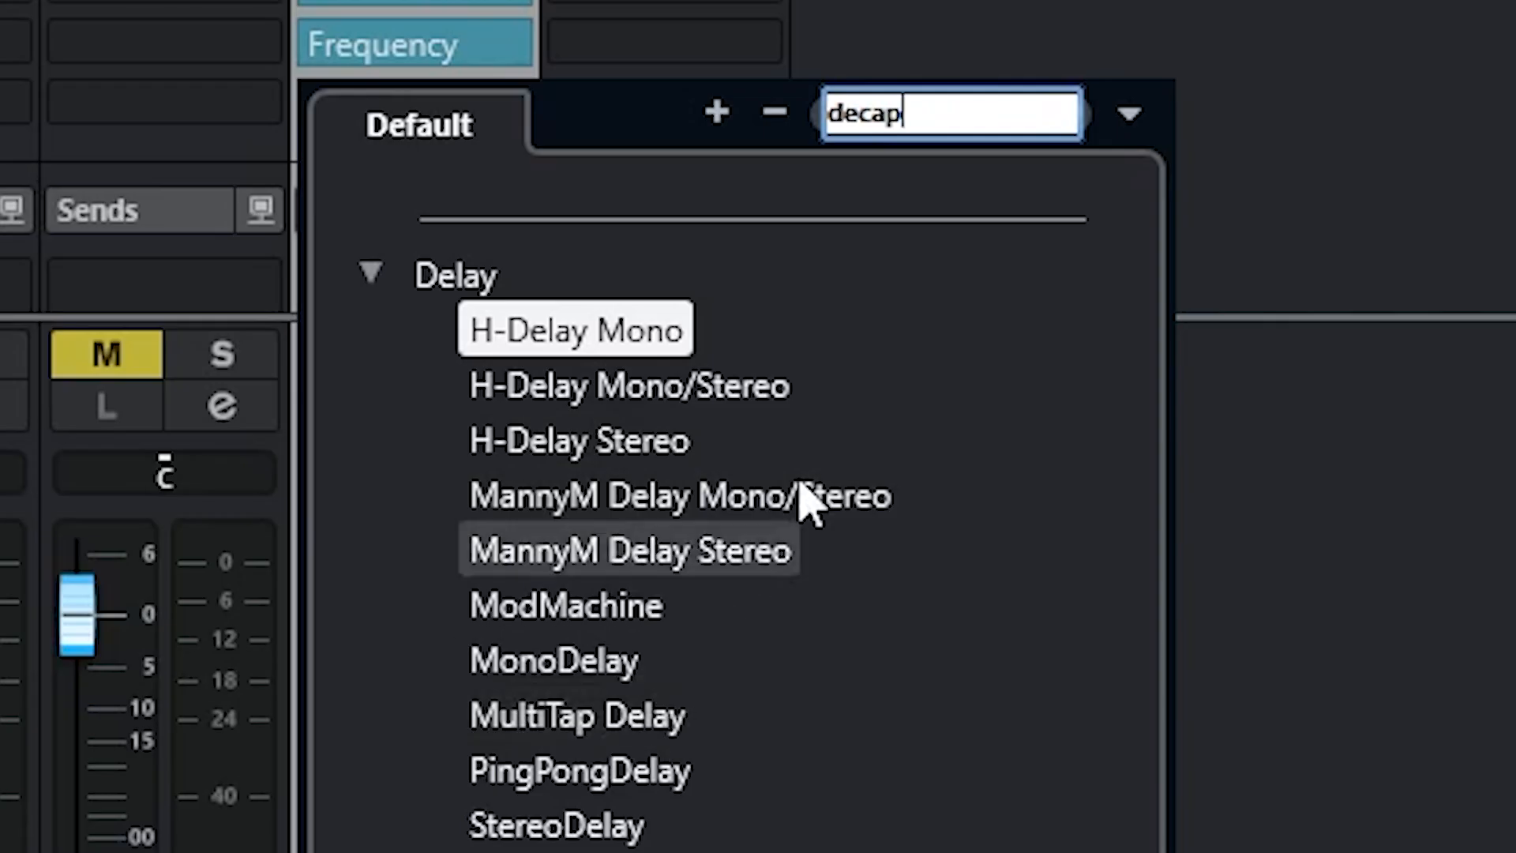
key(BackSpace)
key(BackSpace)
key(BackSpace)
key(BackSpace)
key(BackSpace)
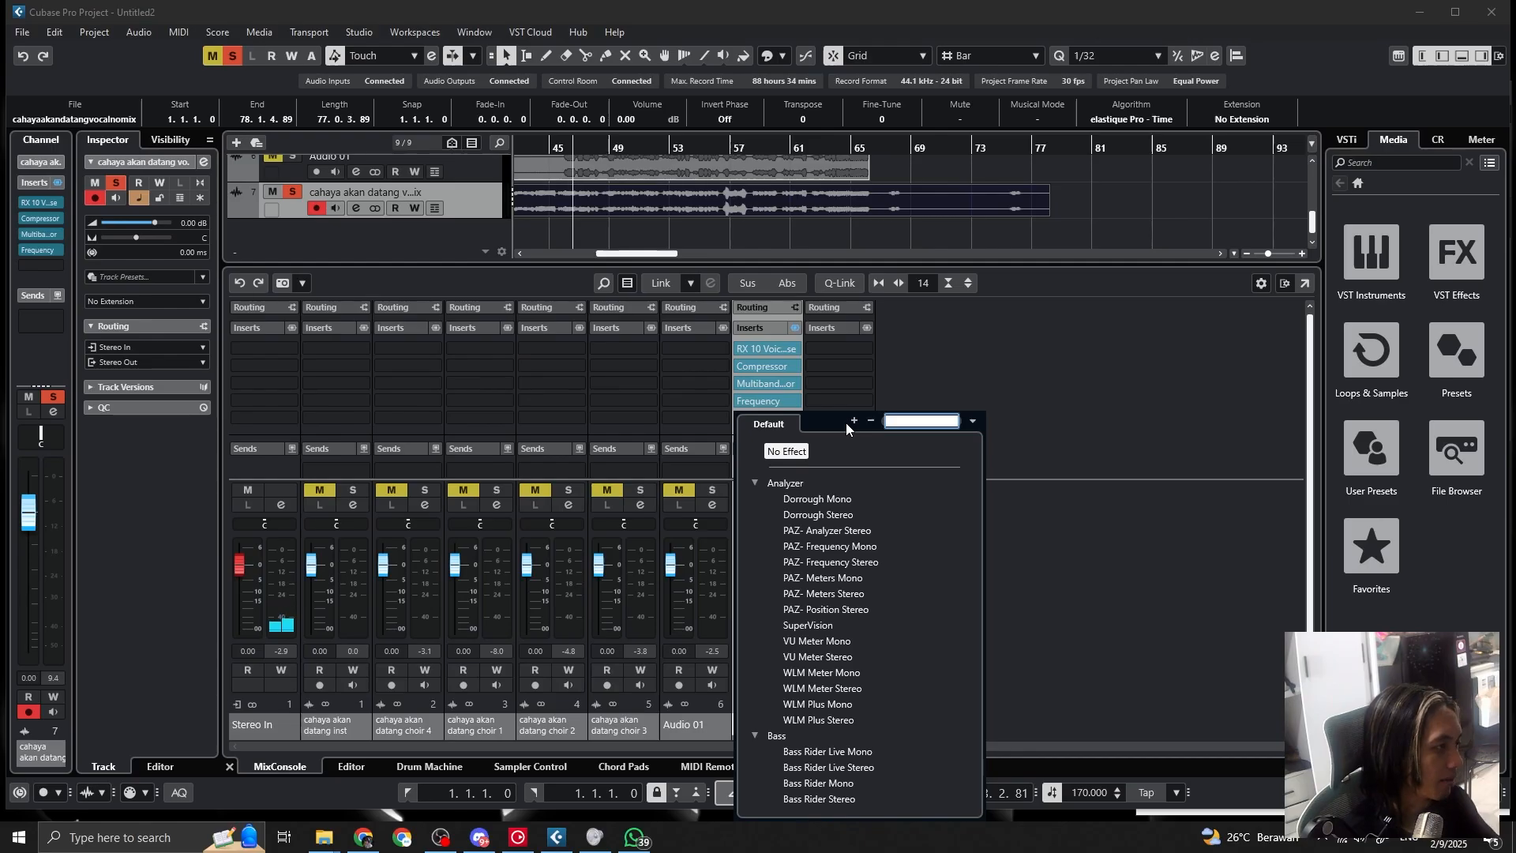
text(satura)
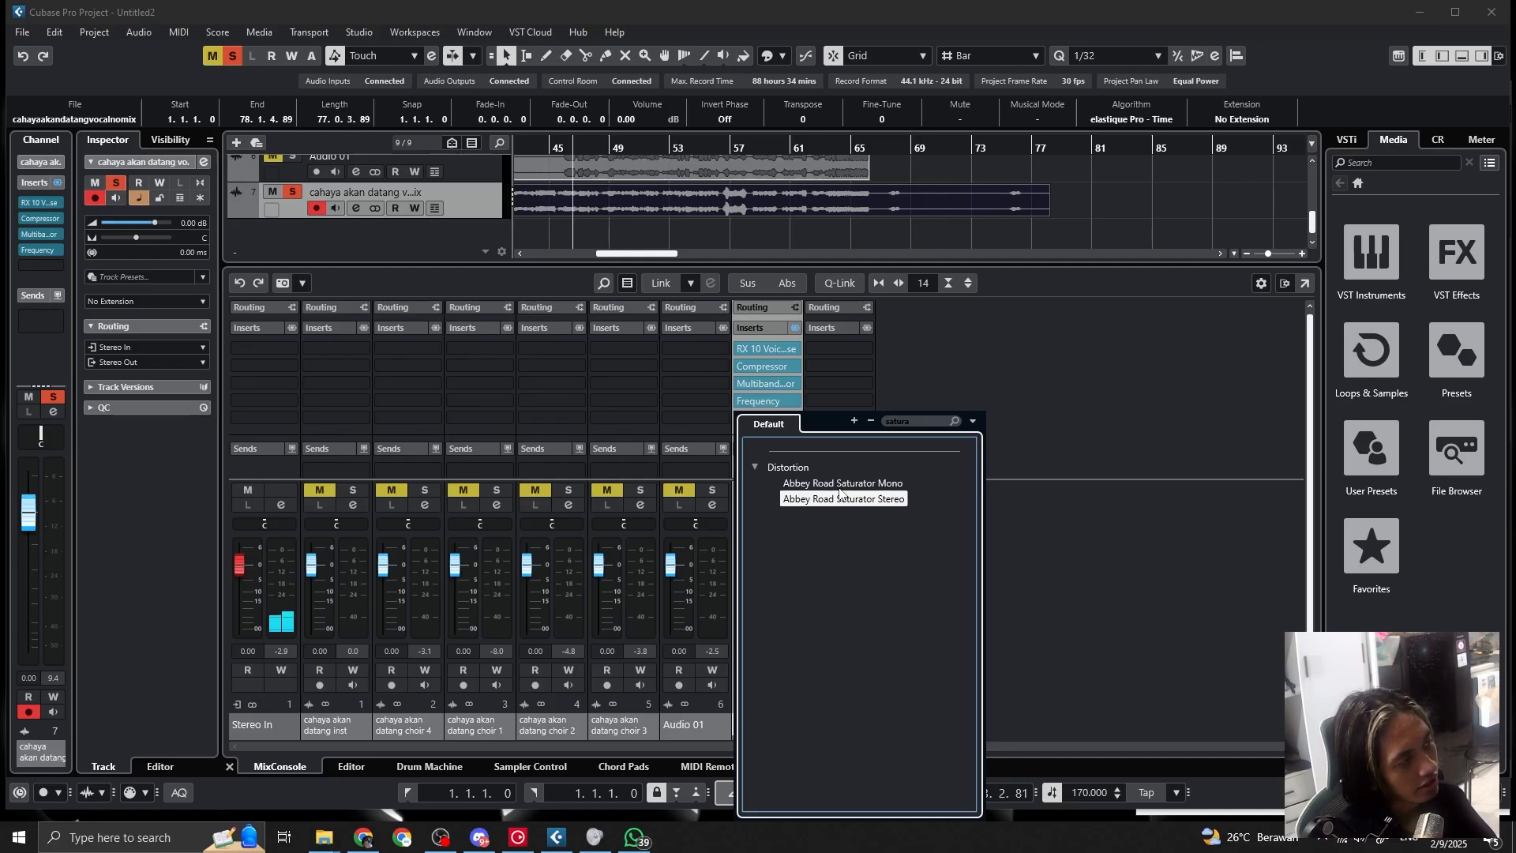
click(652, 471)
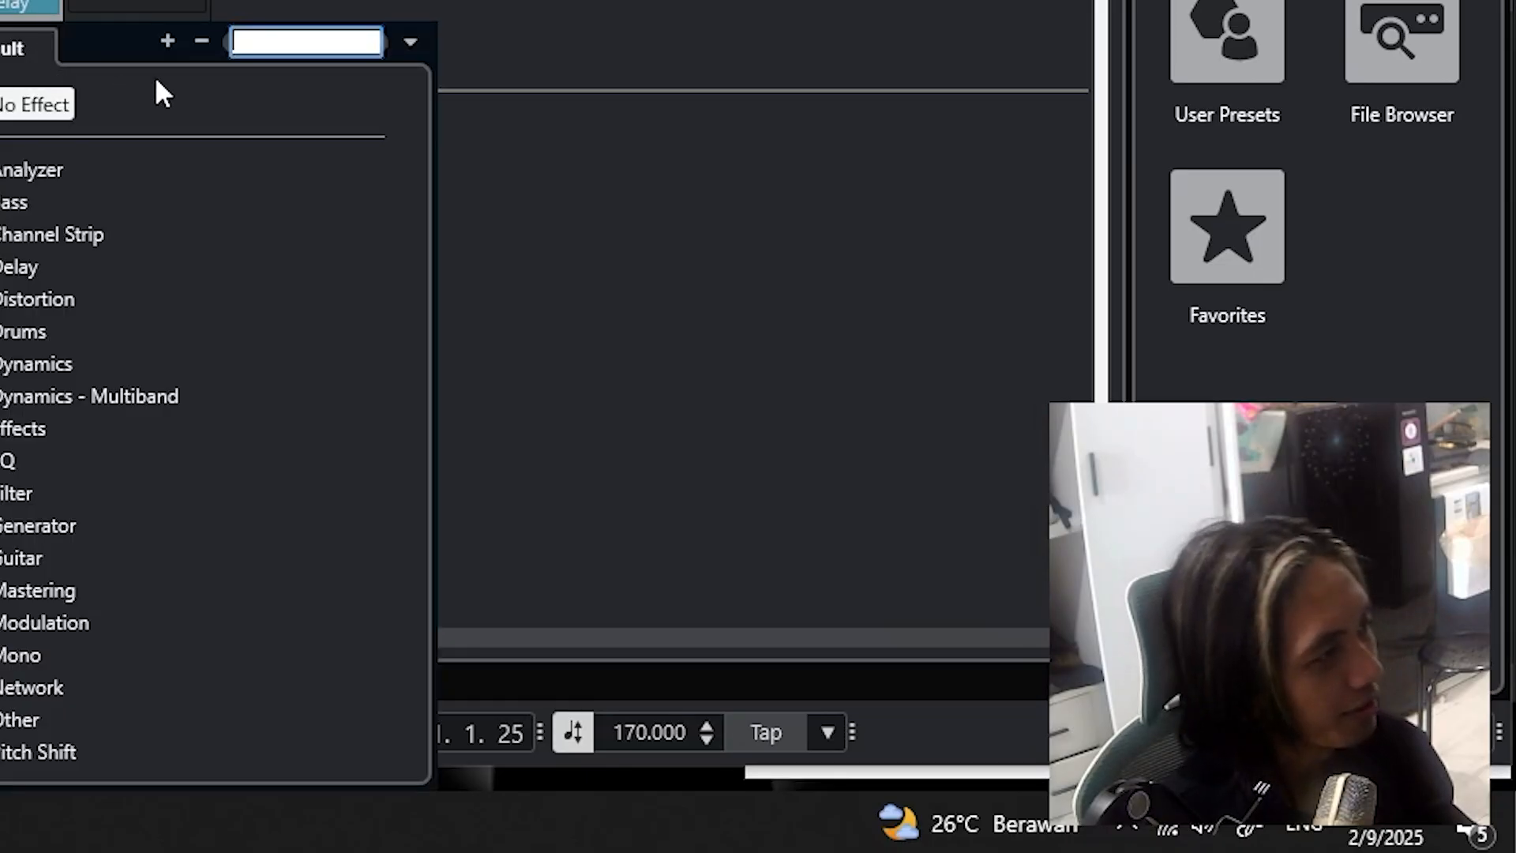
Try the RoomWorks reverb in the vocal's seventh insert slot and move its window clear of the timeline during playback
text(reverb)
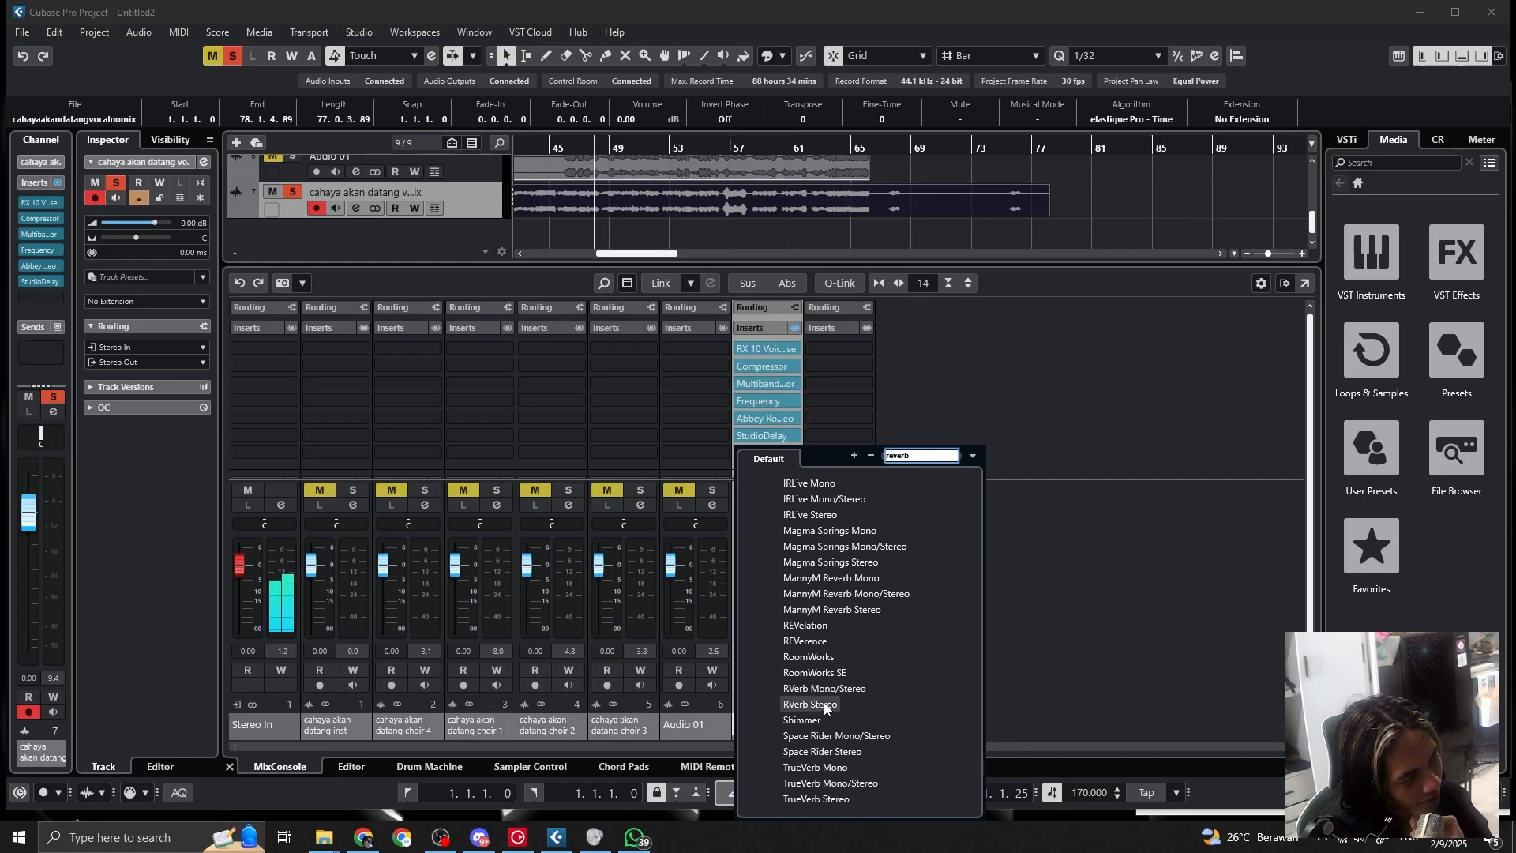
click(818, 657)
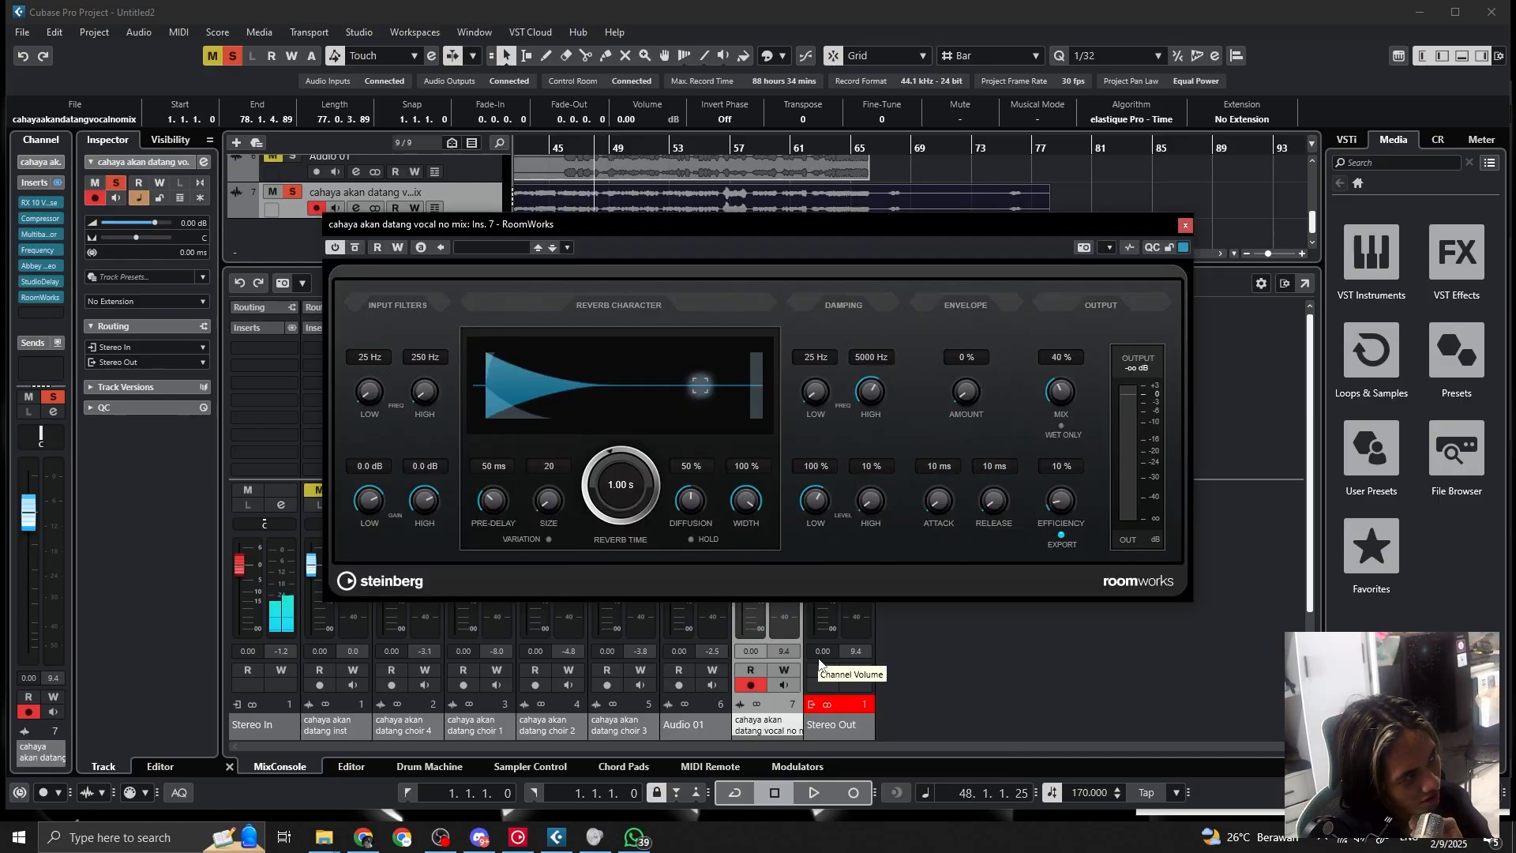
key(space)
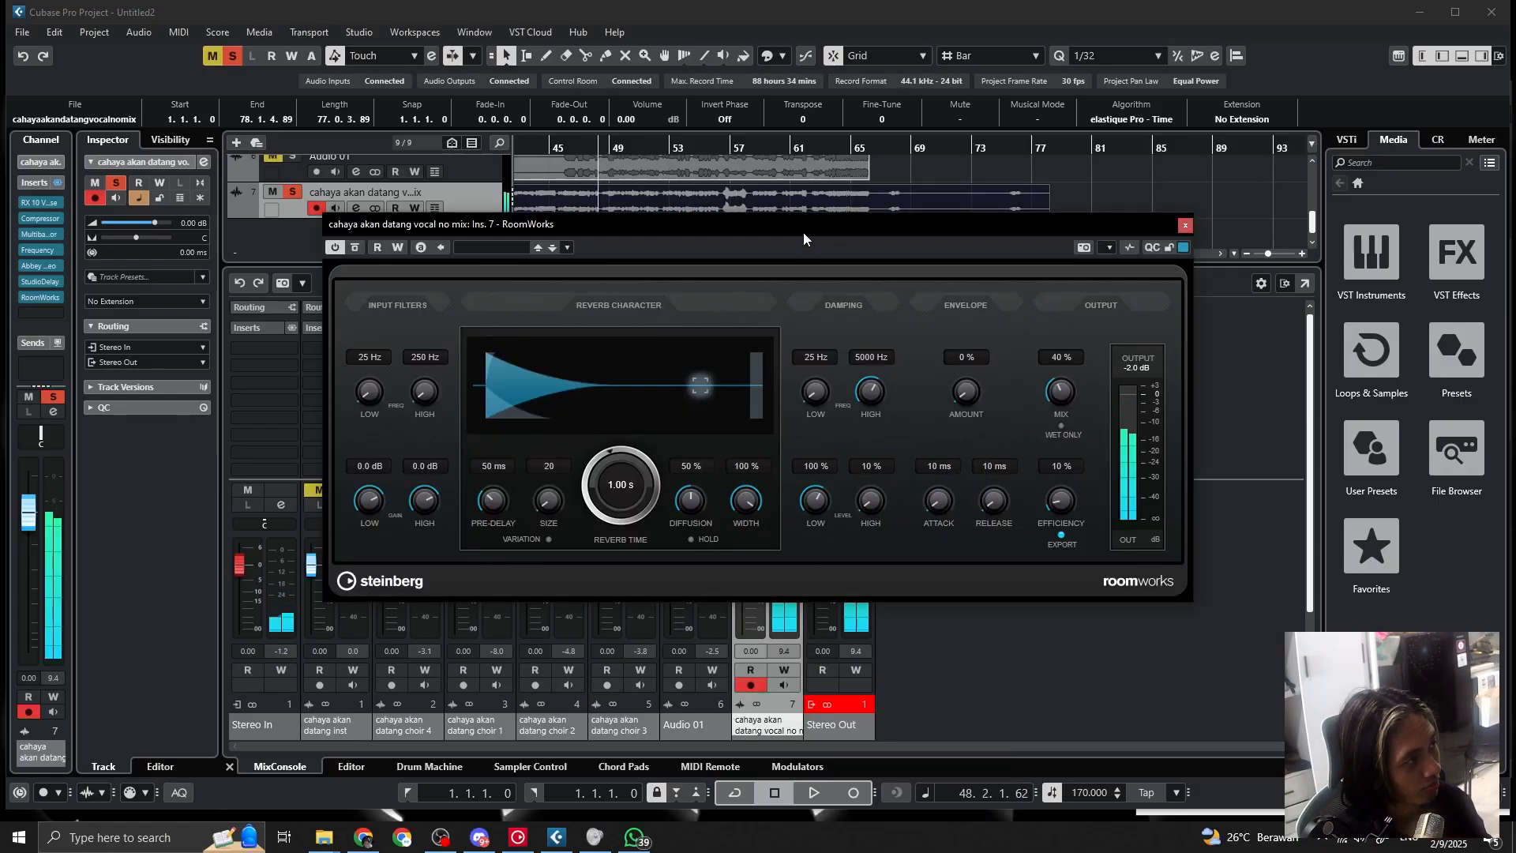
drag(927, 231, 988, 366)
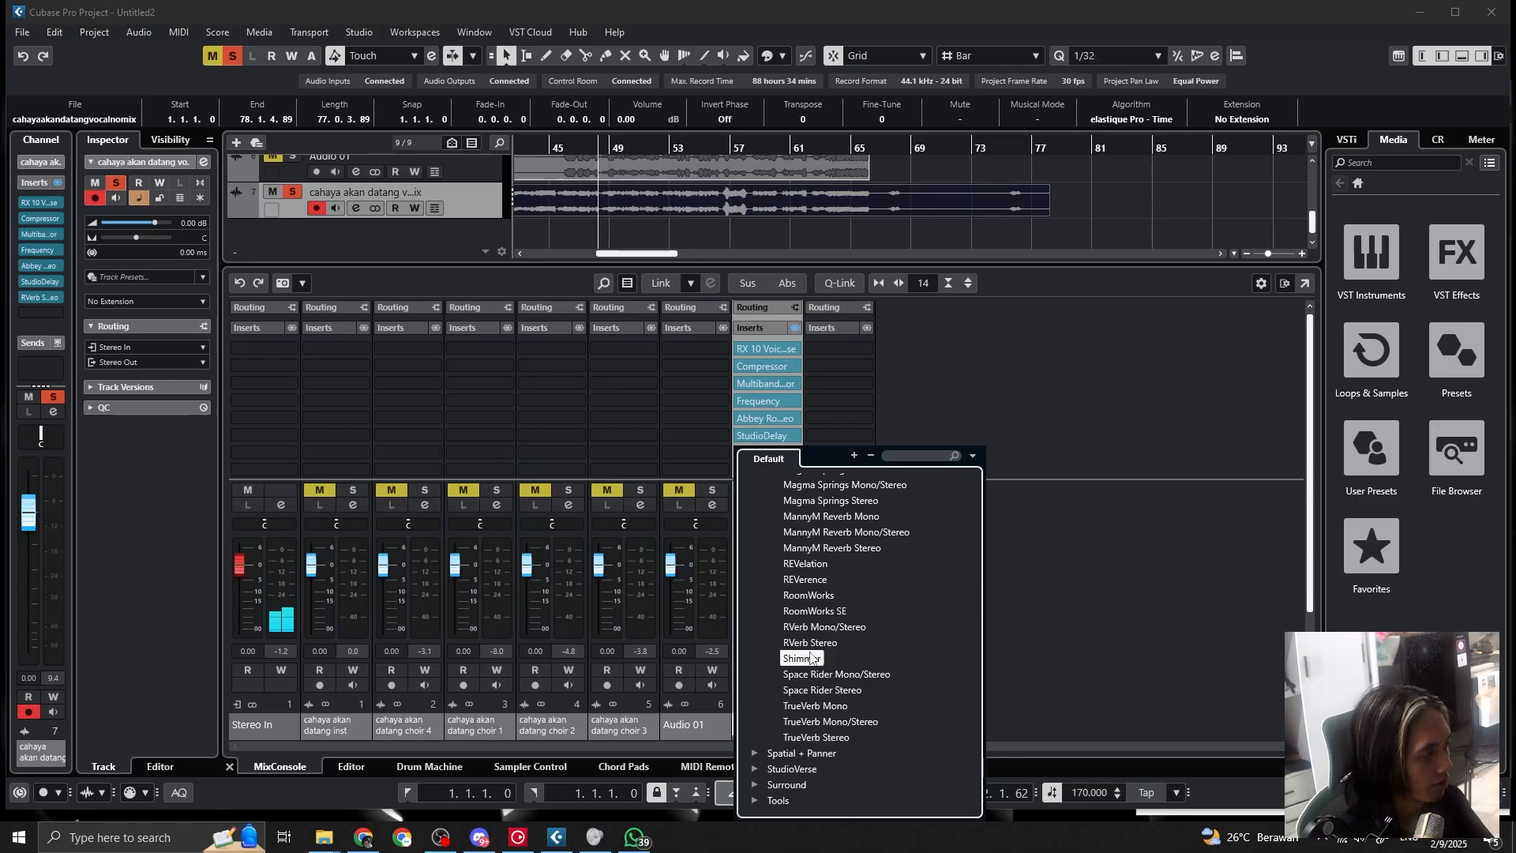
Load Shimmer in the vocal's seventh insert slot and set feedback 4%, reverb 74%, pitch 0.09 st, intensity 44% and mix 9% during playback
click(811, 655)
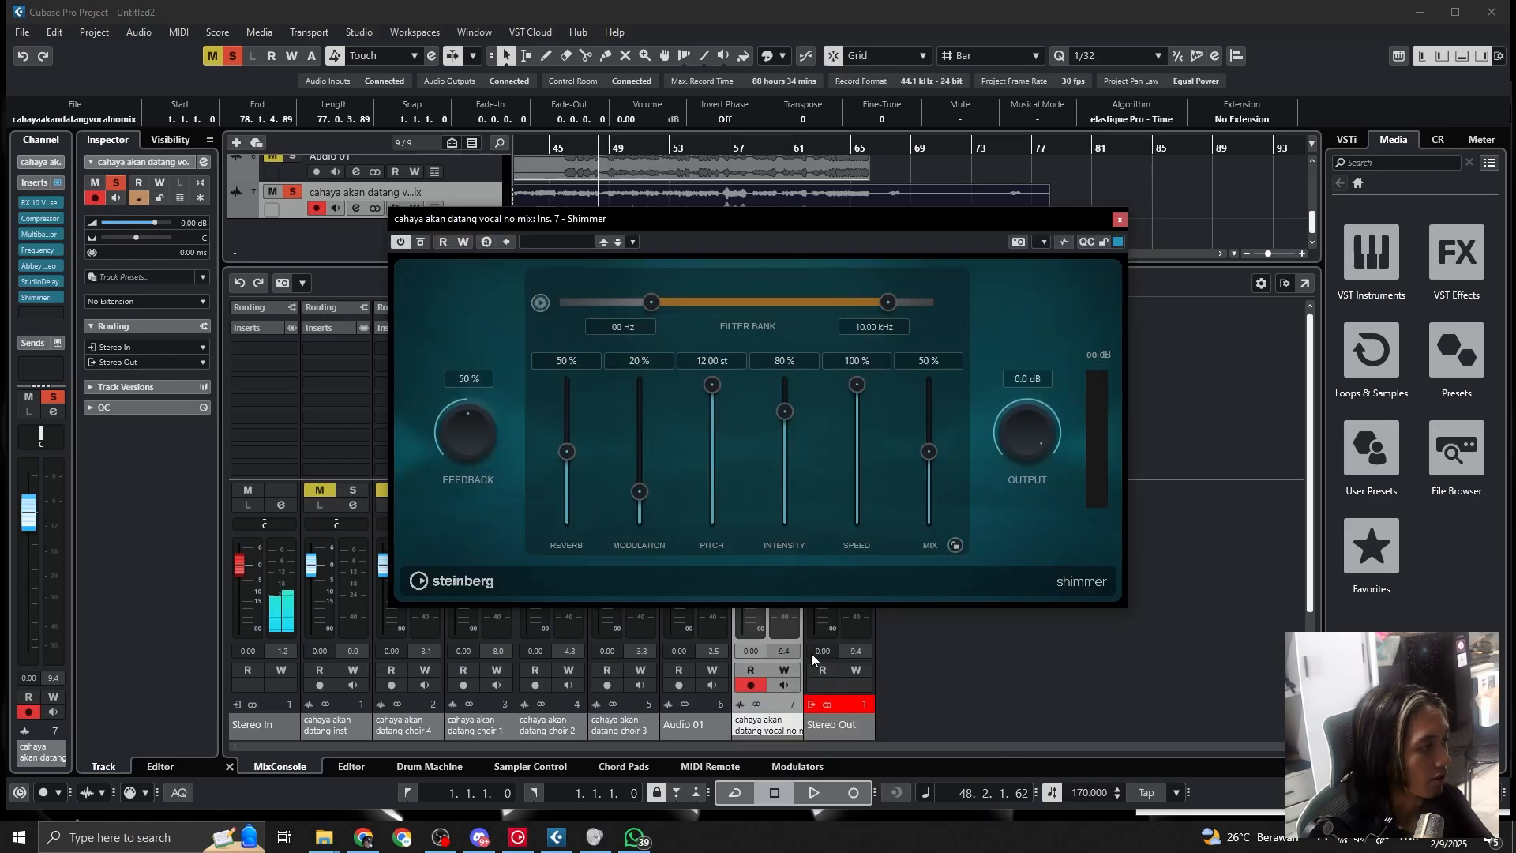
drag(675, 219, 830, 342)
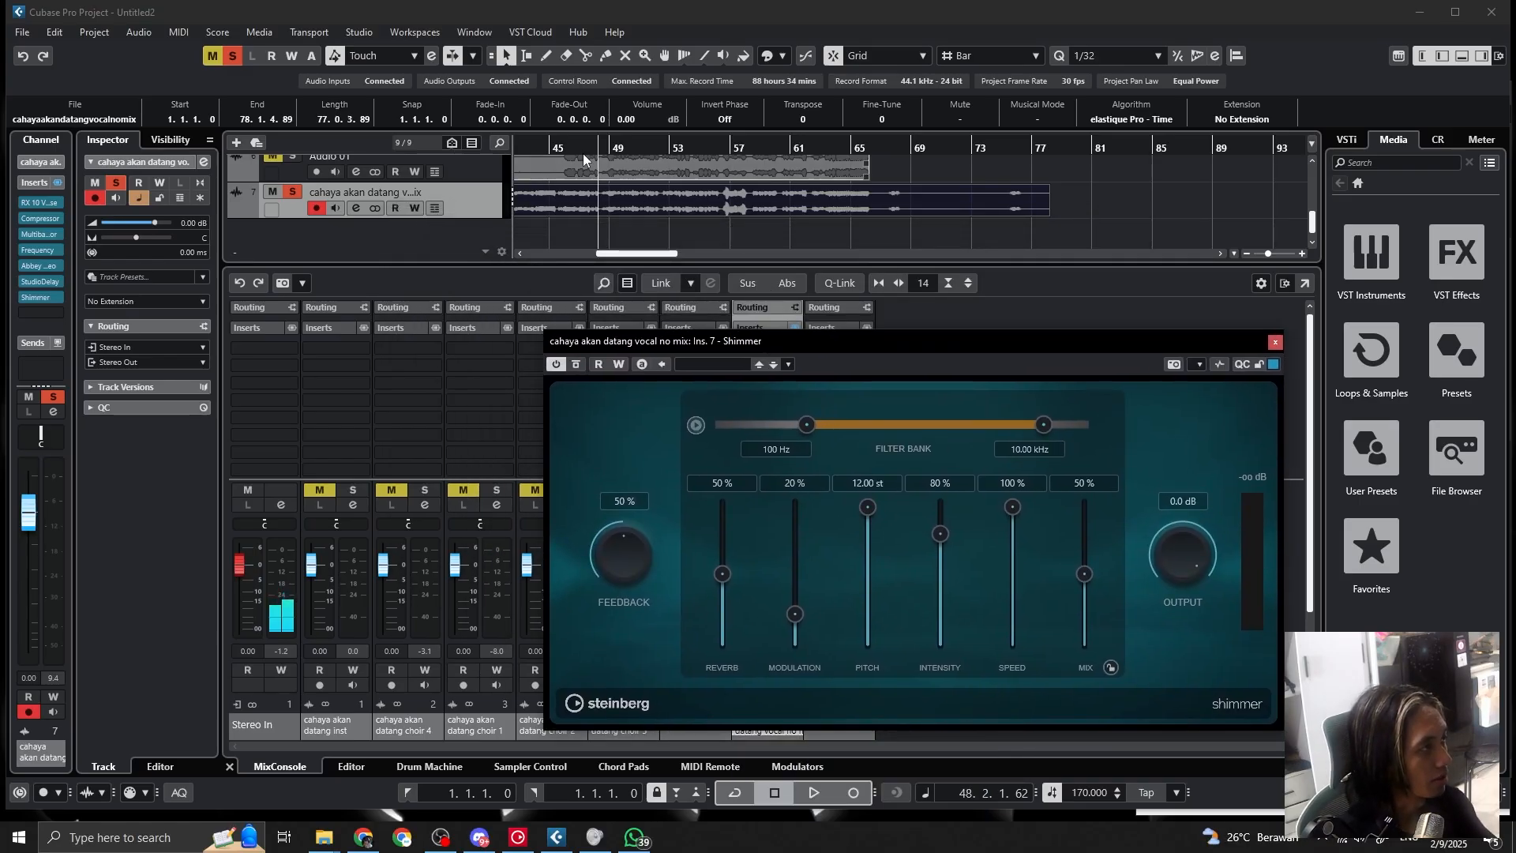
click(537, 149)
key(space)
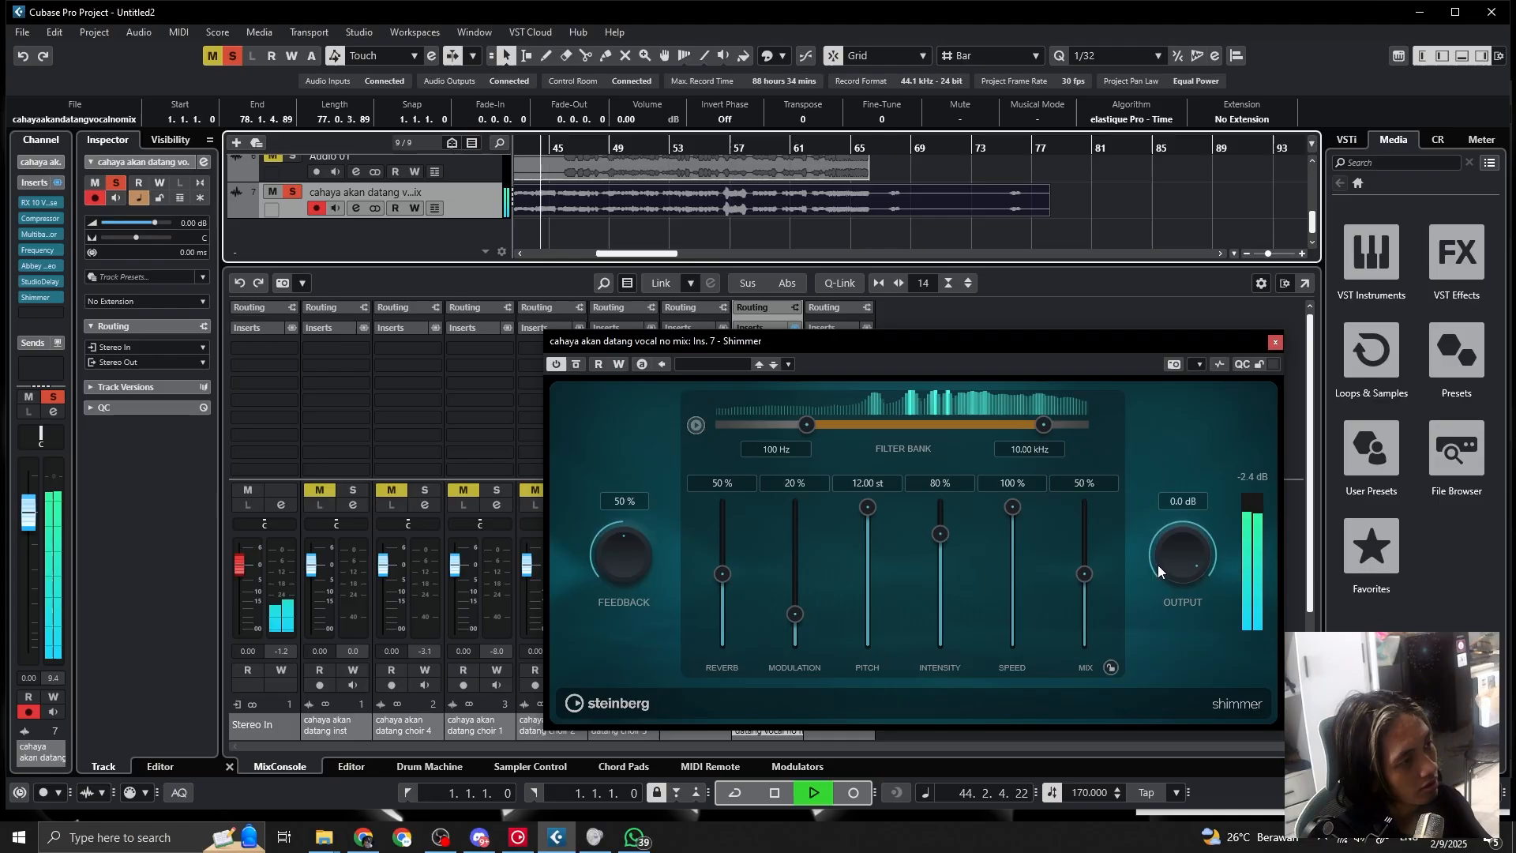
key(space)
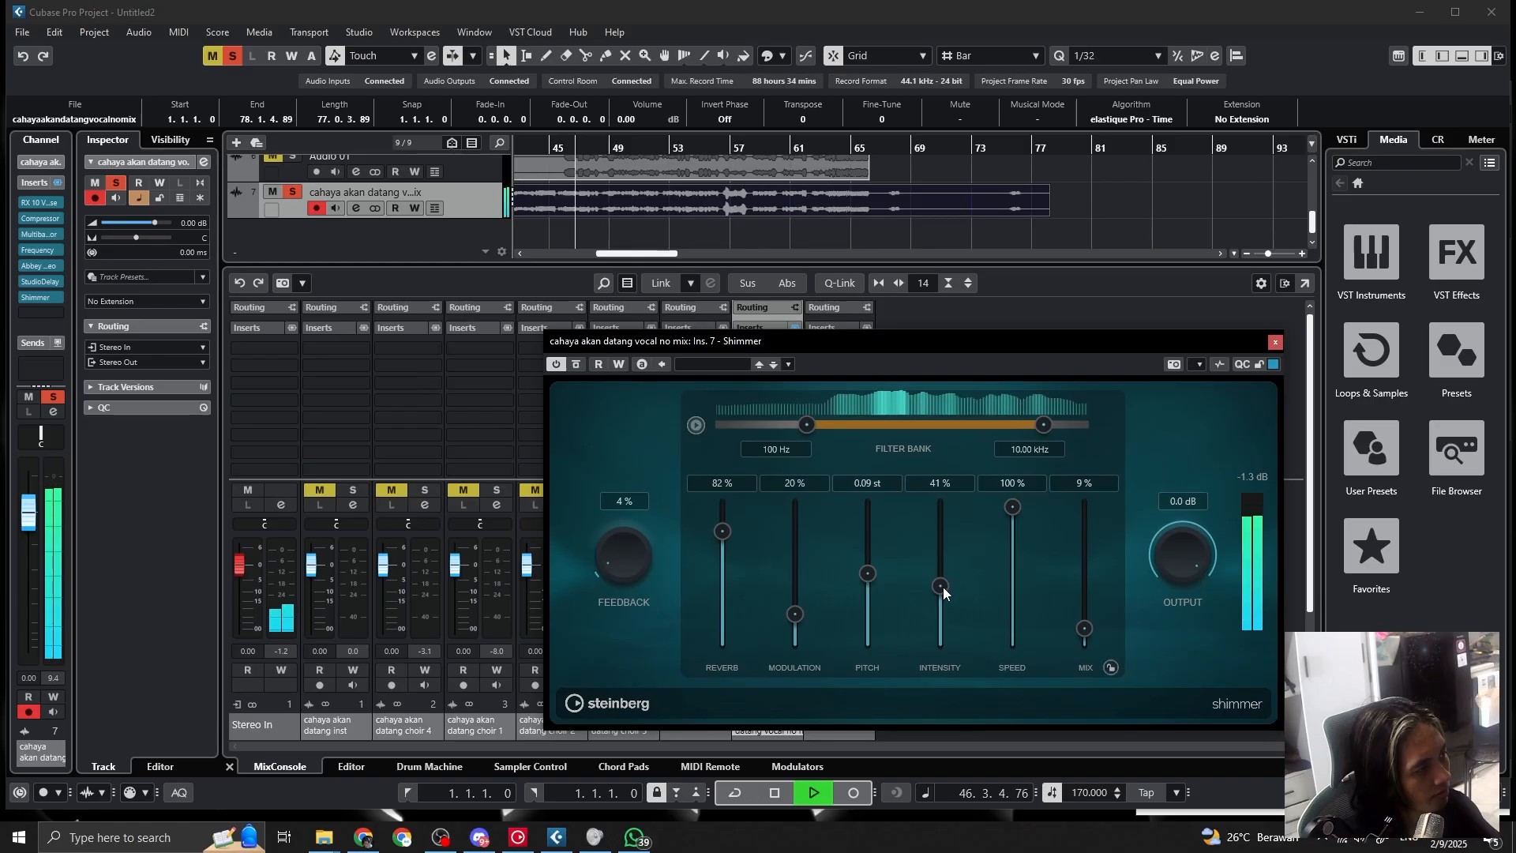
key(space)
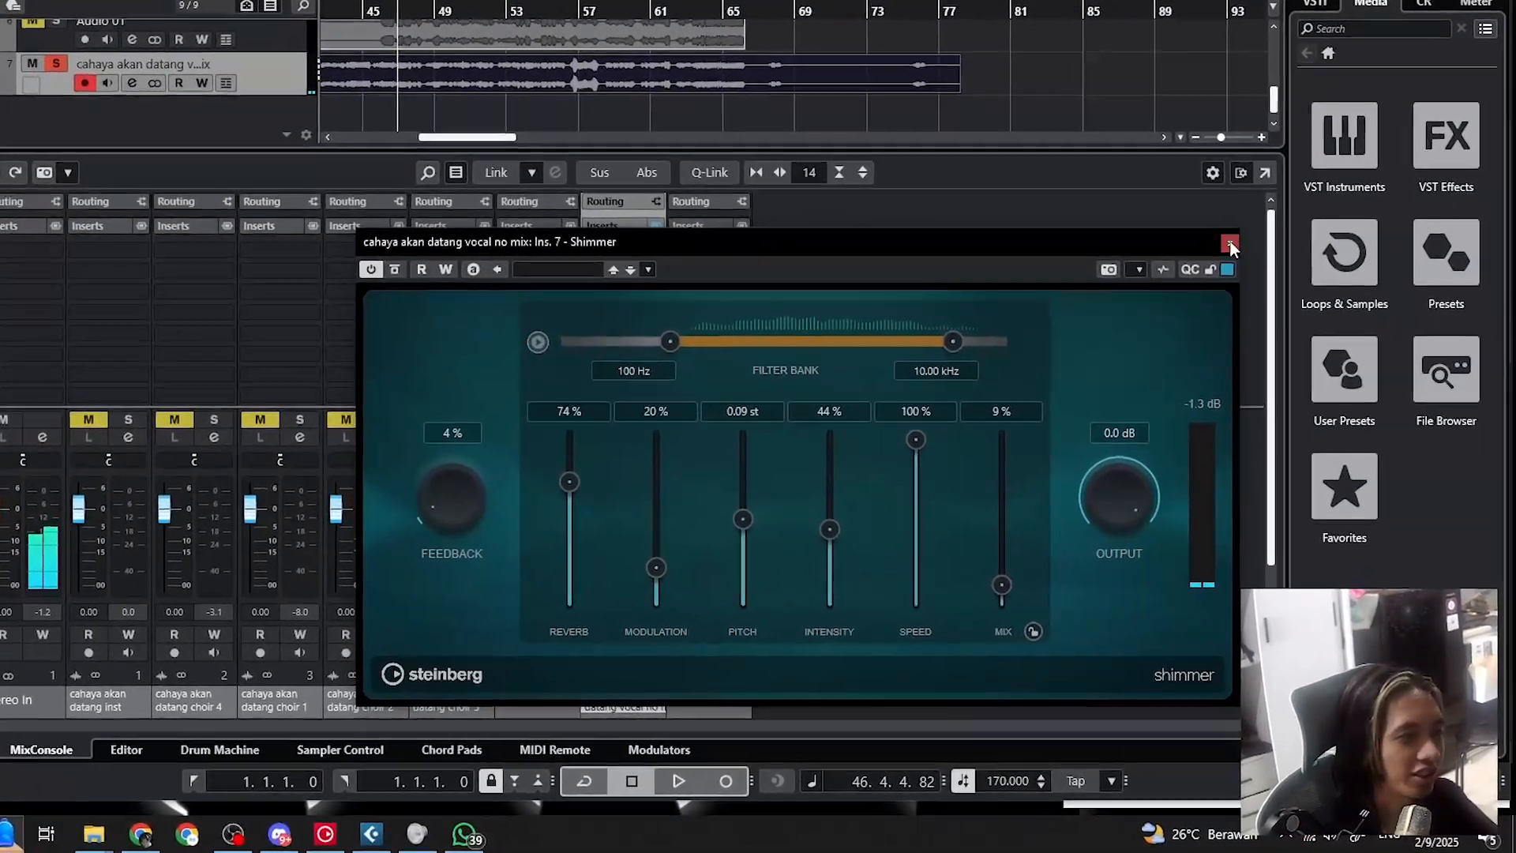
click(1230, 245)
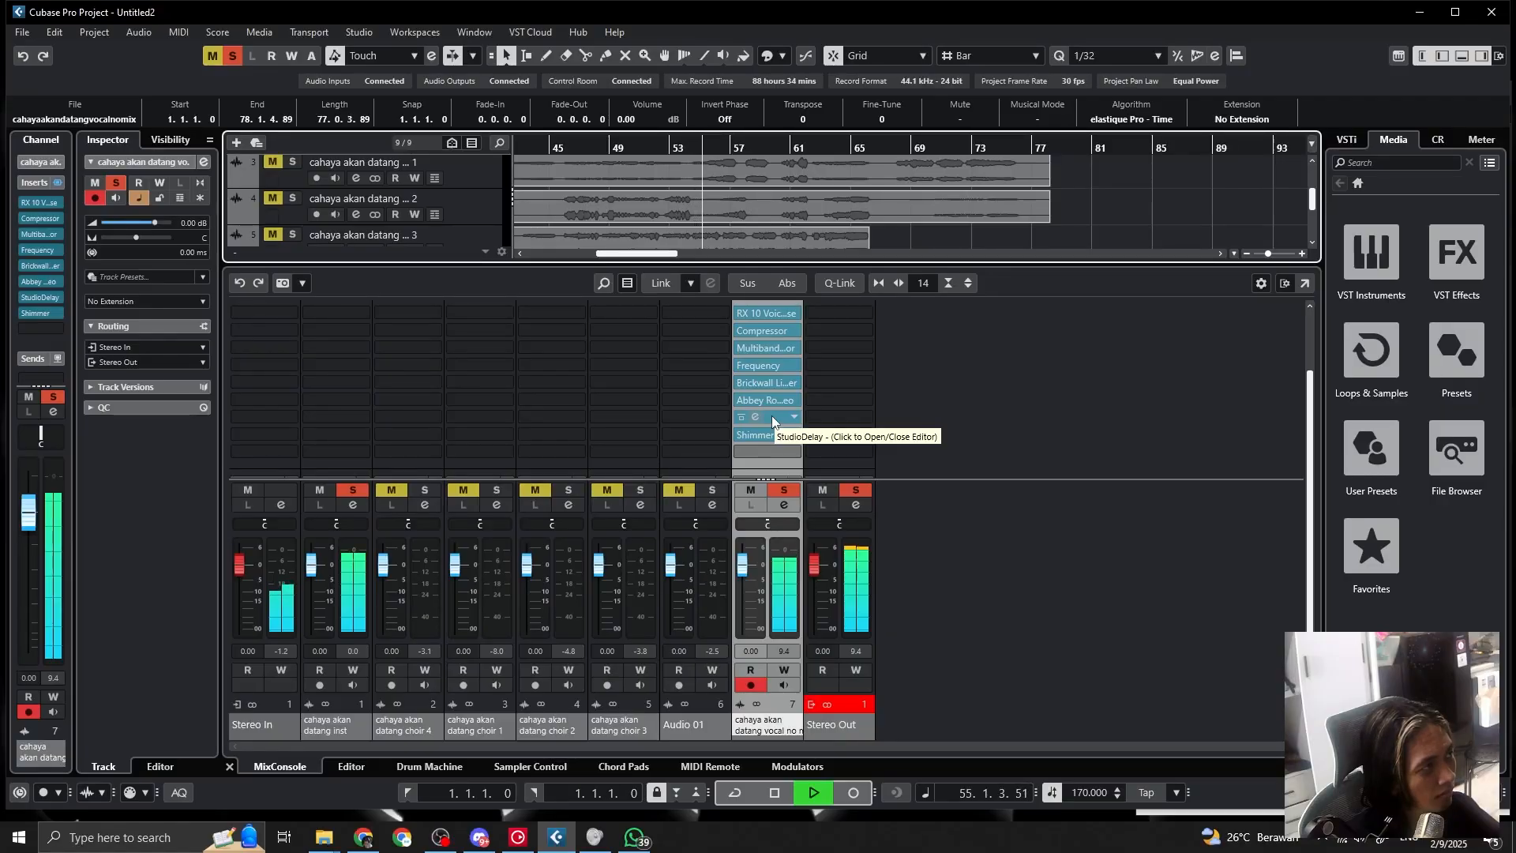
Inspect the vocal's MultibandCompressor during playback with the instrumental, close it, and return the stopped cursor to bar 44
key(space)
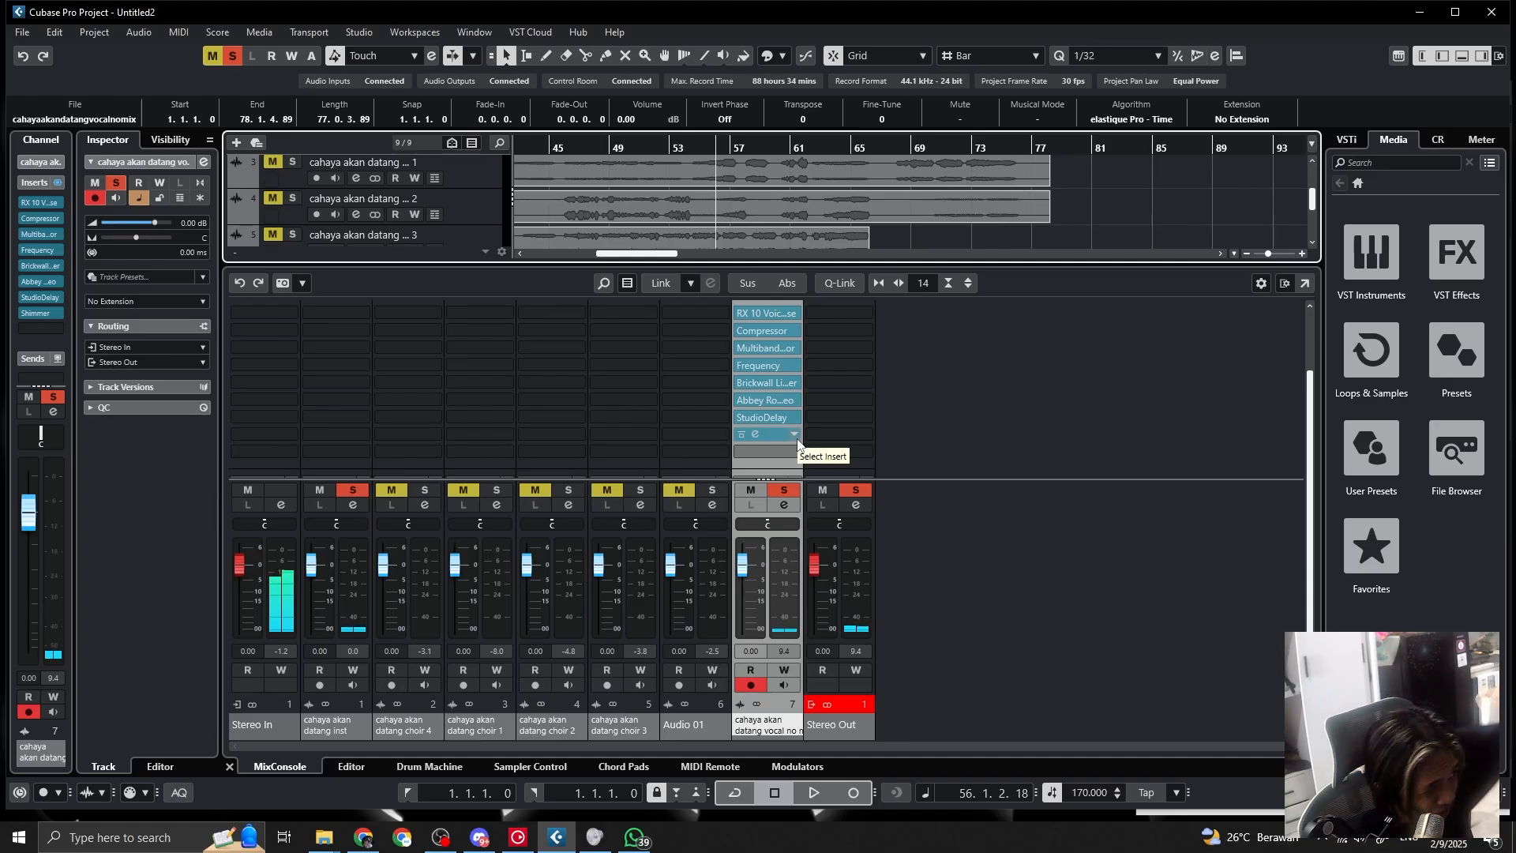
click(769, 334)
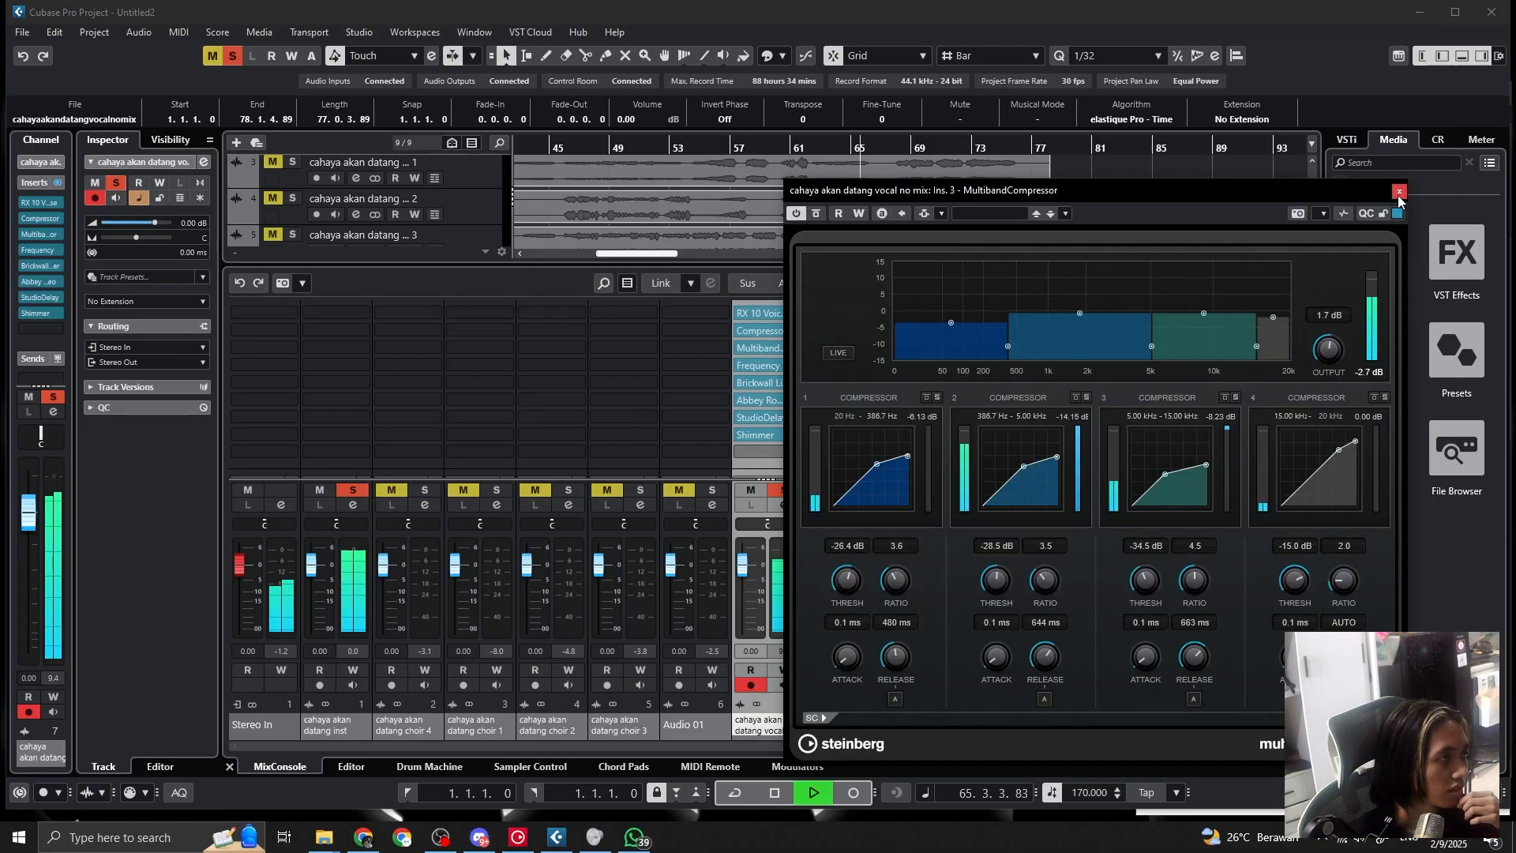
click(1401, 193)
key(space)
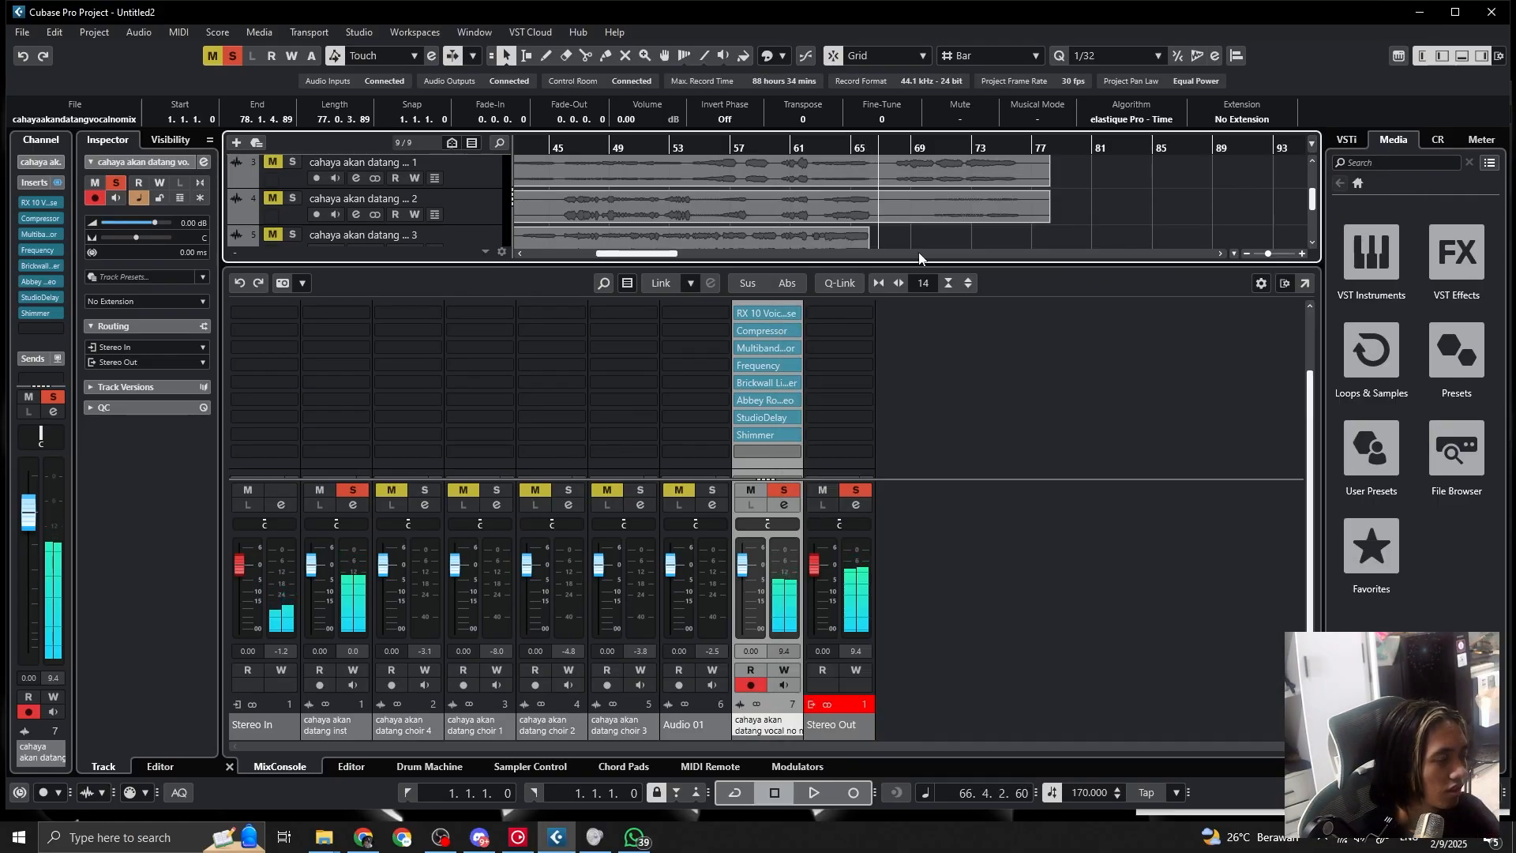
click(541, 150)
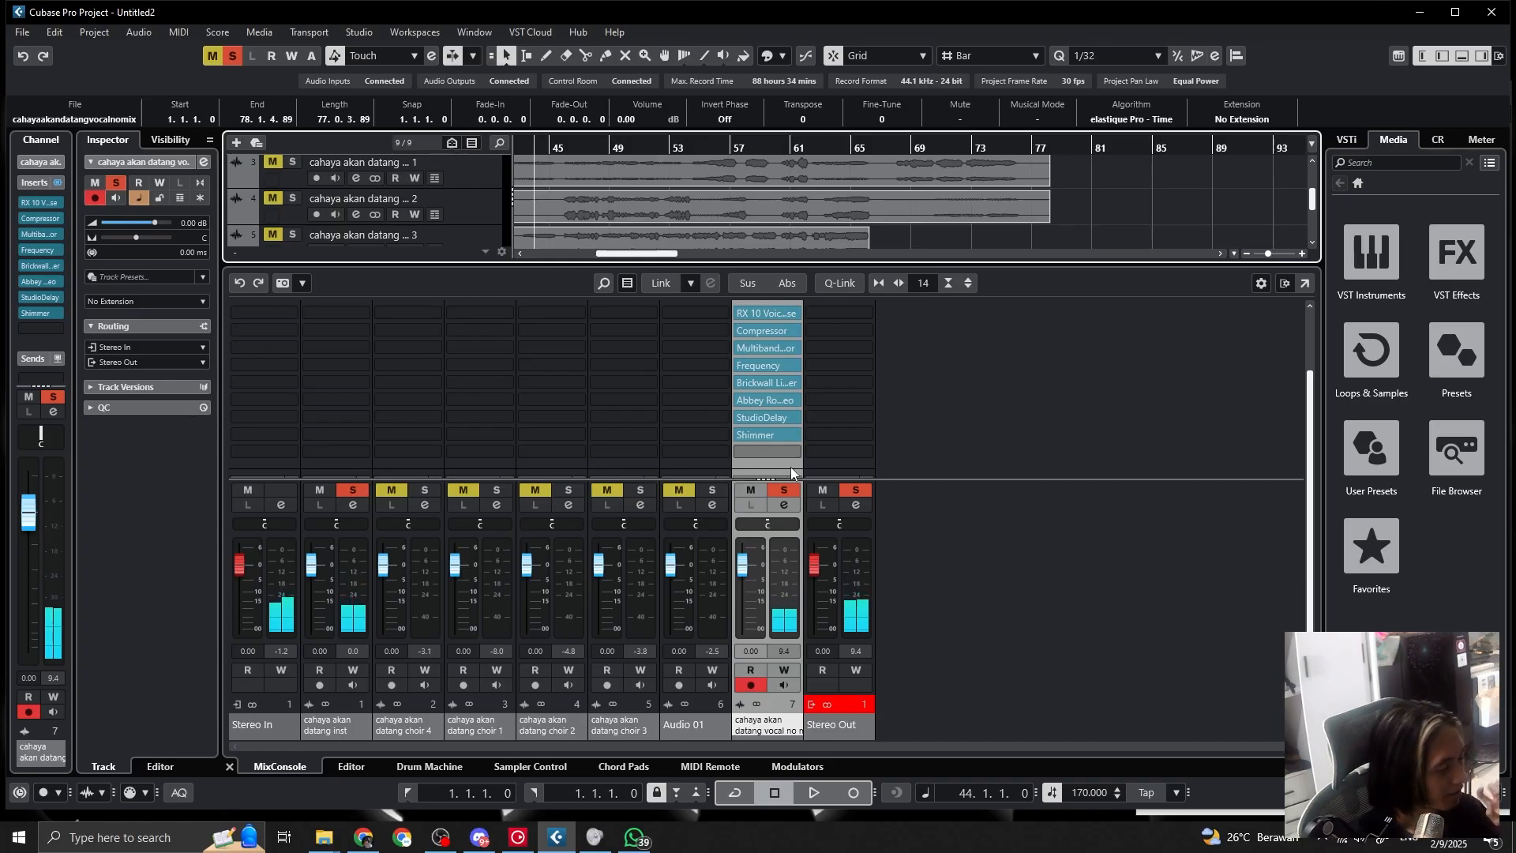
mouse_move(795, 433)
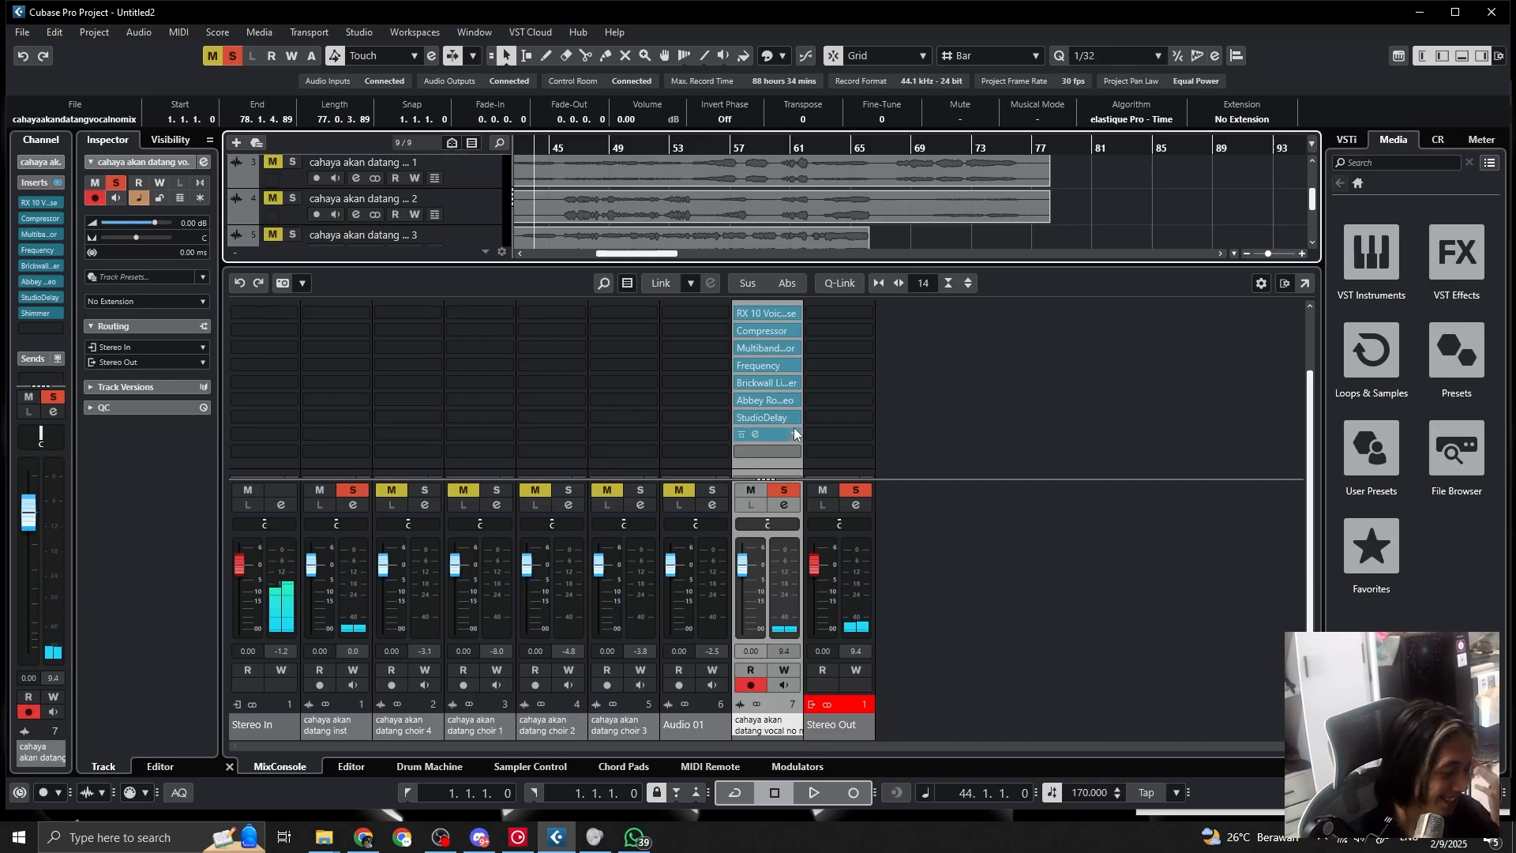
Enlarge the track area to select the choir 1 and choir 2 events together, and give the mixer its space back
drag(737, 490, 509, 434)
scroll(557, 336, up, 2)
scroll(557, 336, down, 2)
scroll(750, 399, up, 1)
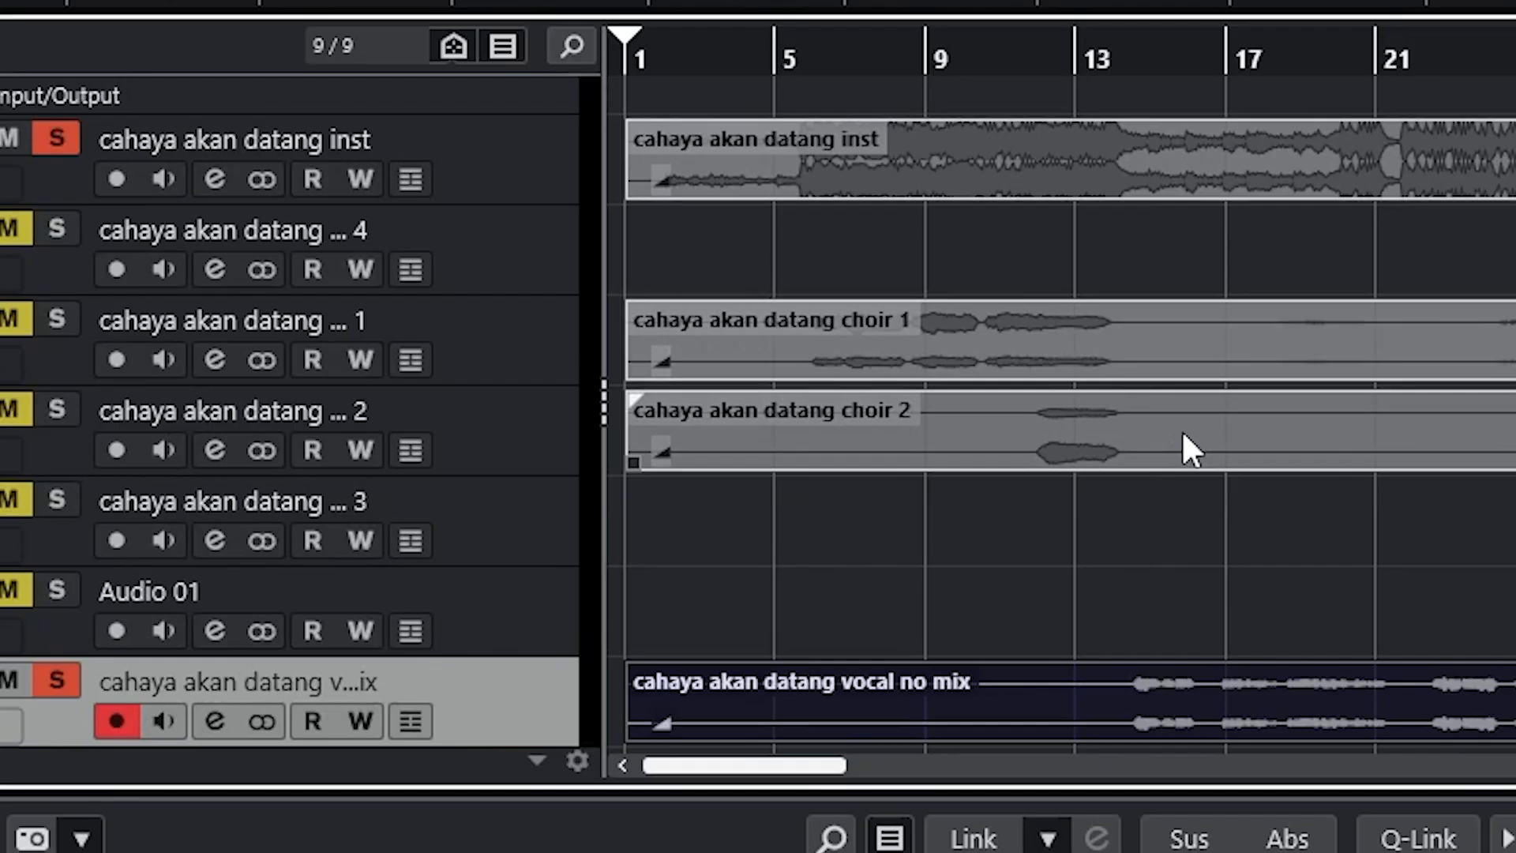
click(751, 305)
shift+click(748, 273)
drag(779, 430, 804, 211)
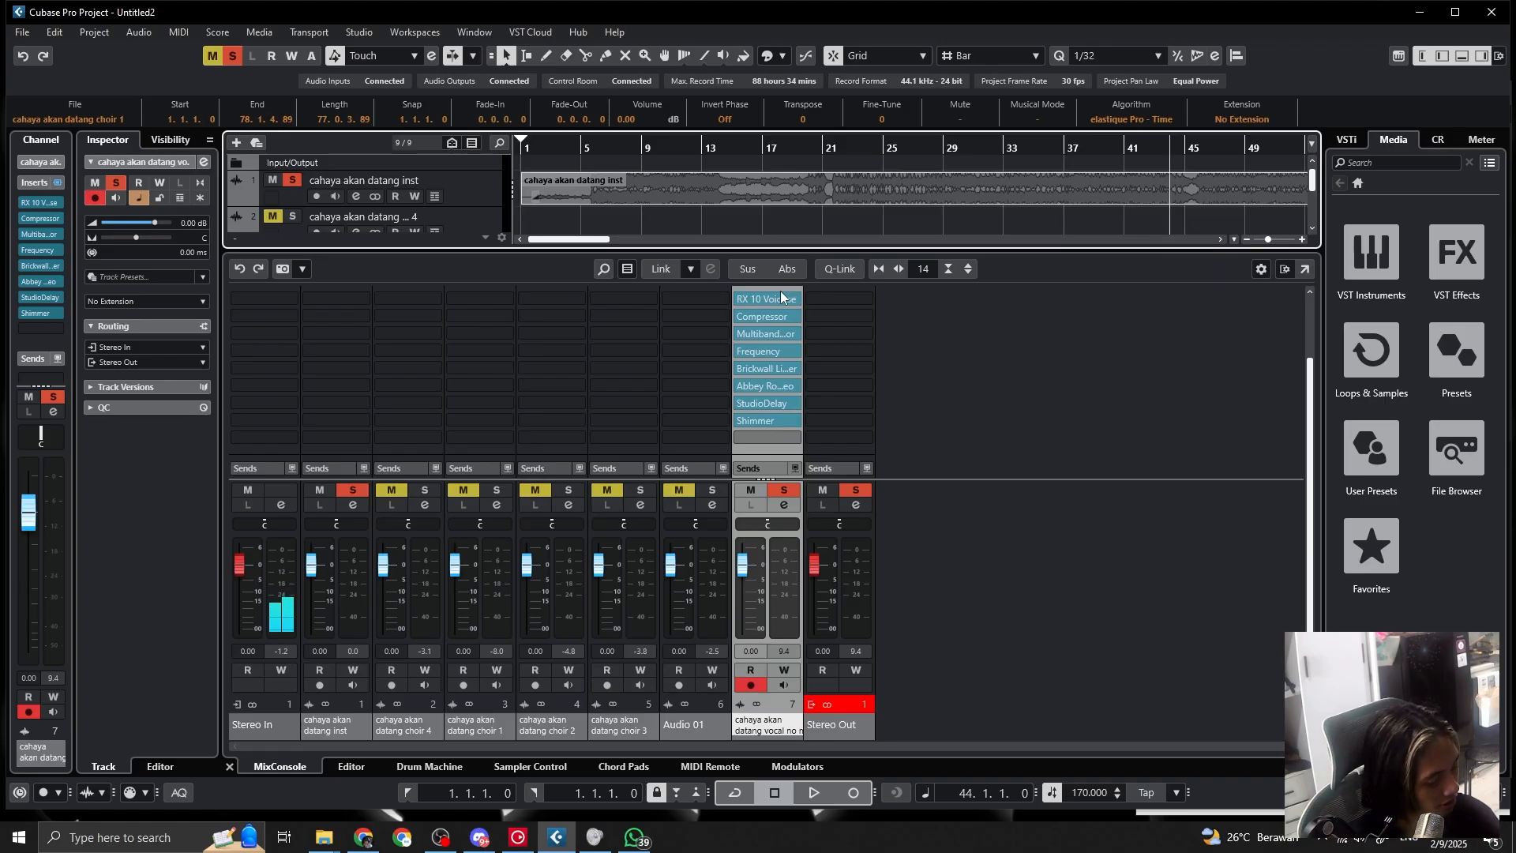
Apply the vocal's insert chain to the choir 1 channel and close its Brickwall Limiter window
click(501, 294)
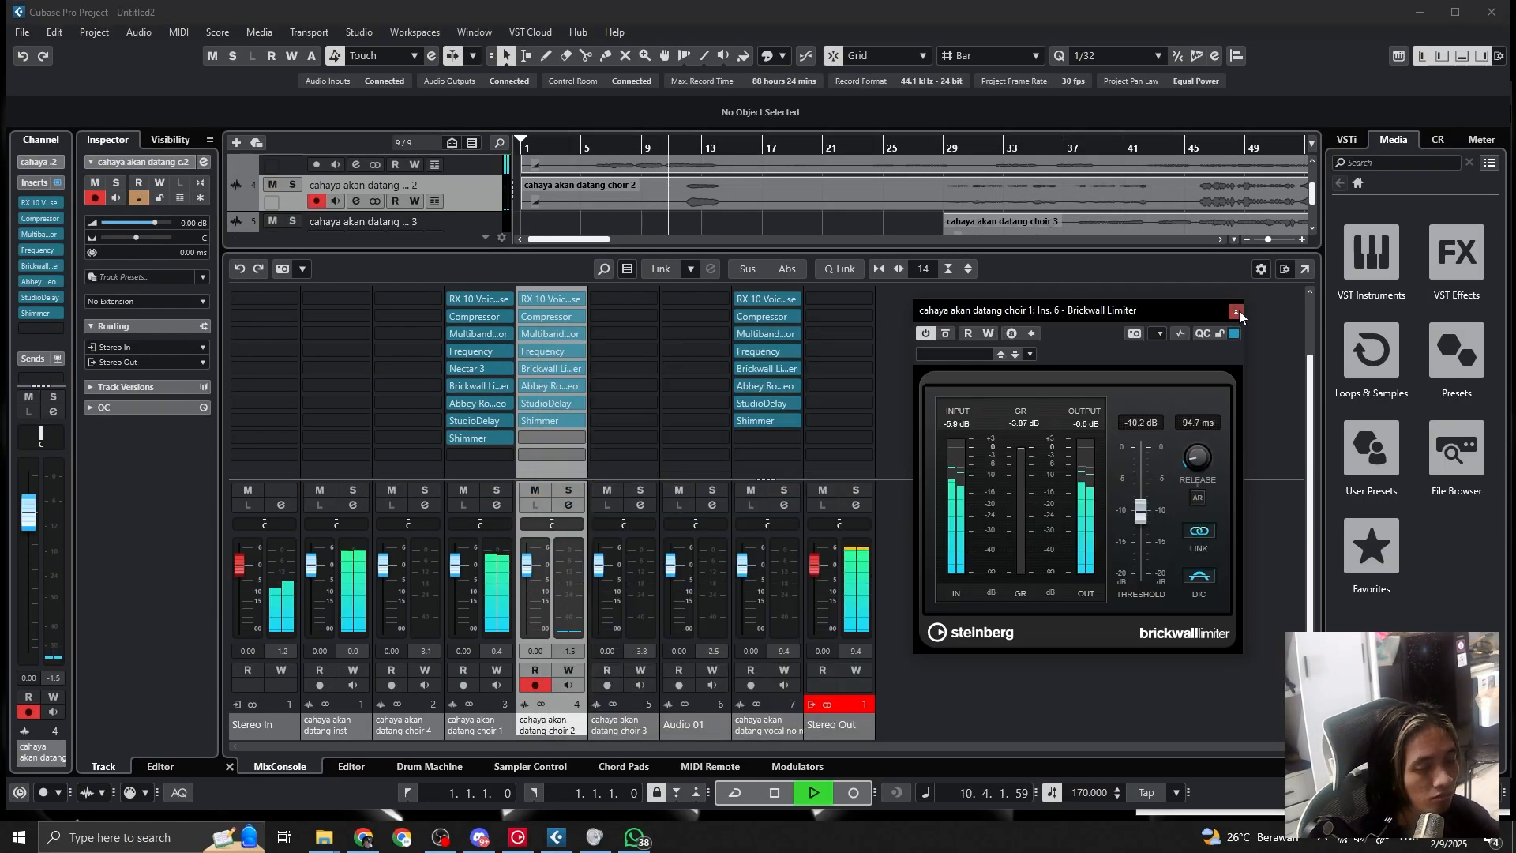
click(1237, 312)
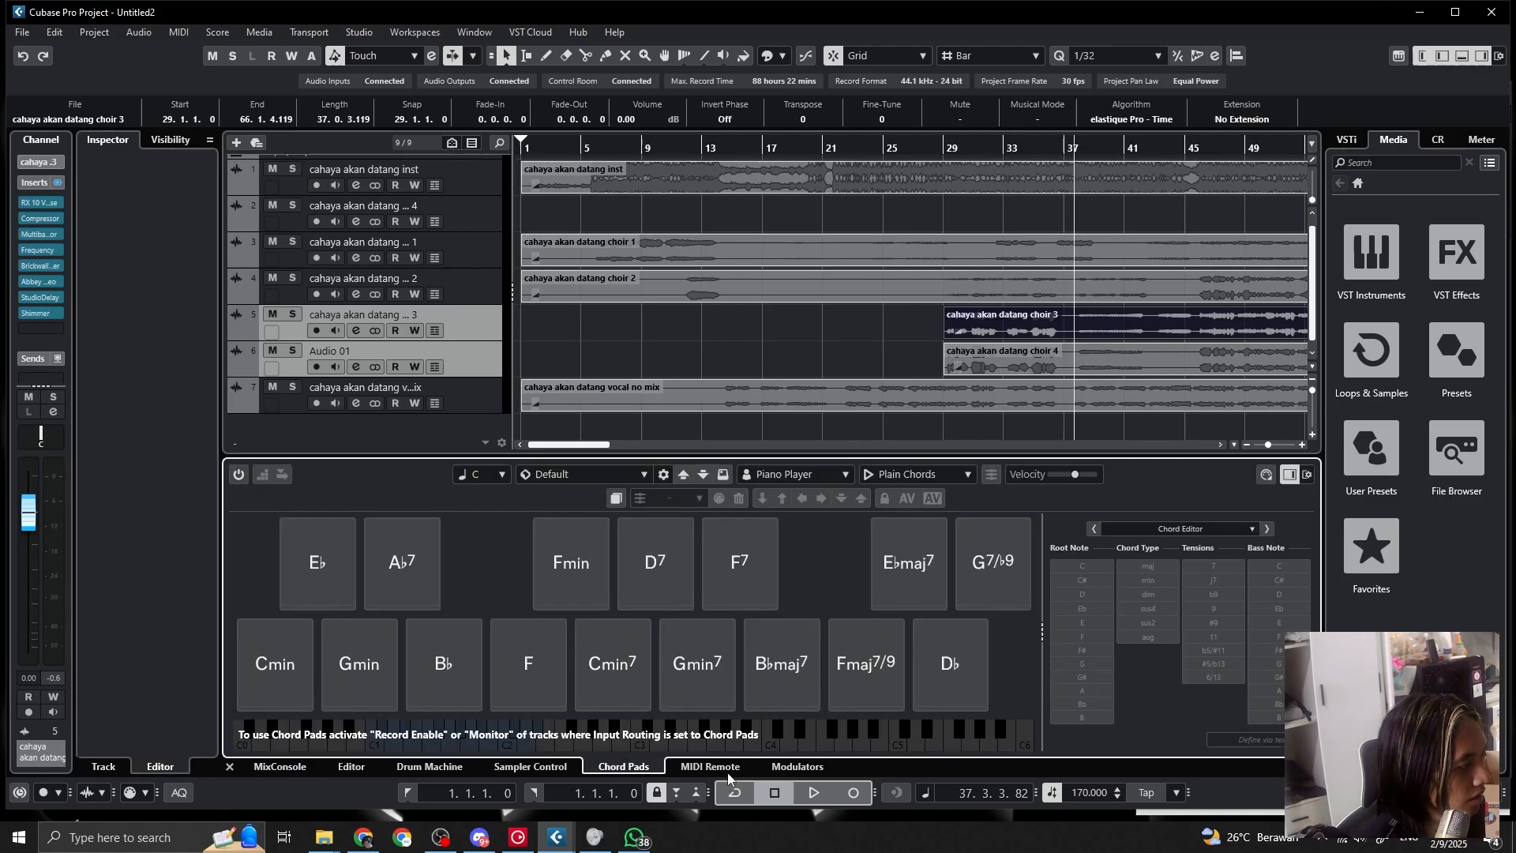
Switch the project to a layout without the lower zone and load Nectar 3 in the choir 3 channel's ninth insert slot
click(416, 33)
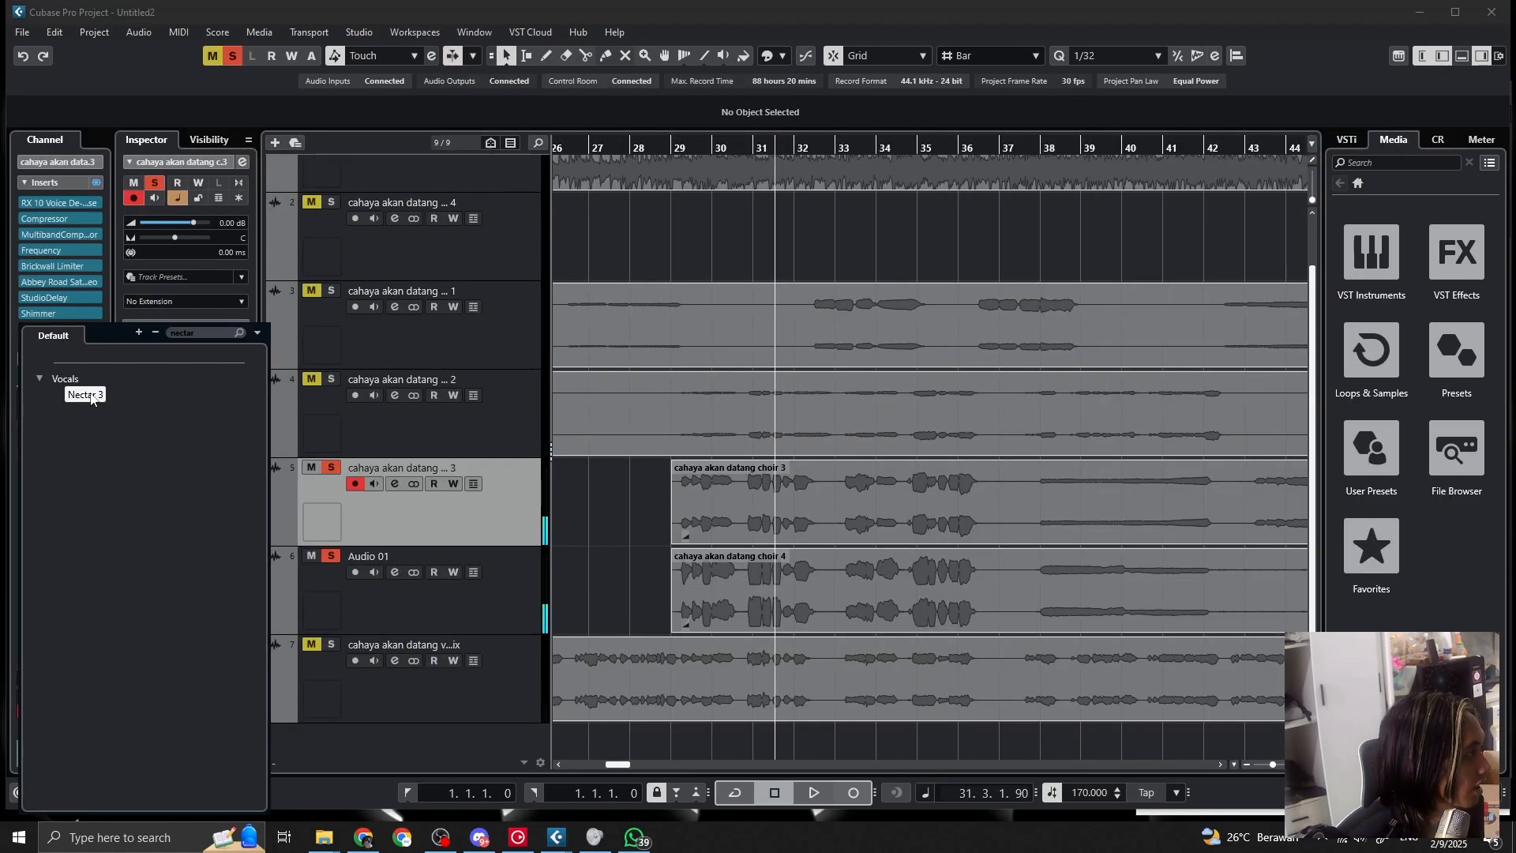
click(85, 395)
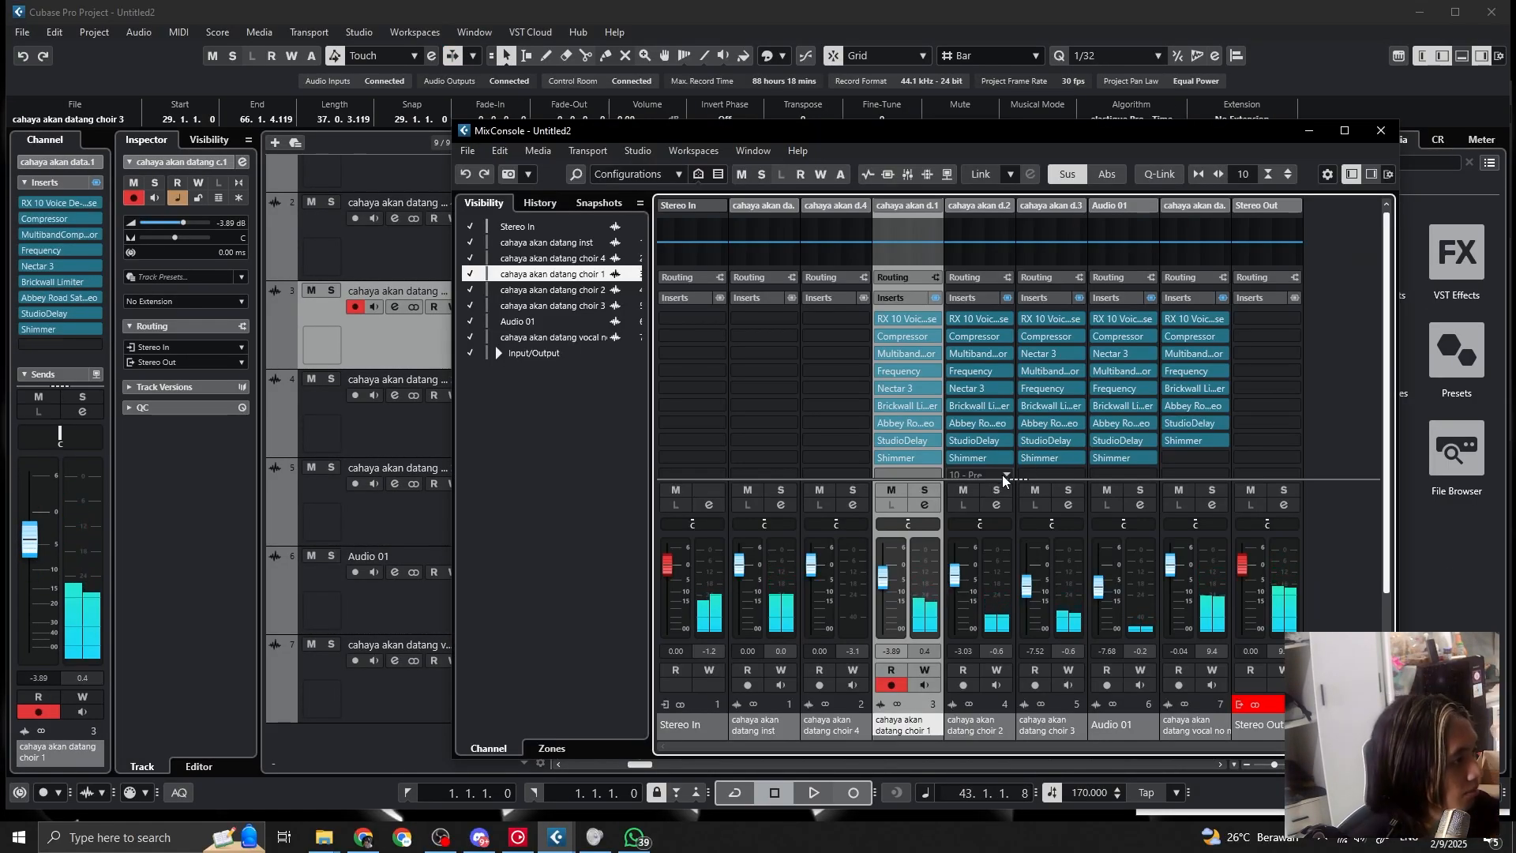
Remove Shimmer from the last used insert slots of the choir 2 and choir 1 channels
click(1008, 460)
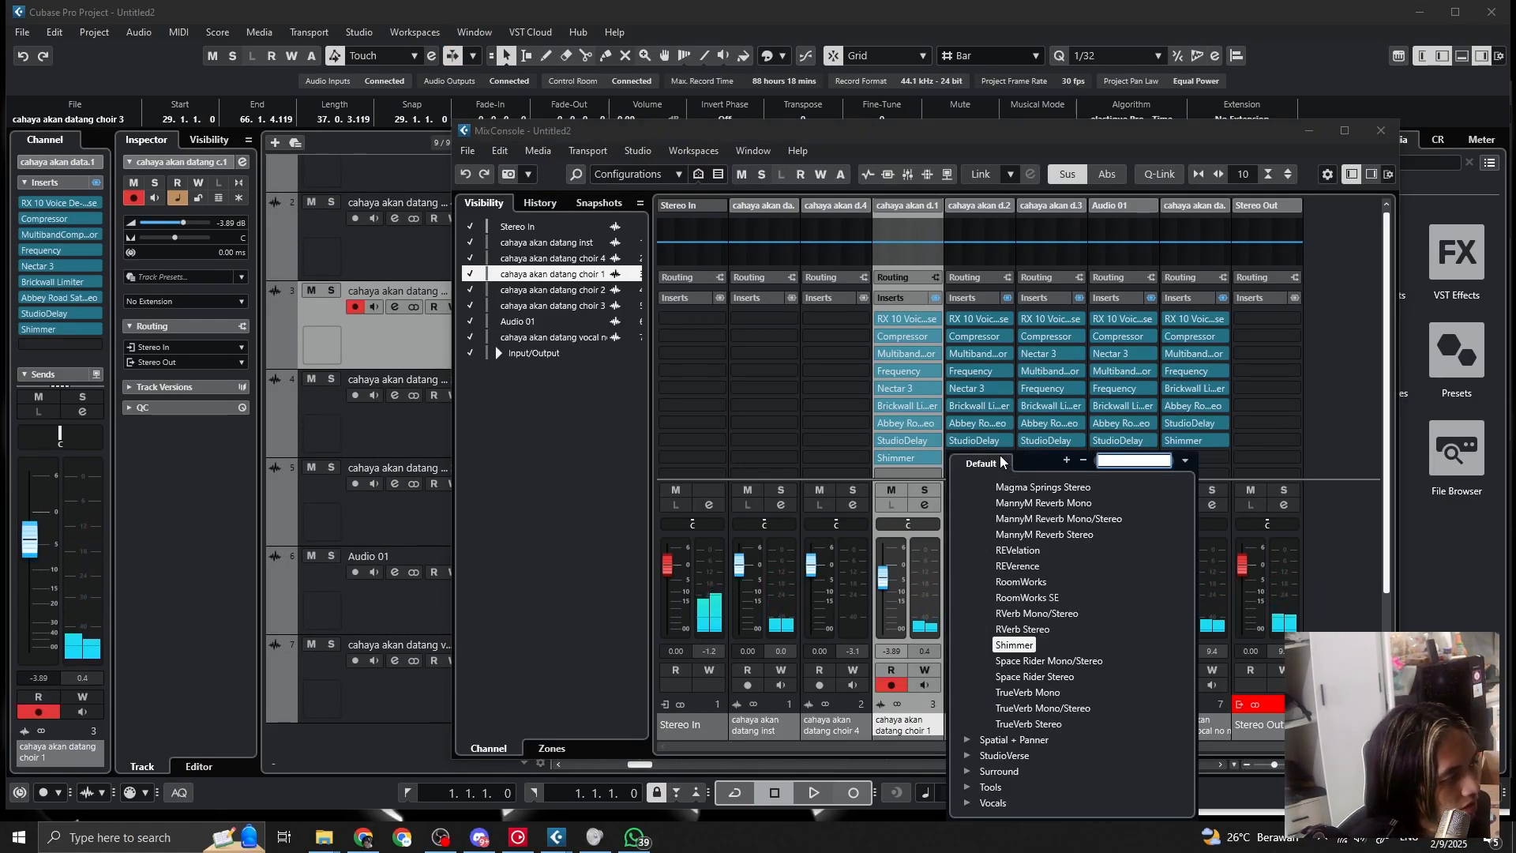
click(1008, 495)
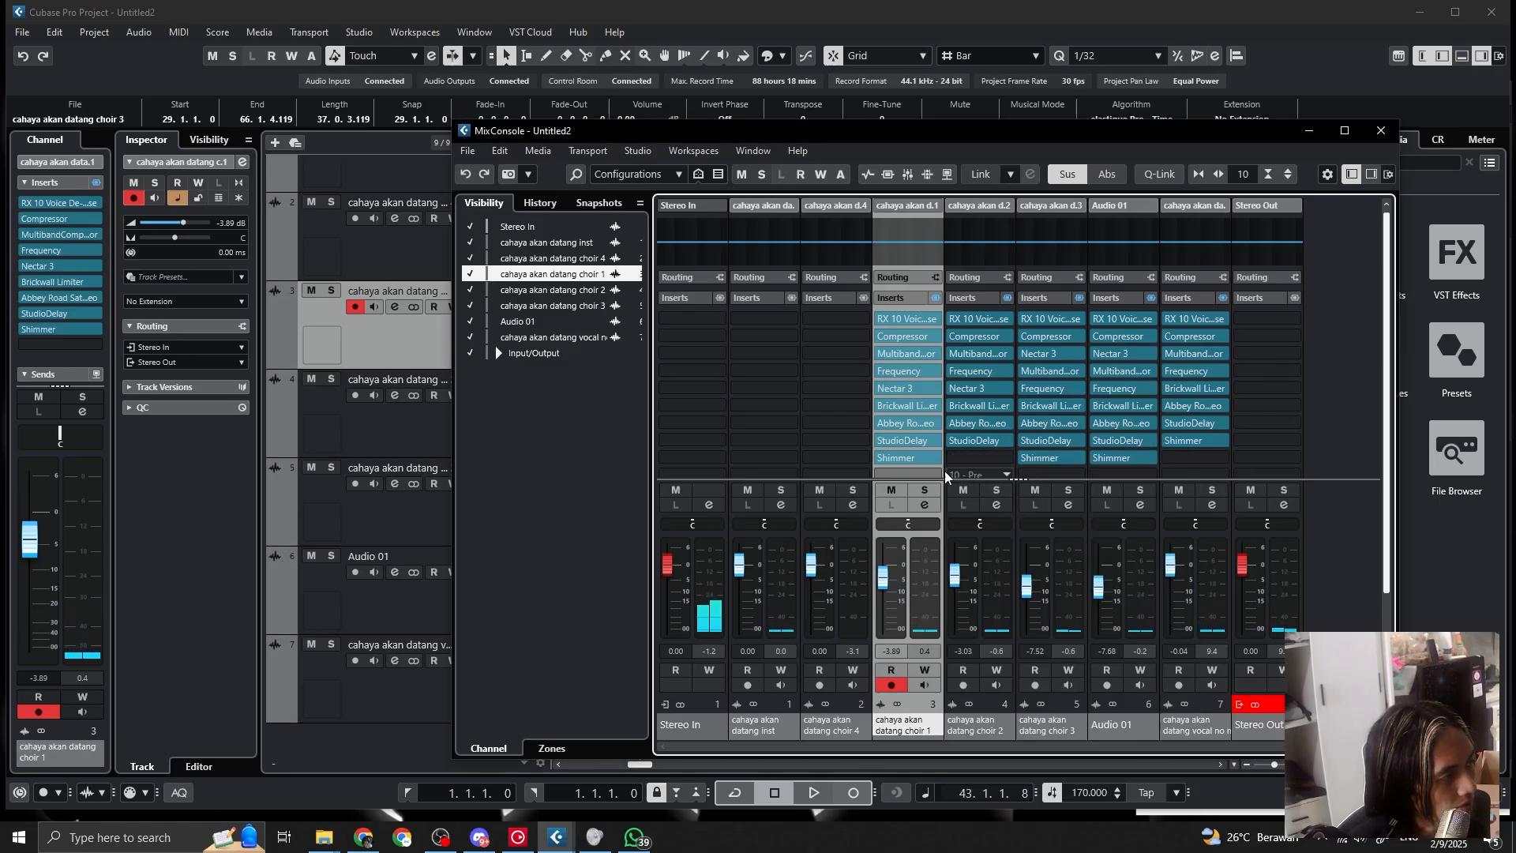
click(935, 456)
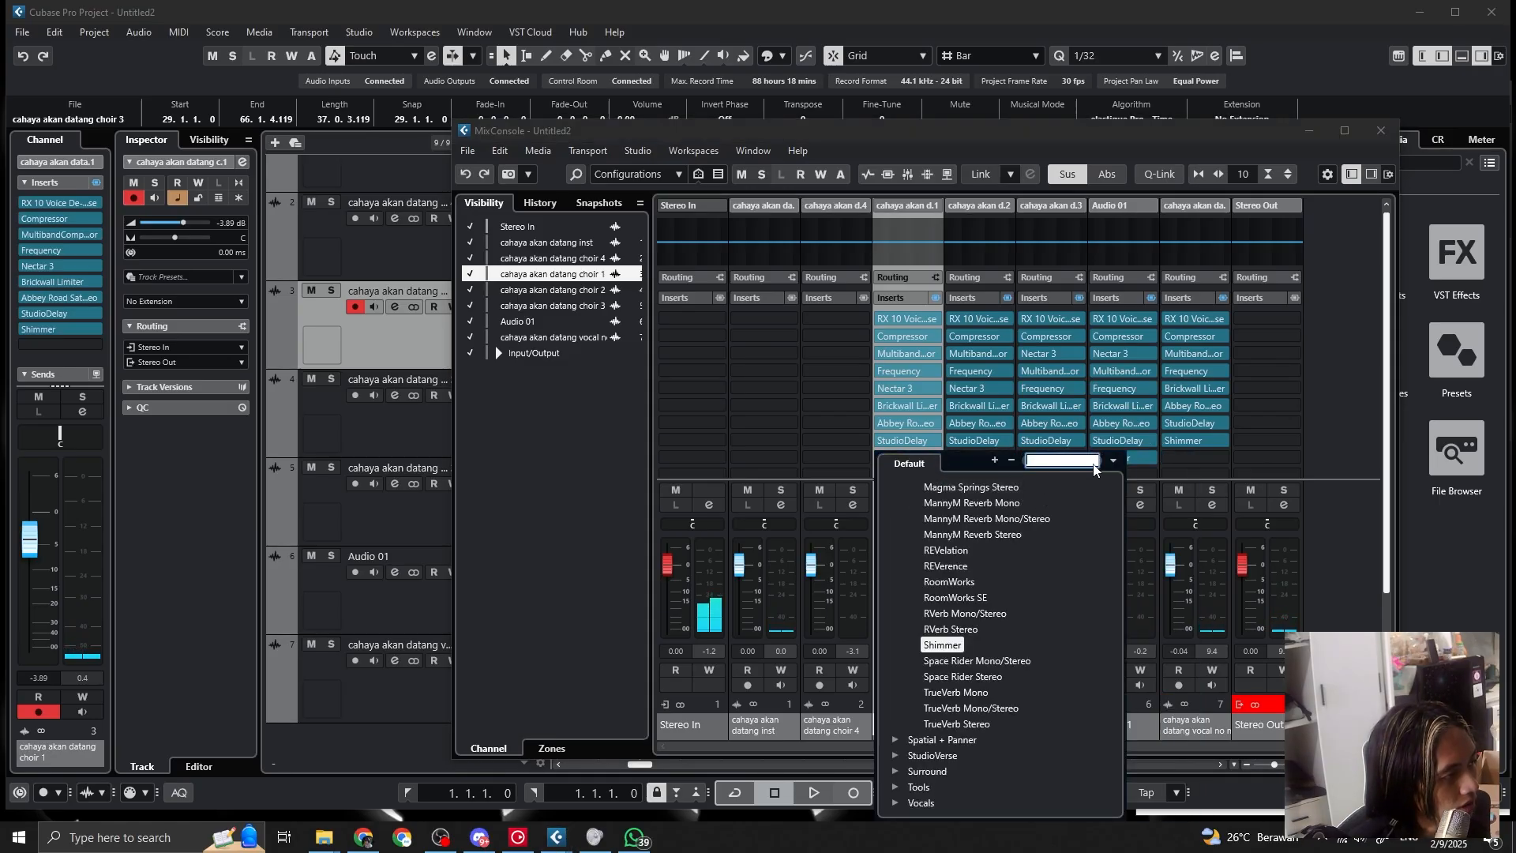
scroll(976, 634, up, 10)
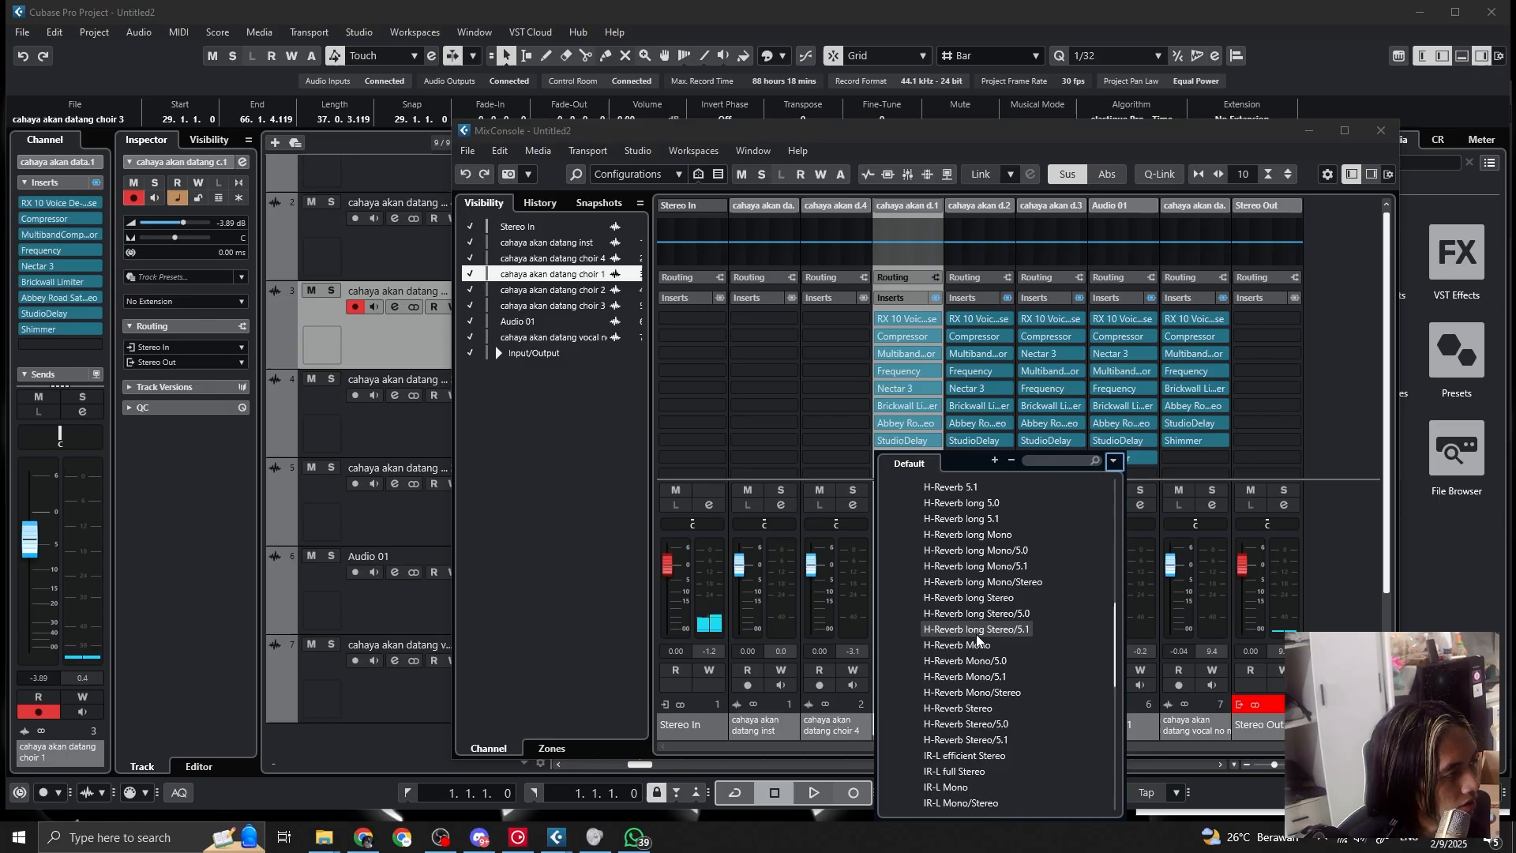
click(940, 487)
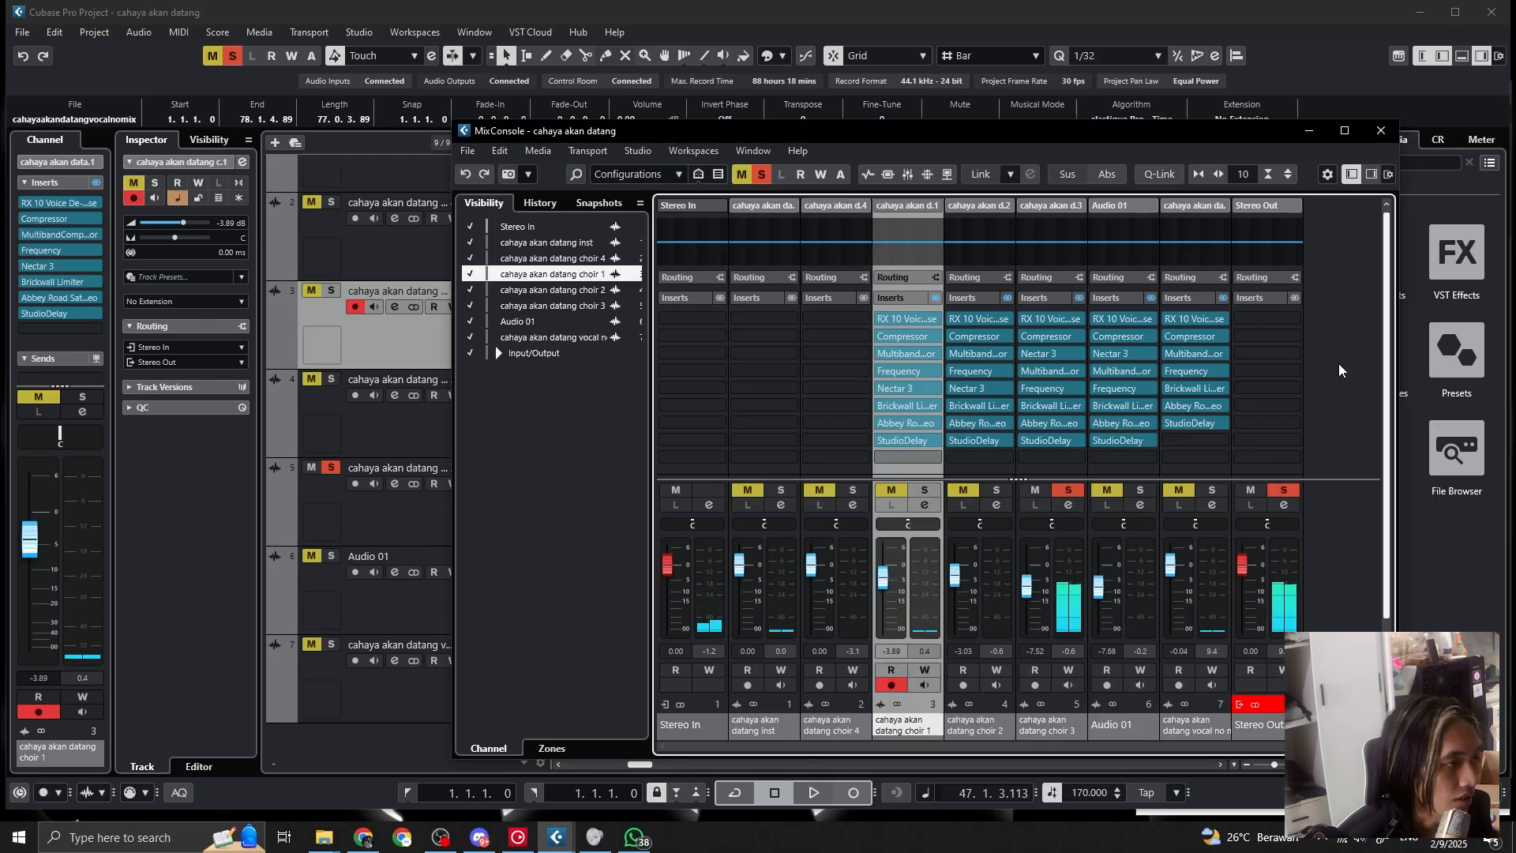
Add a group track to the mixer with the default settings
right_click(1340, 370)
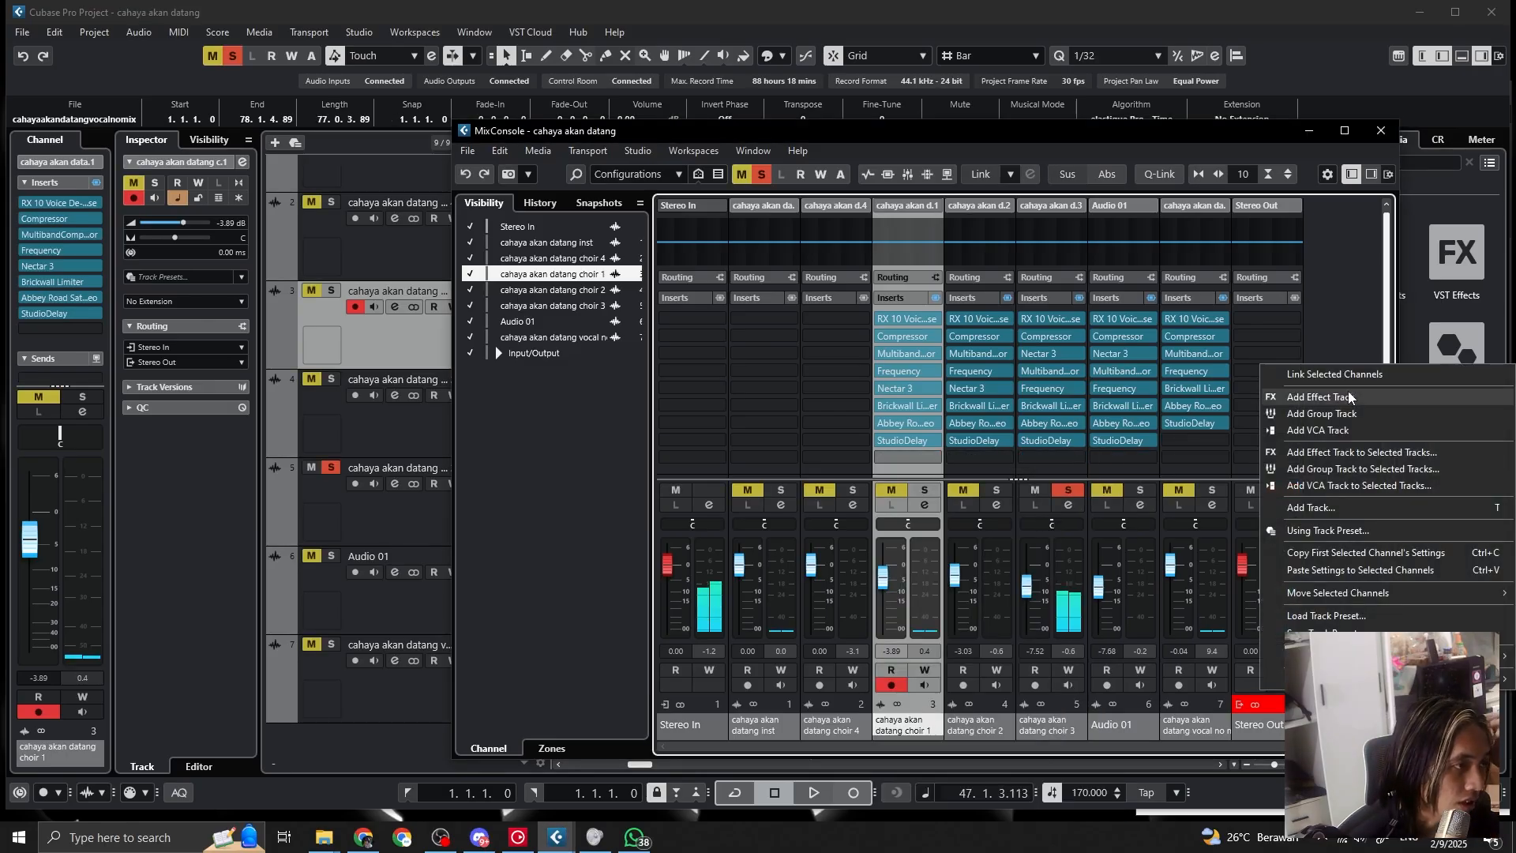
click(1346, 413)
key(Return)
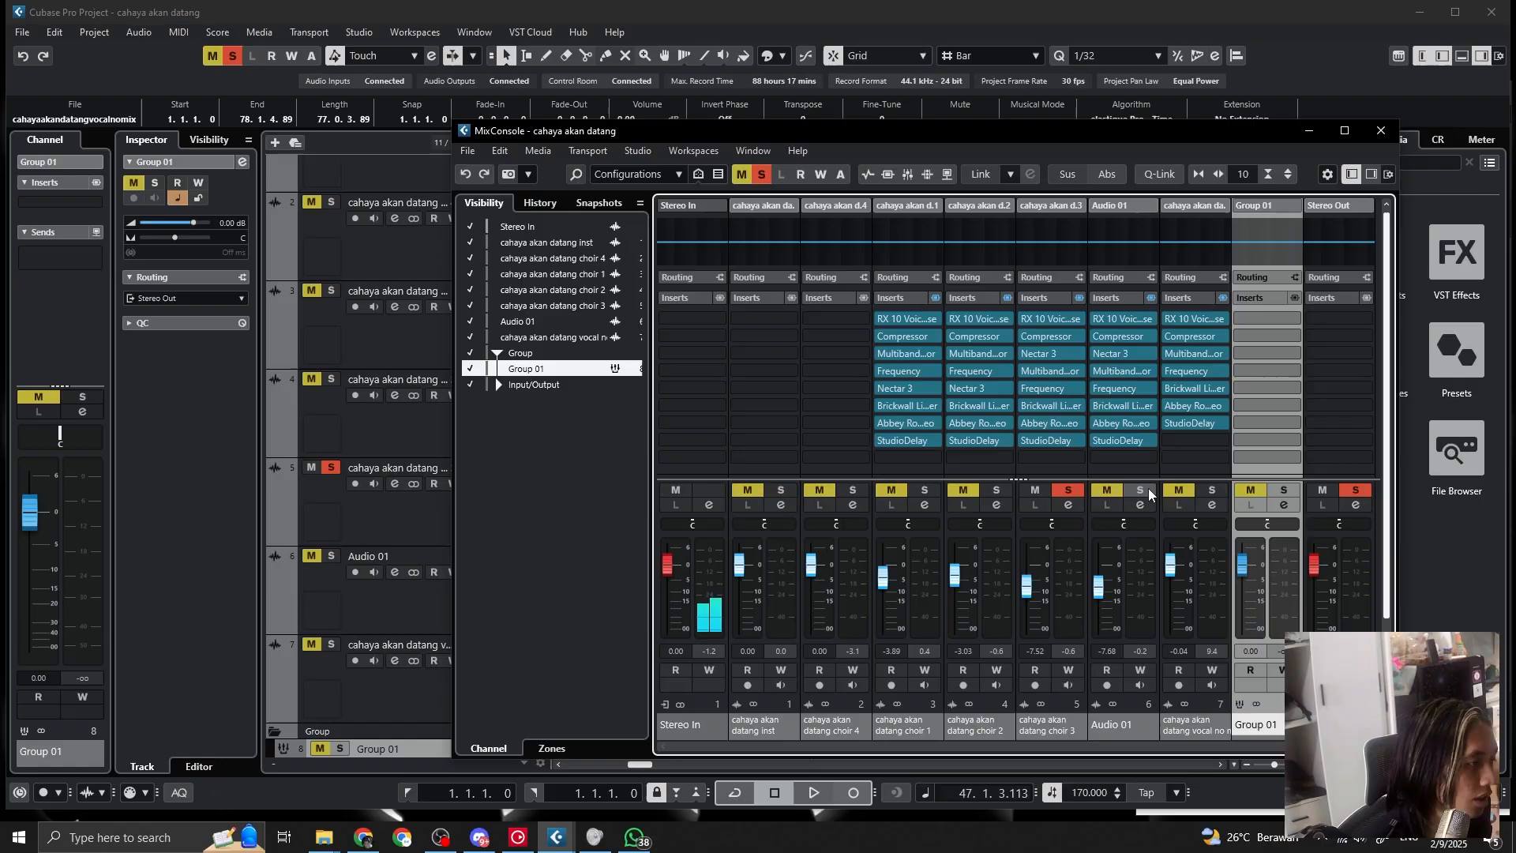
Solo Audio 01 together with choir 3 and route both channels' outputs to Group 01
click(1147, 490)
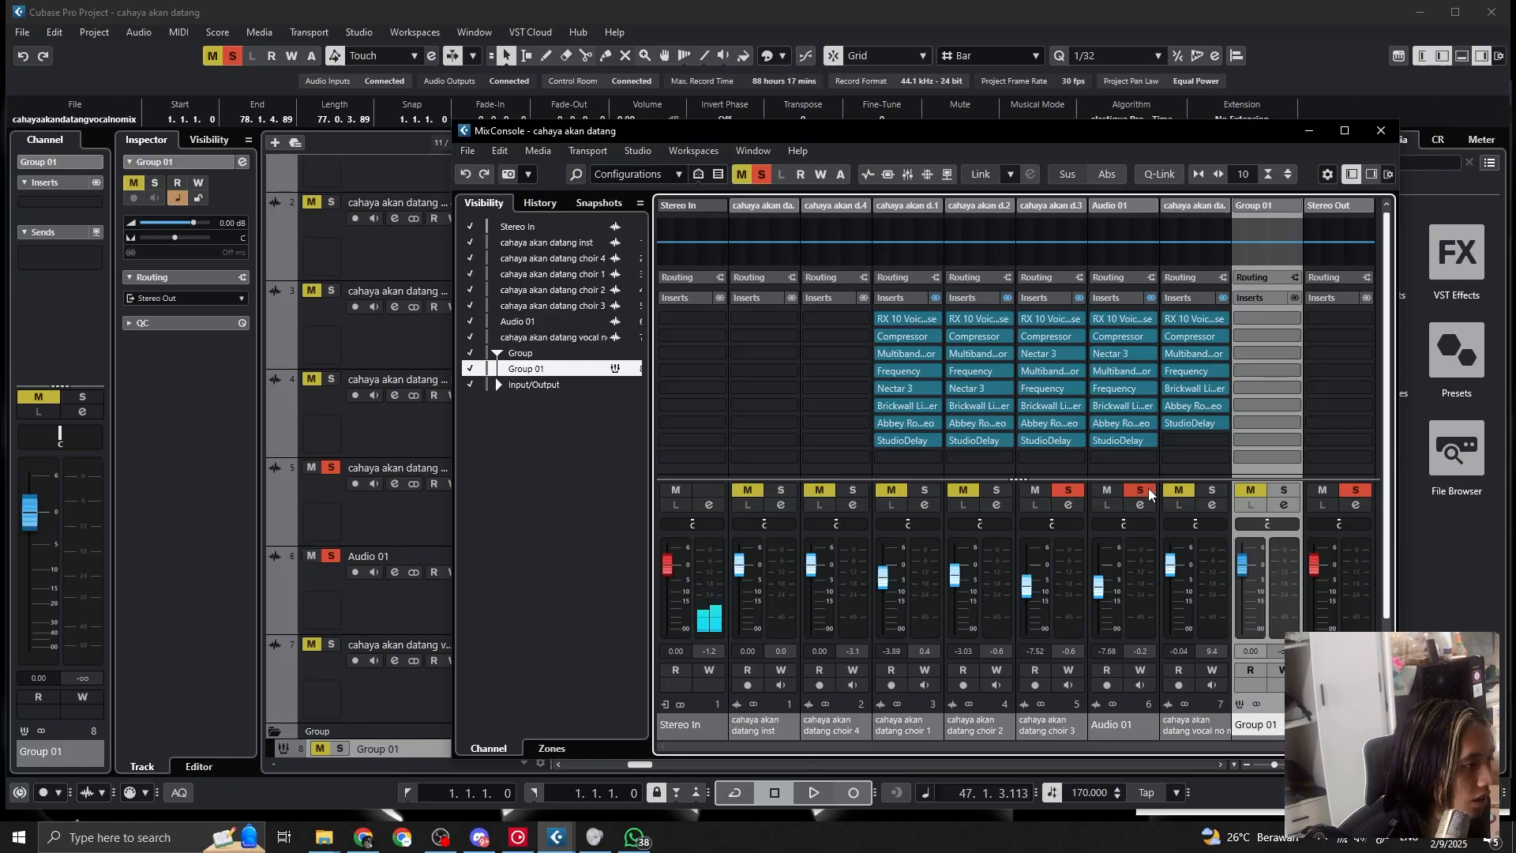
key(space)
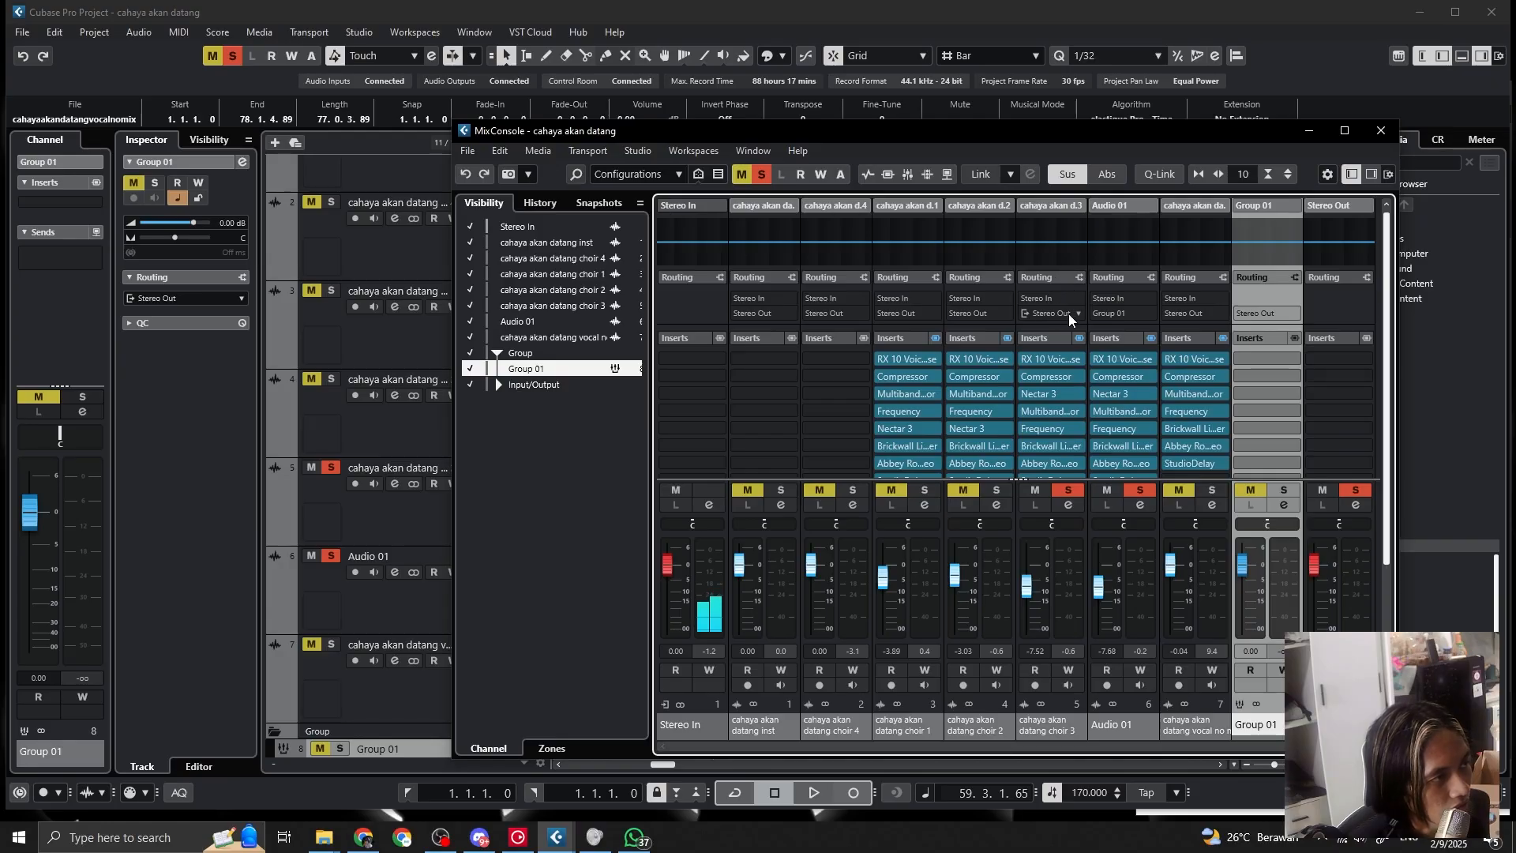
click(1078, 316)
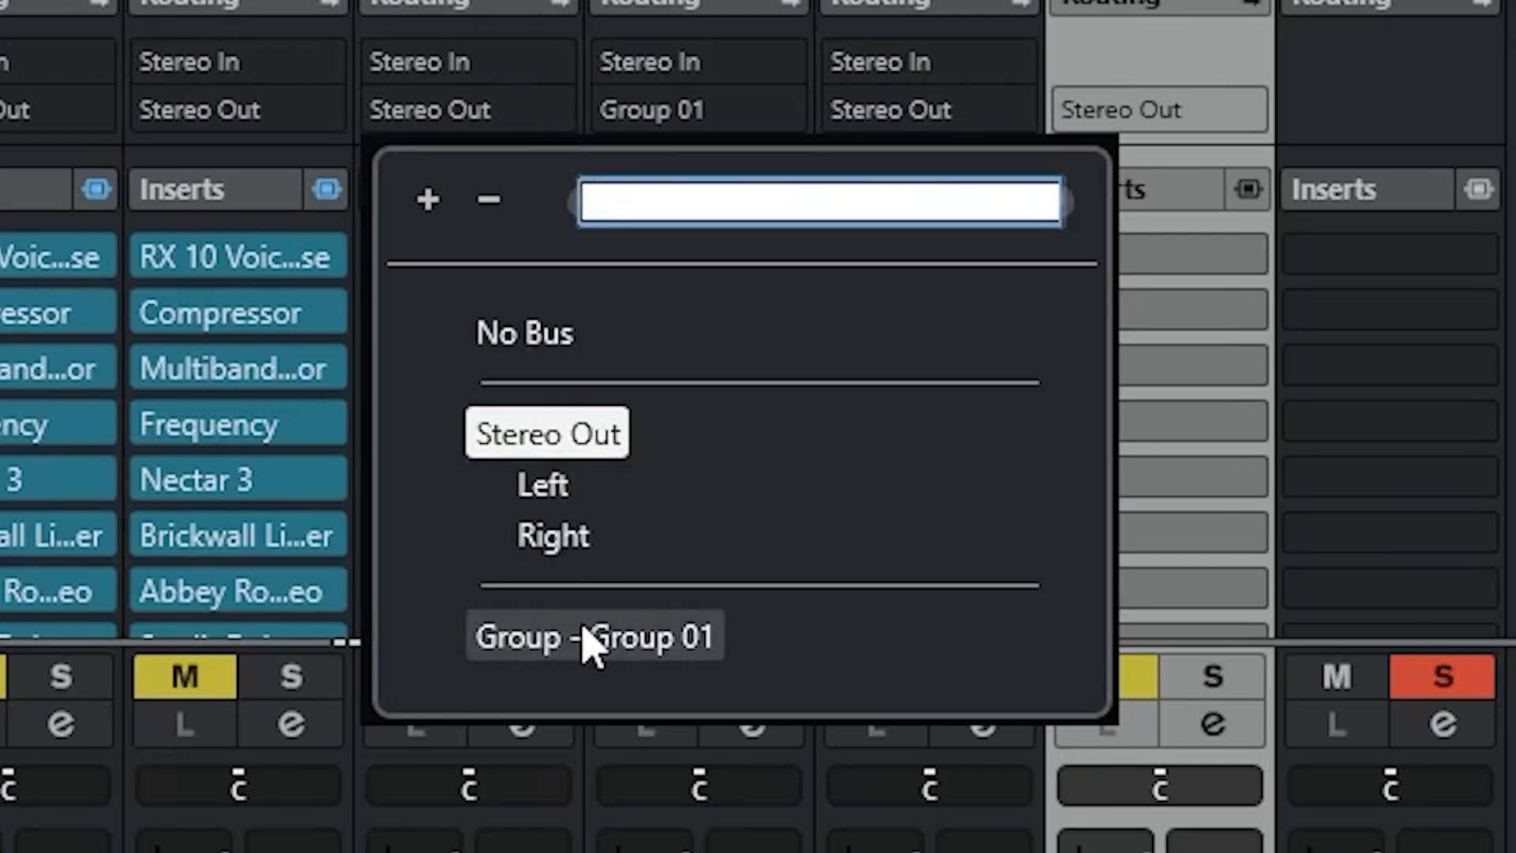
click(592, 638)
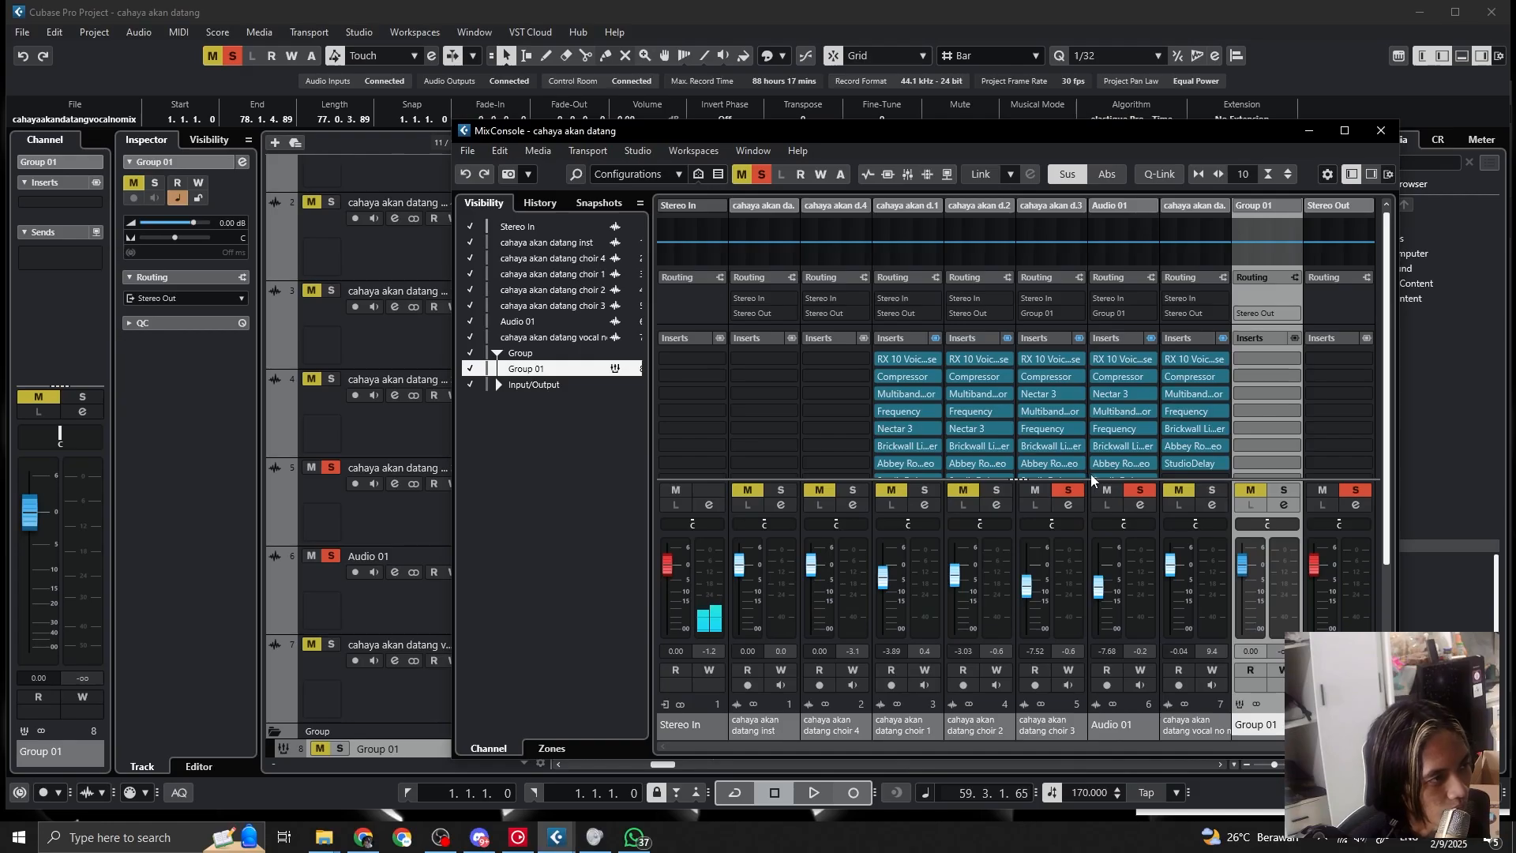
Play the grouped choirs, load a Limiter in Group 01's first insert slot, and lower the group's fader to -6.24 dB
key(space)
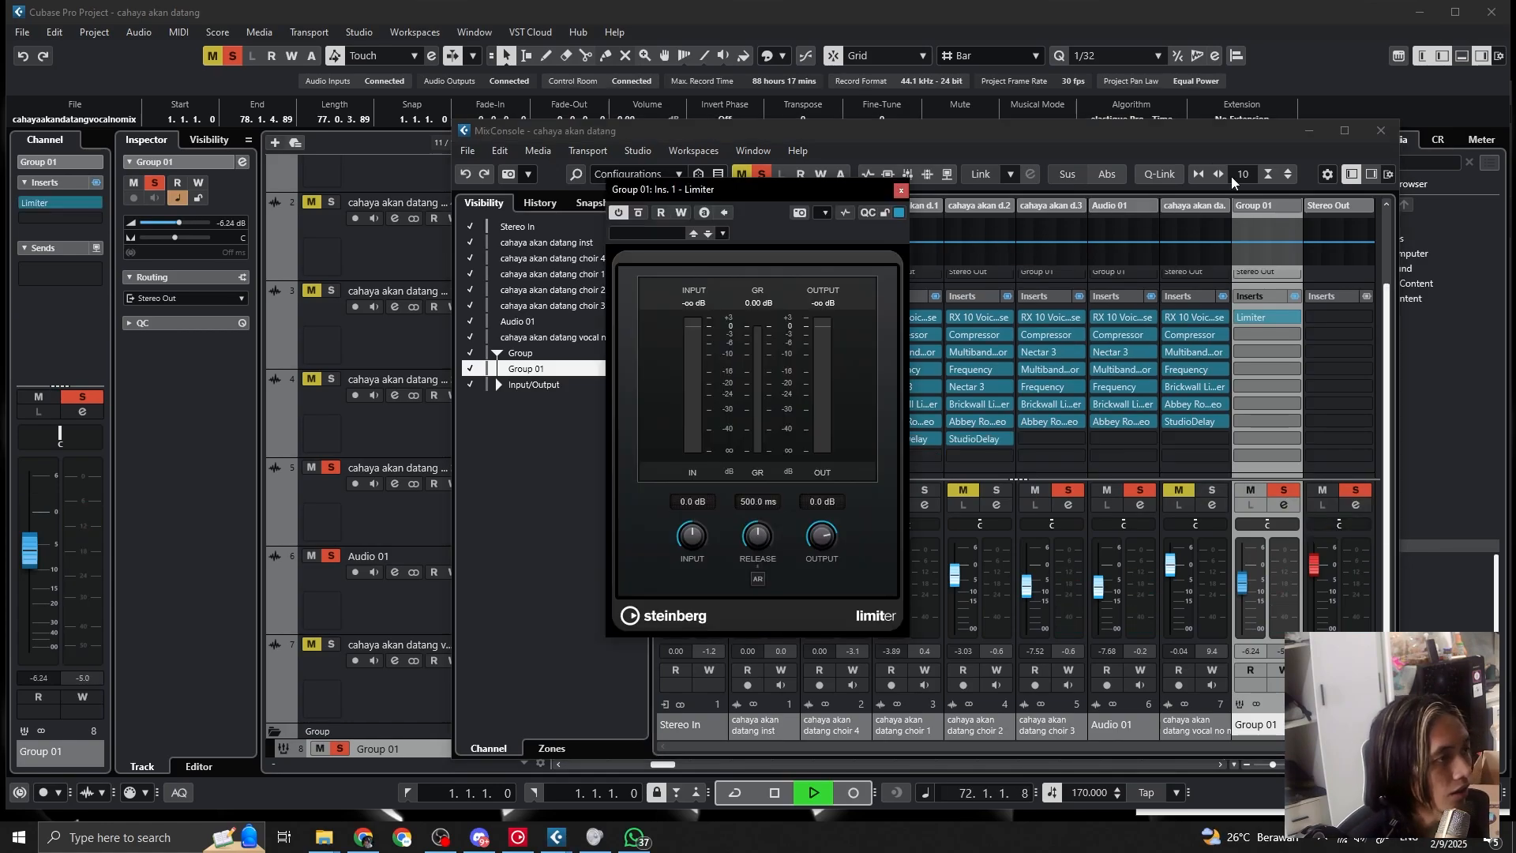
drag(1218, 157, 1251, 244)
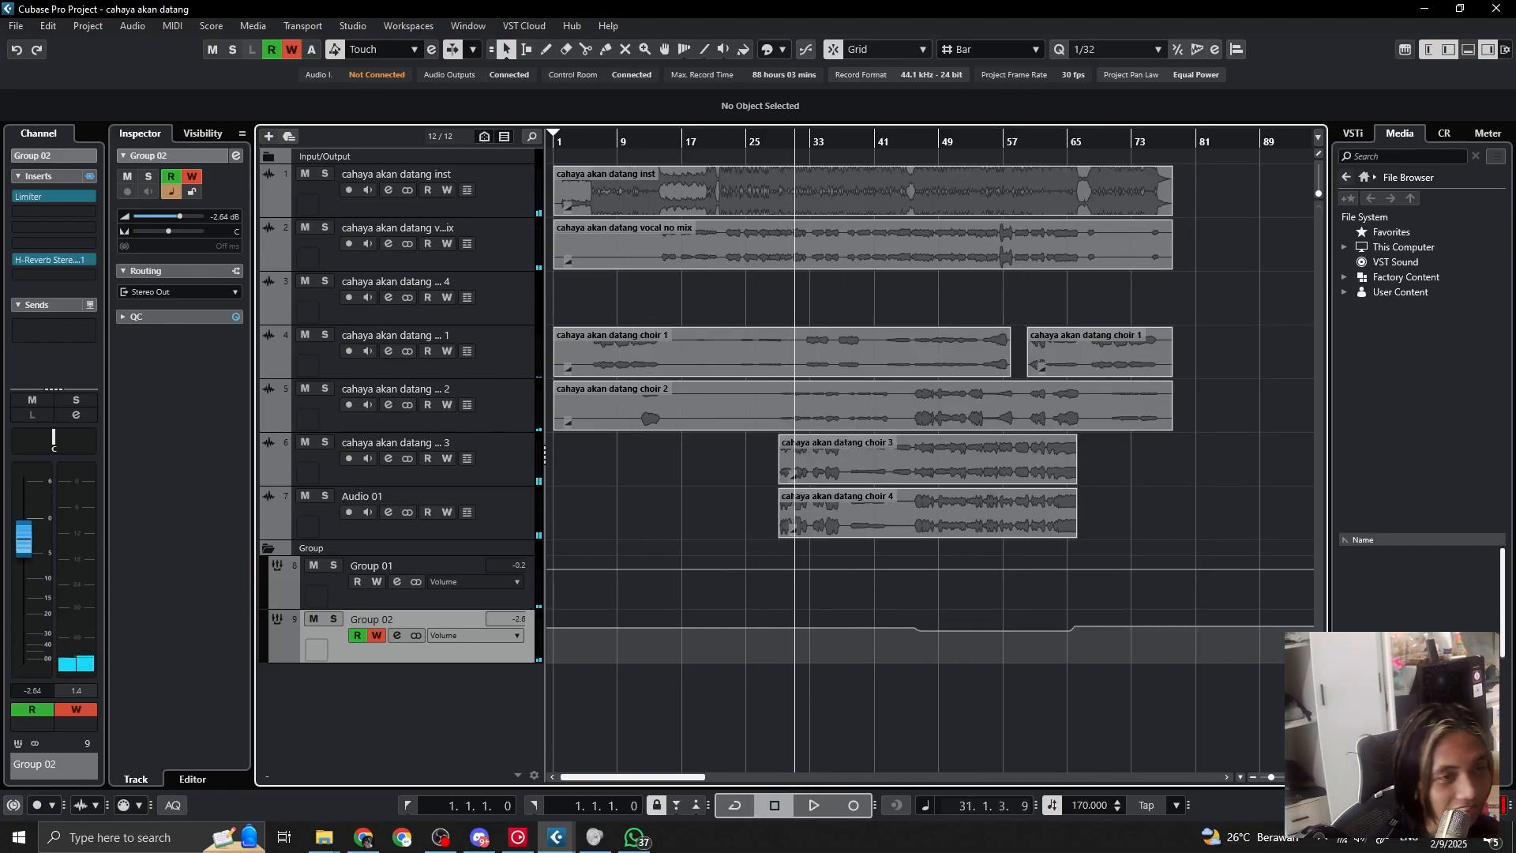
key(alt+Tab)
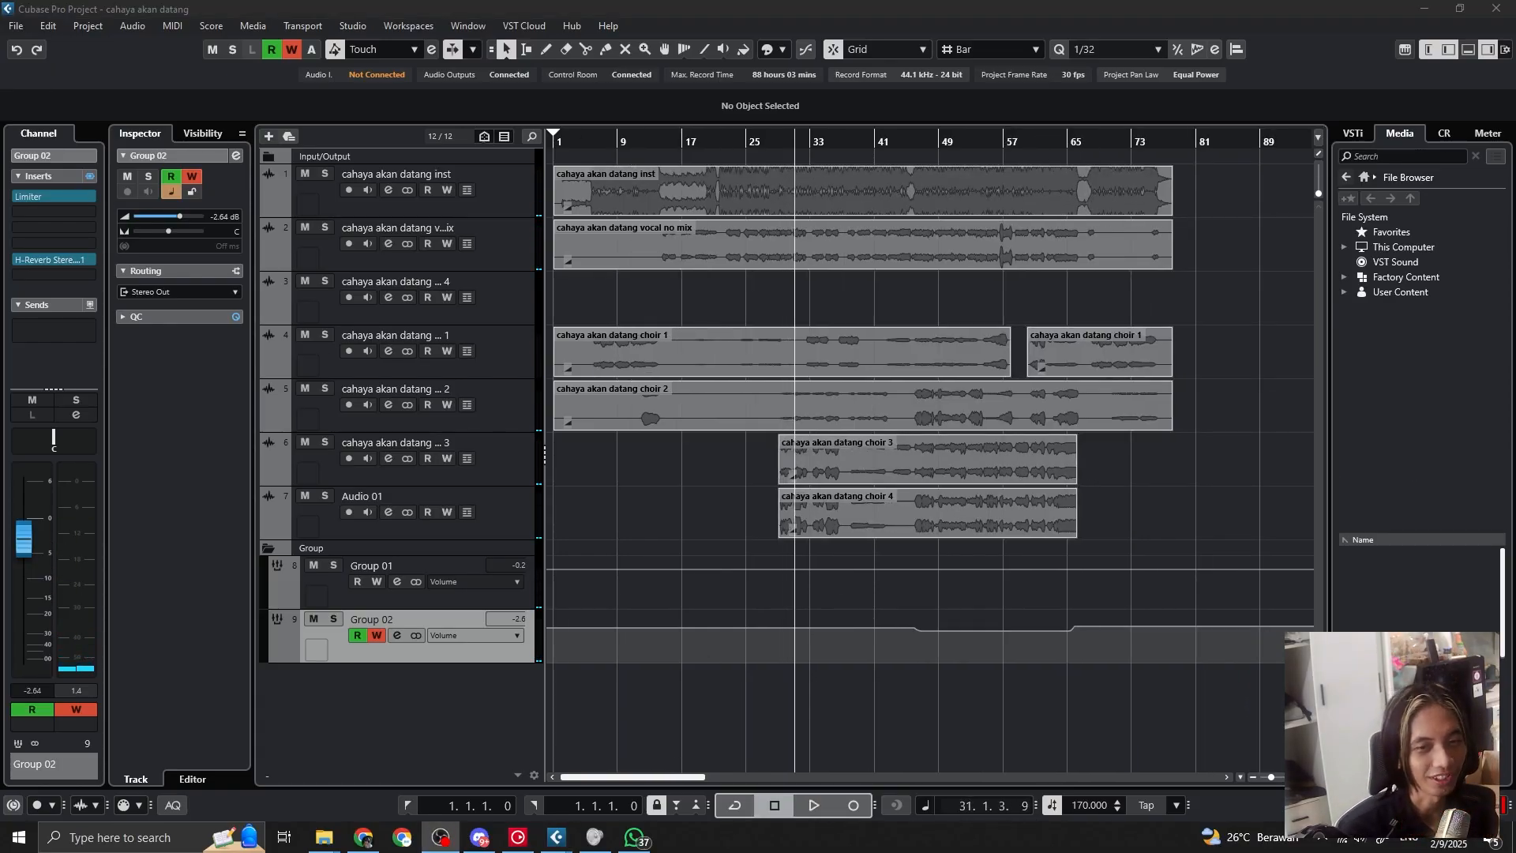